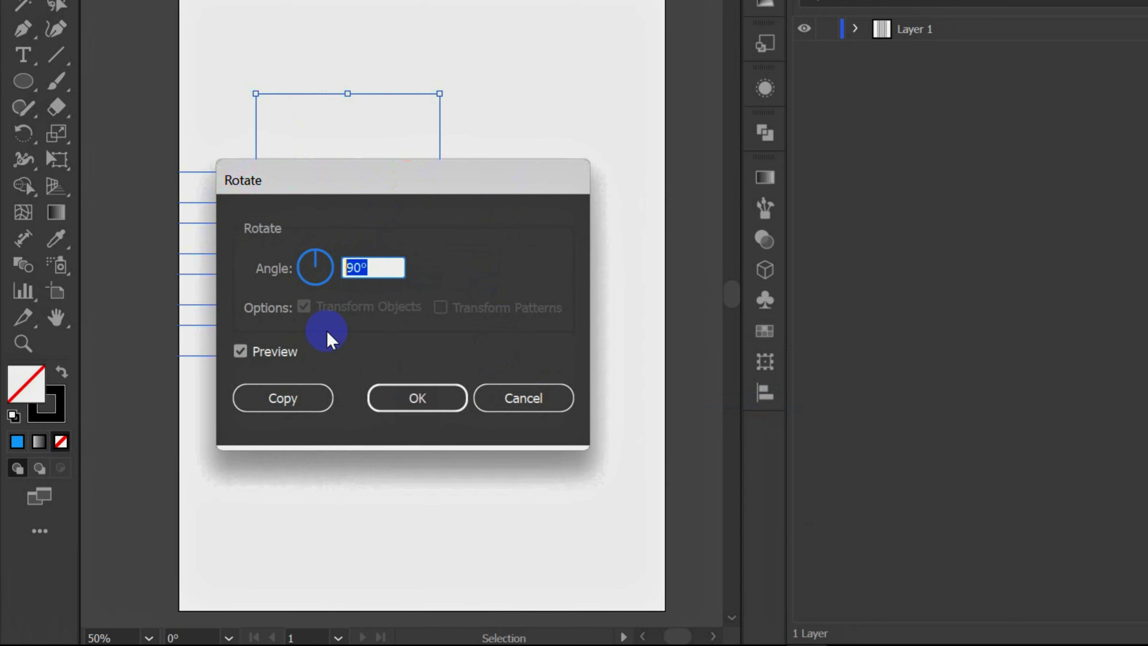
Step: Create a copy of the line group rotated 90° to form a grid, and centre the grid horizontally on the artboard
click(283, 398)
click(418, 489)
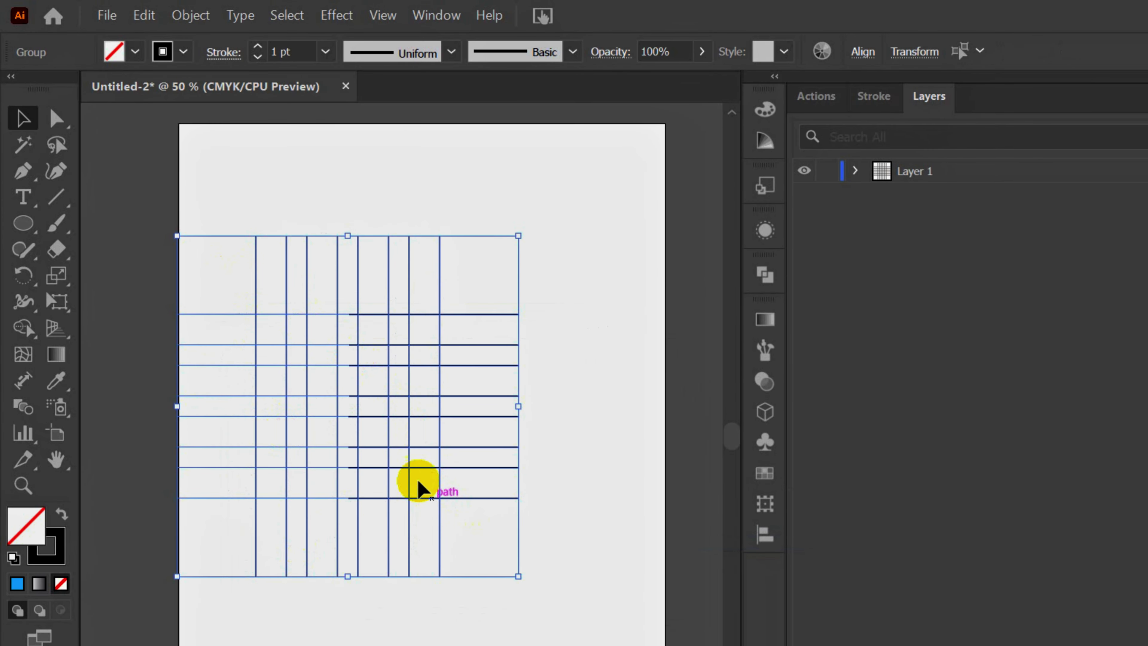
drag(390, 452, 444, 442)
click(764, 536)
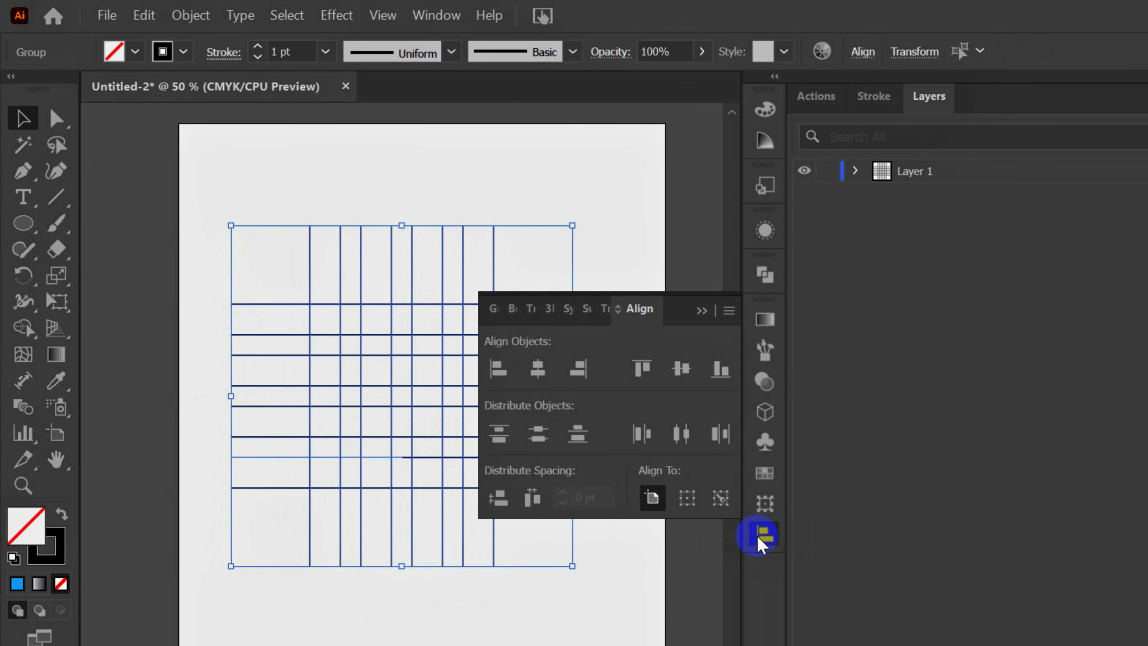
click(536, 378)
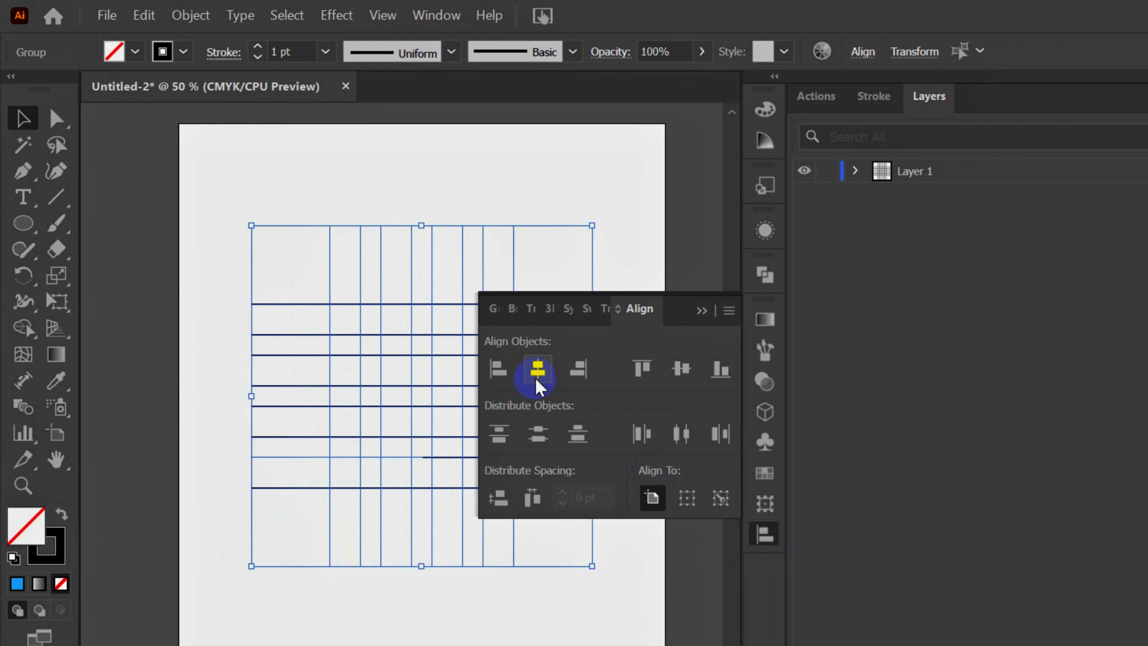
click(700, 311)
click(409, 605)
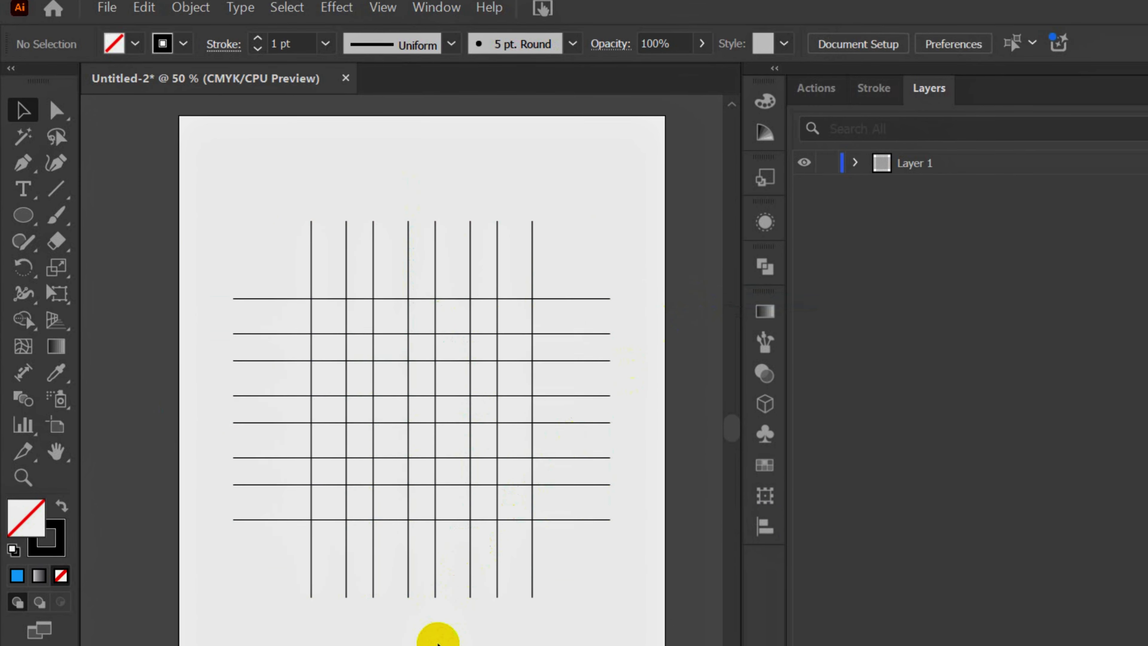
Step: Draw a circle with the Ellipse tool that fits exactly inside the outermost grid lines
click(56, 223)
drag(28, 154, 97, 204)
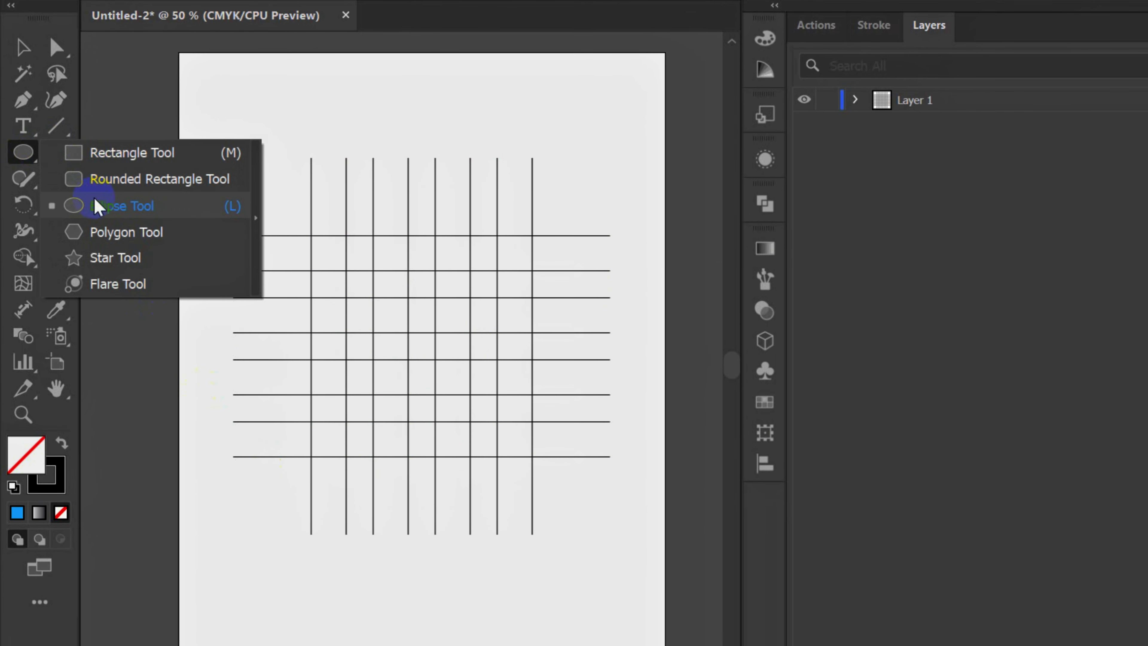
drag(311, 236, 491, 457)
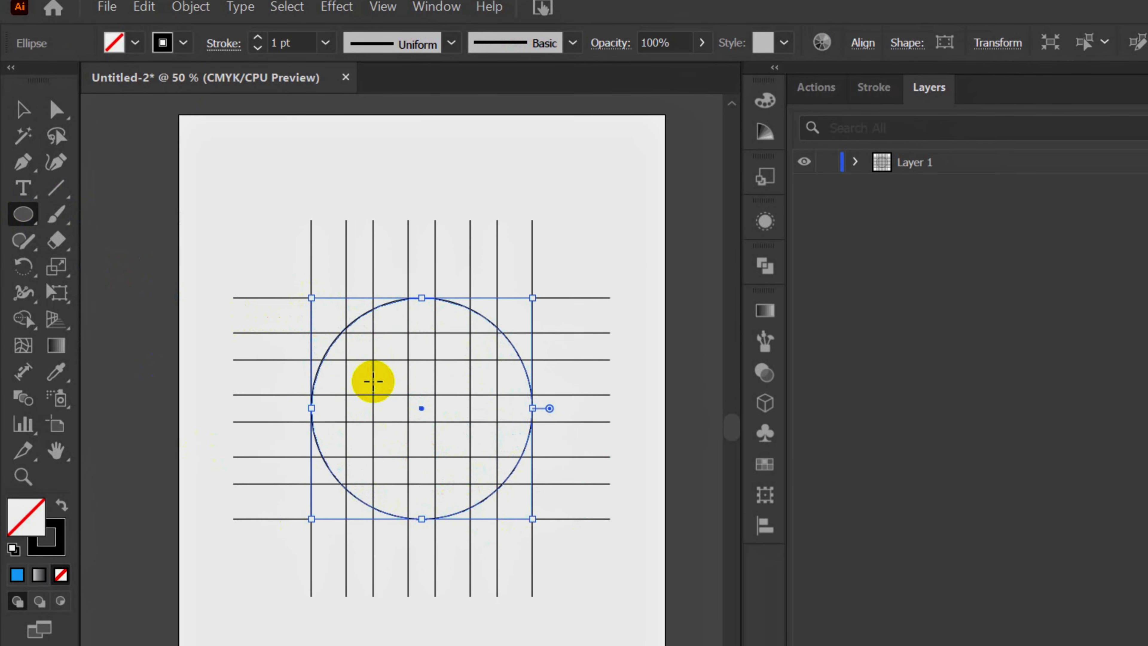
Step: Paste a copy of the circle in front and scale it from its centre to touch the second grid lines
click(144, 16)
click(164, 113)
click(138, 14)
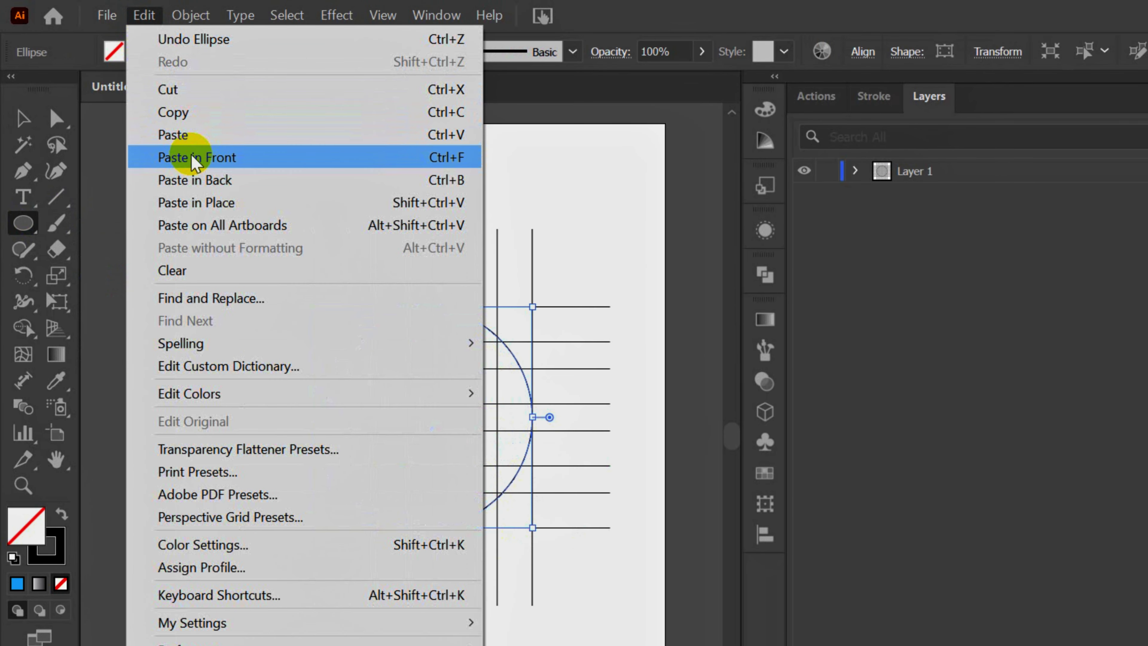
click(200, 156)
drag(532, 308, 497, 341)
Step: Copy the second circle in front and scale the copy concentrically to touch the third grid lines
click(143, 15)
click(167, 111)
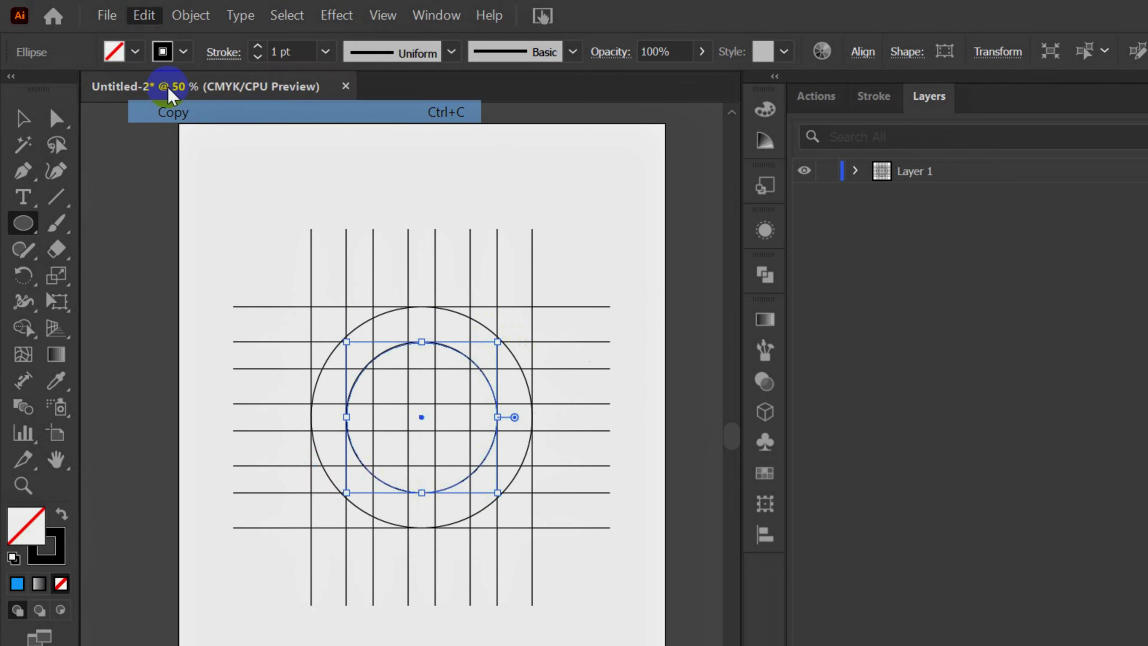
click(144, 15)
click(203, 157)
drag(497, 341, 471, 368)
Step: Duplicate the third circle in place and scale the copy concentrically to fit the central grid square
click(143, 15)
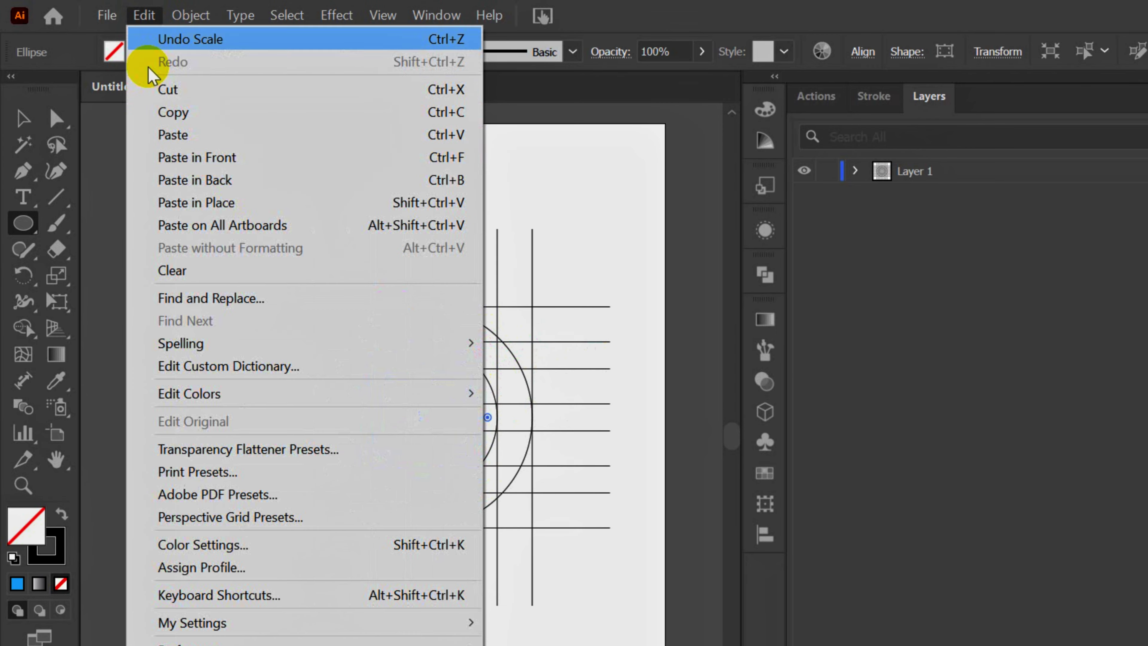
click(167, 110)
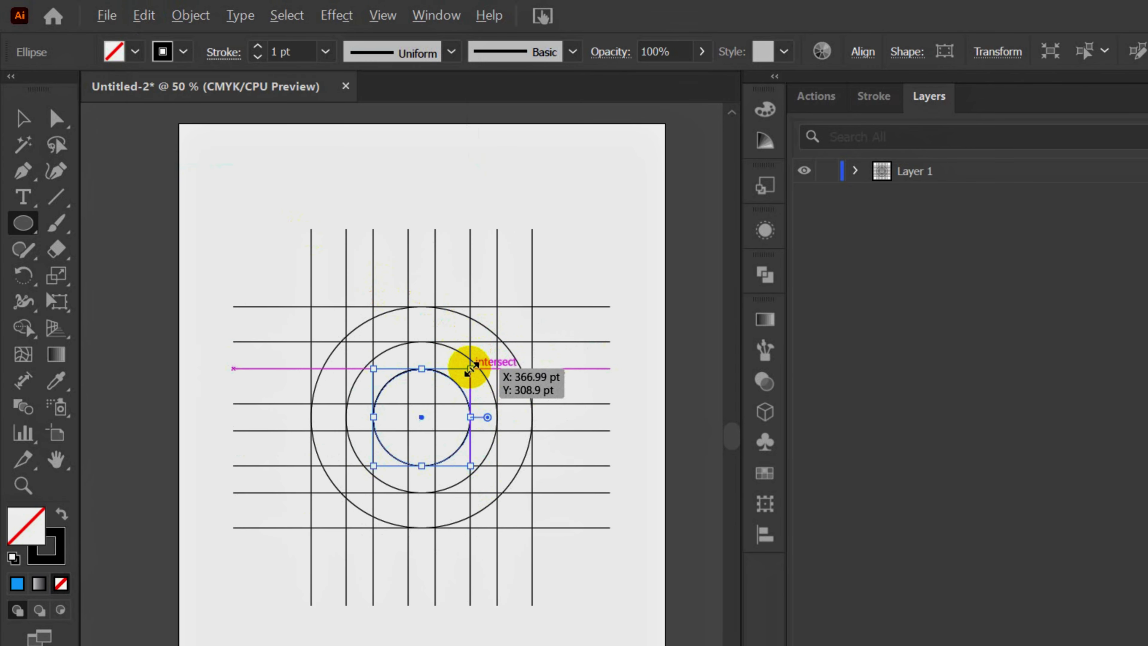
drag(470, 369, 444, 402)
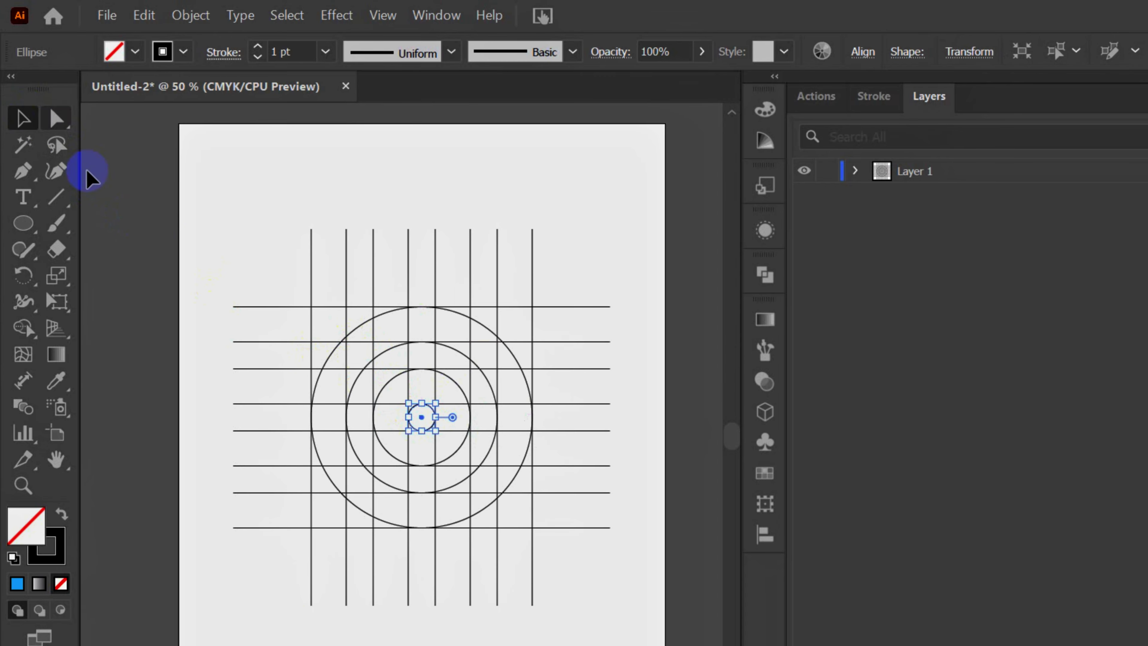
Step: Copy the outermost circle in front and shrink it to about 234 pt, moving its left edge to the second vertical line with its right edge fixed
click(146, 17)
click(174, 110)
click(146, 17)
click(174, 156)
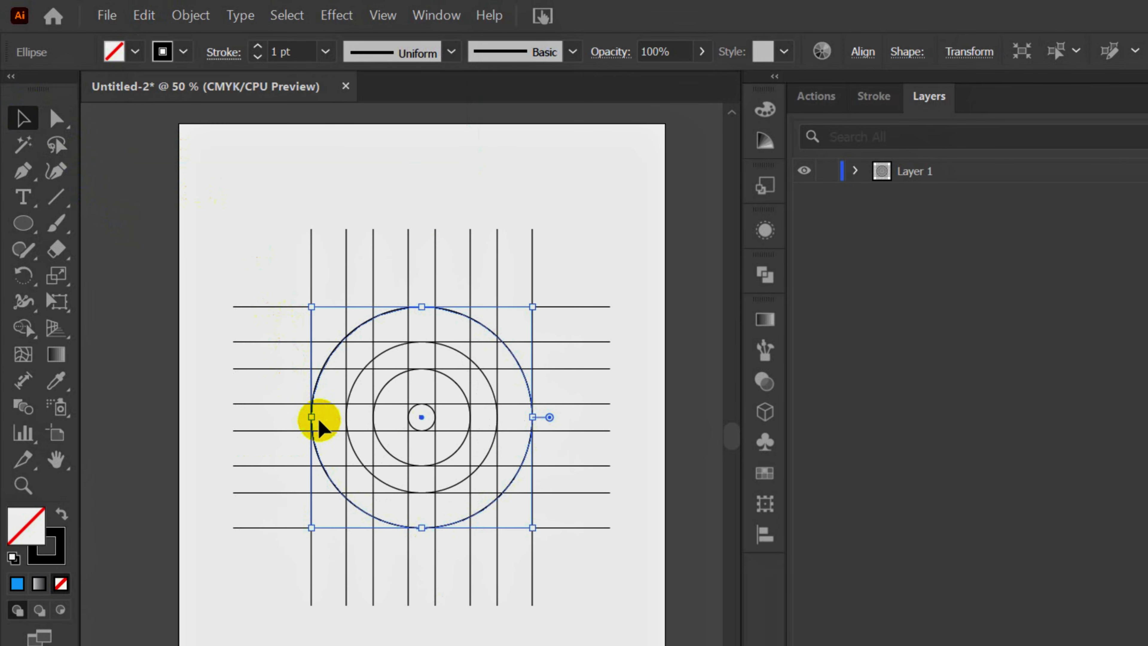
drag(311, 417, 347, 414)
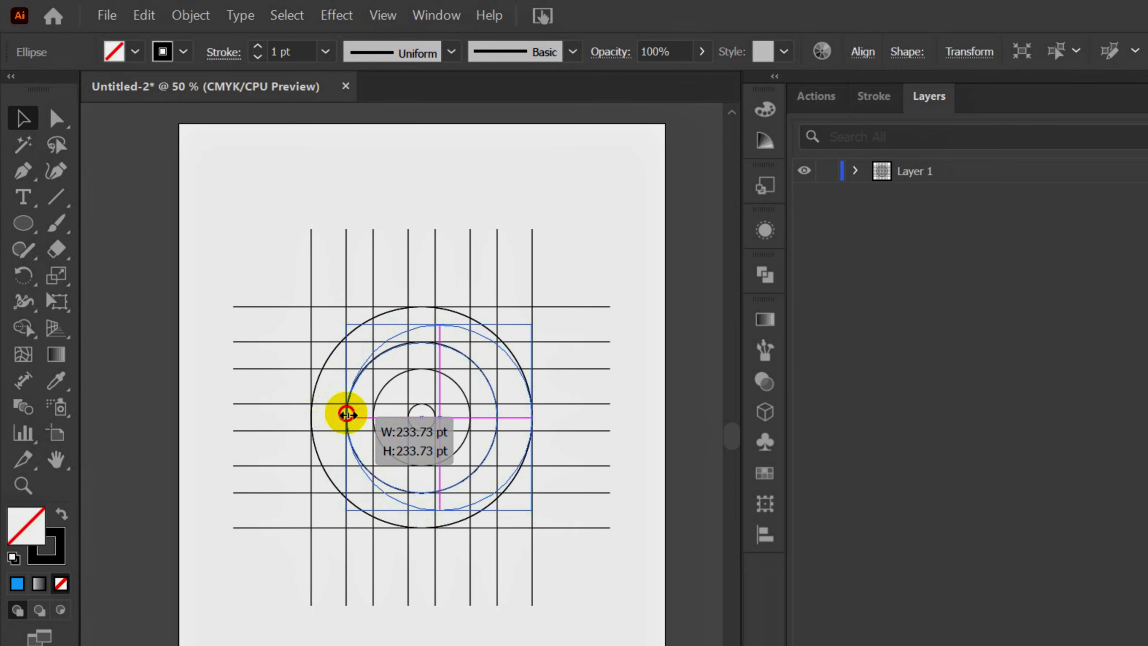
Step: Copy the smallest centre circle in front and enlarge it leftward to the third vertical line, keeping its right edge fixed
click(409, 417)
scroll(409, 418, up, 3)
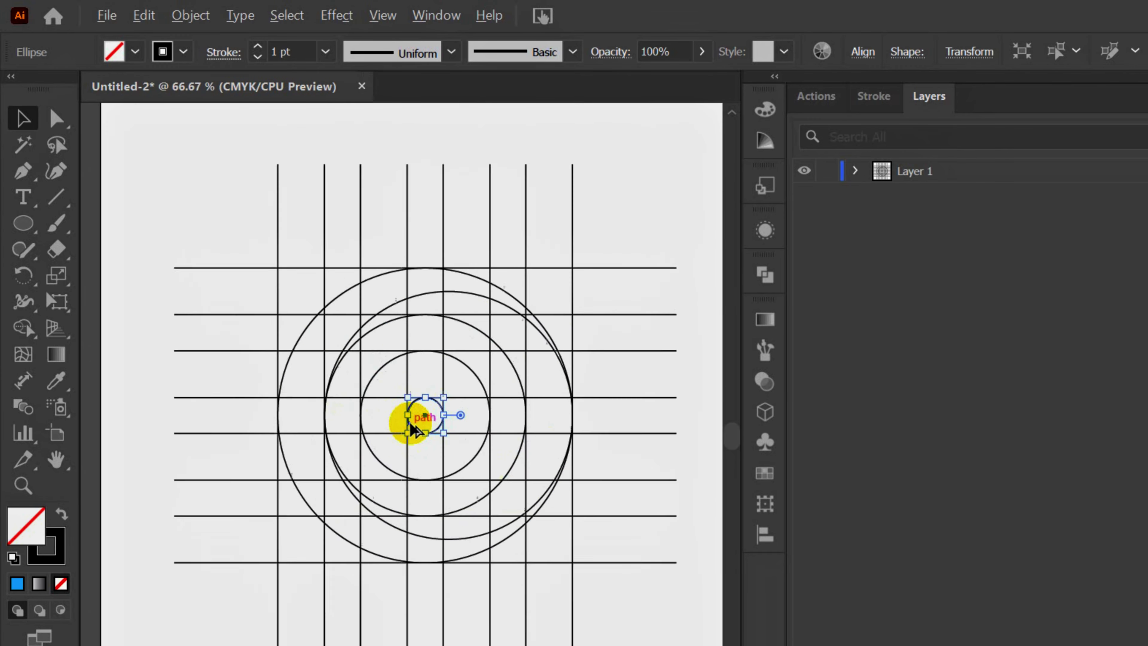
click(146, 17)
click(174, 111)
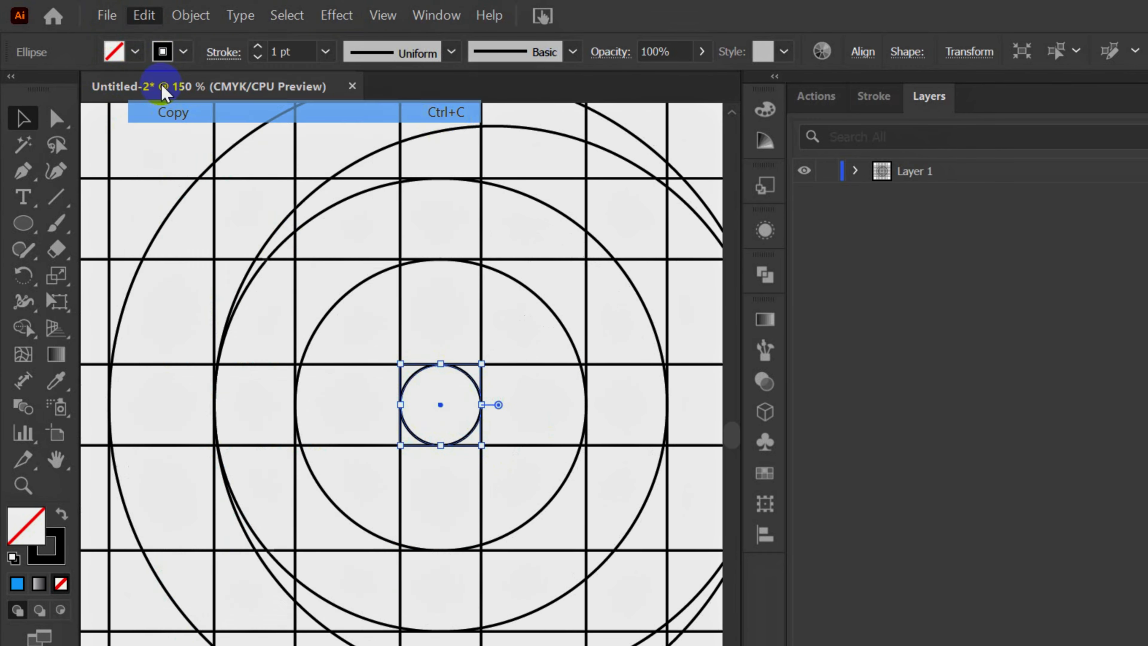
click(145, 17)
click(174, 157)
drag(401, 406, 295, 416)
scroll(464, 350, down, 2)
key(l)
click(35, 122)
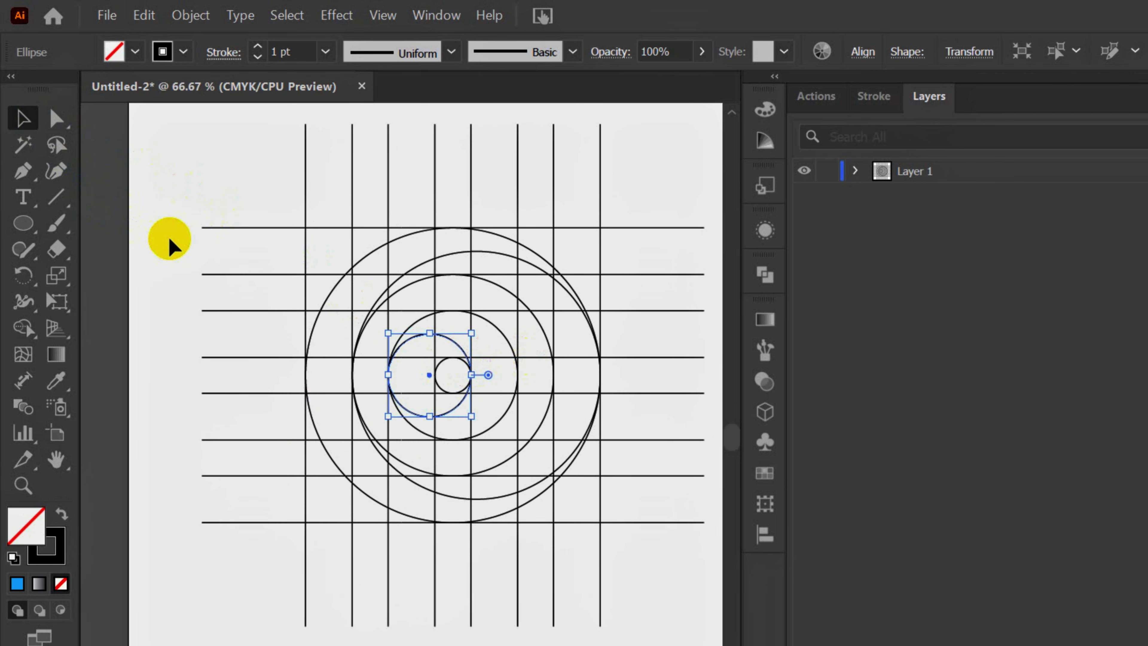
click(190, 237)
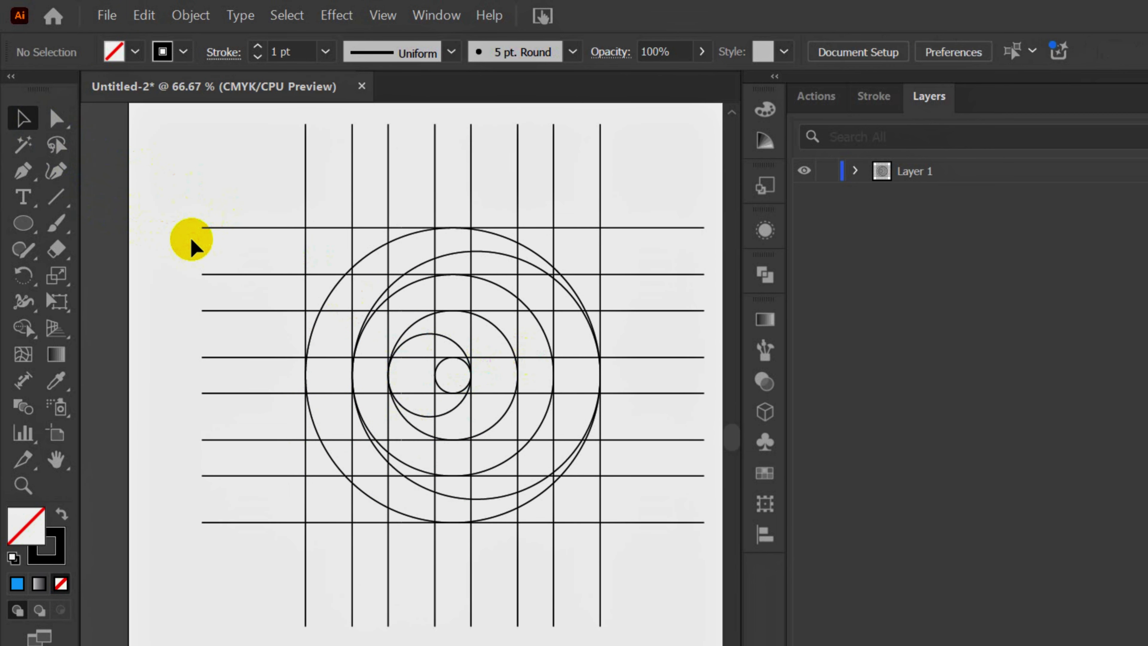
Step: Draw a circle from the grid's upper-left intersection, spanning the first to fourth vertical and horizontal lines
click(46, 225)
click(90, 275)
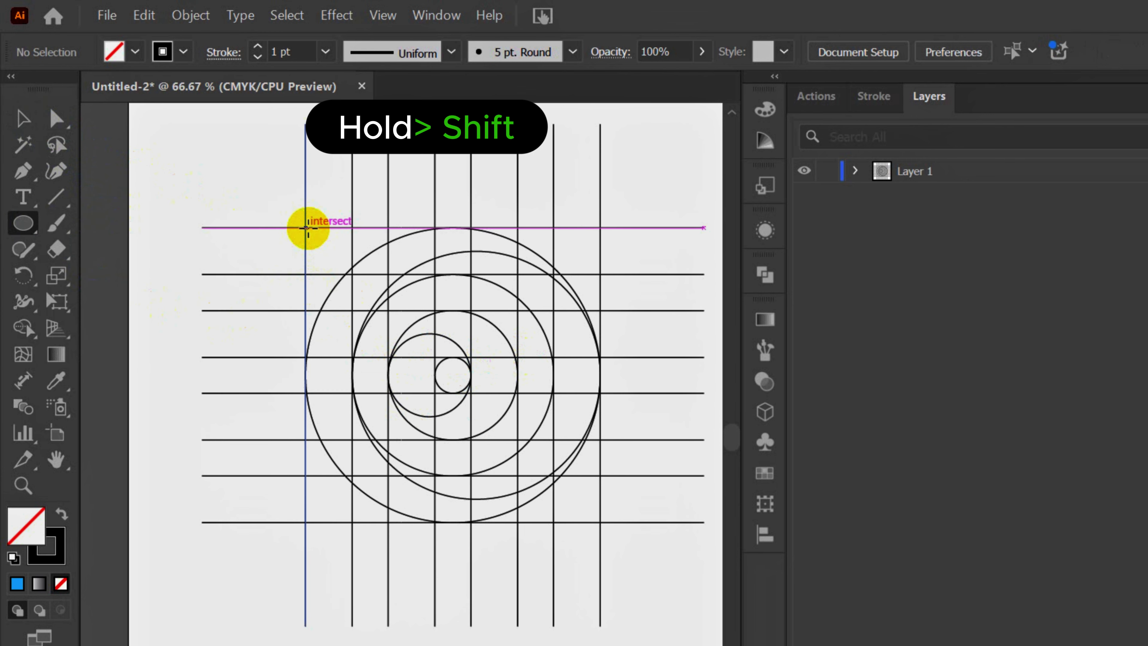
drag(305, 226, 409, 357)
Step: Copy the upper-left circle in front and scale the copy concentrically to fit between the second and third grid lines
click(143, 15)
click(173, 112)
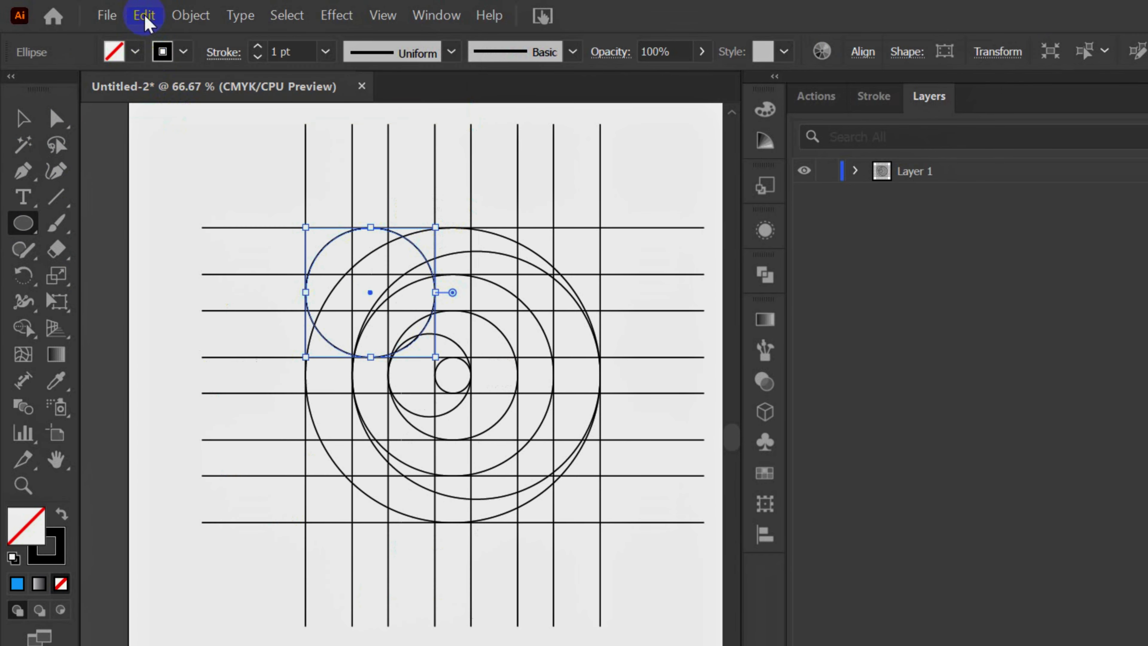
click(144, 15)
click(197, 157)
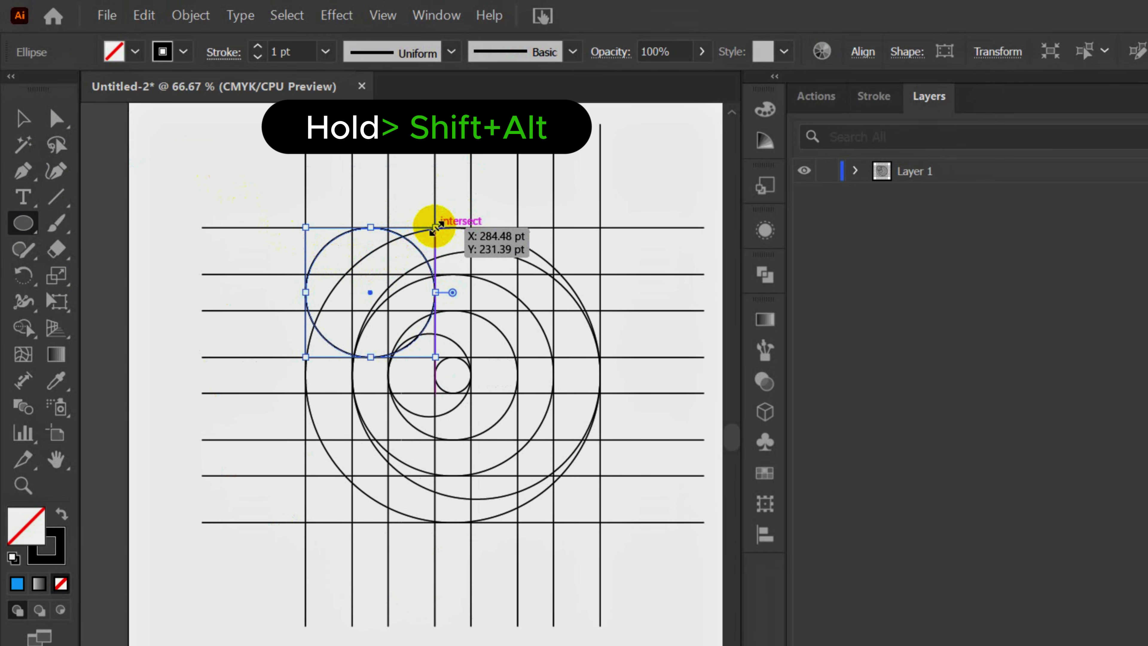
drag(432, 226, 389, 256)
Step: Copy the small upper-left circle in front and enlarge it rightward to the fourth vertical line, keeping its left edge fixed
click(146, 18)
click(161, 110)
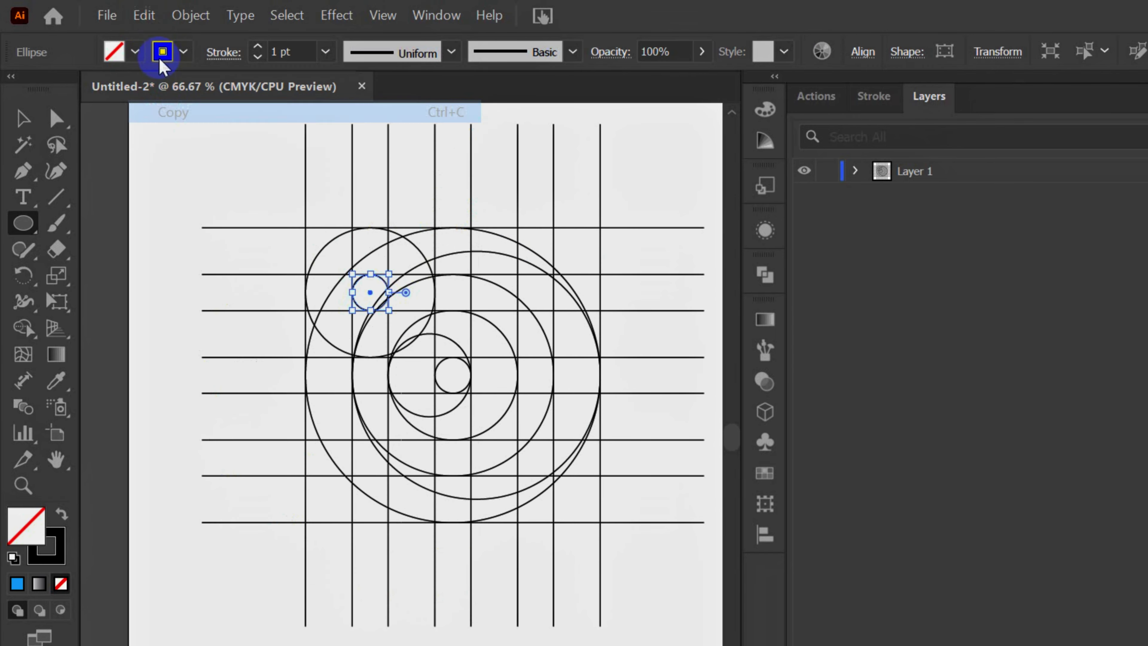
click(144, 15)
click(198, 156)
scroll(397, 302, up, 1)
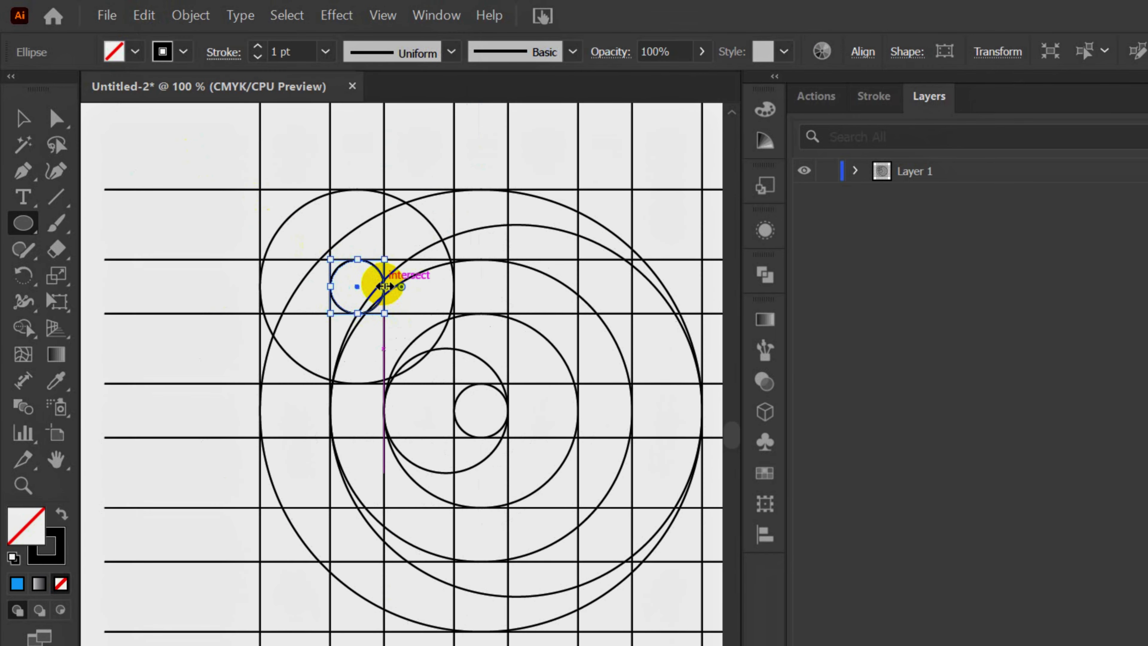
drag(383, 286, 454, 288)
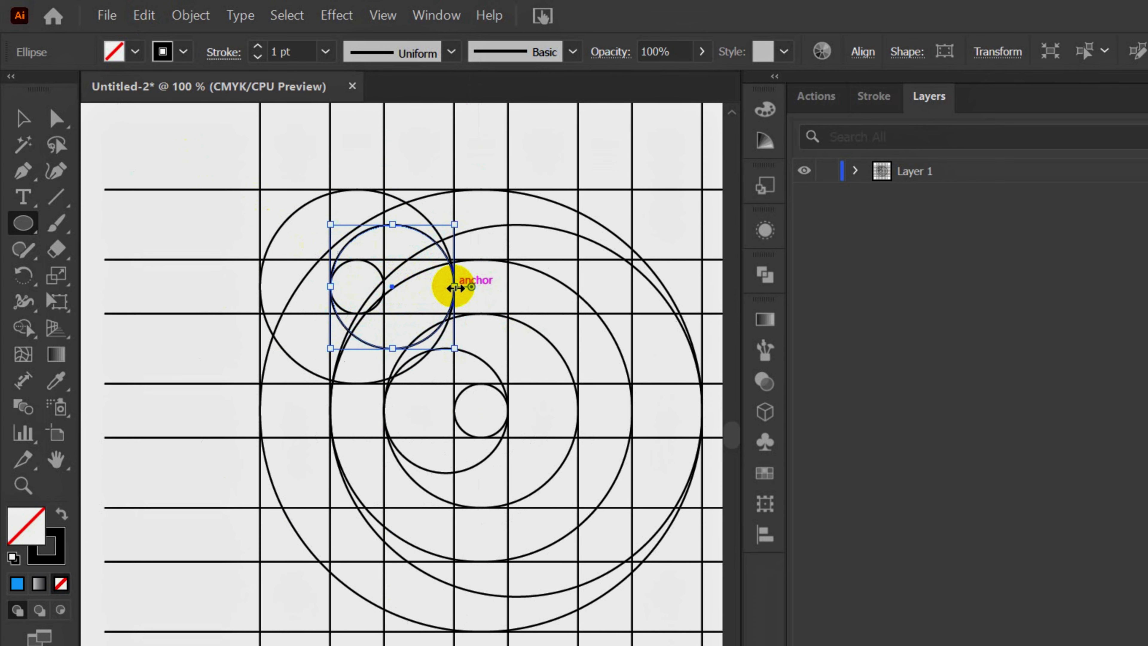
scroll(425, 294, down, 1)
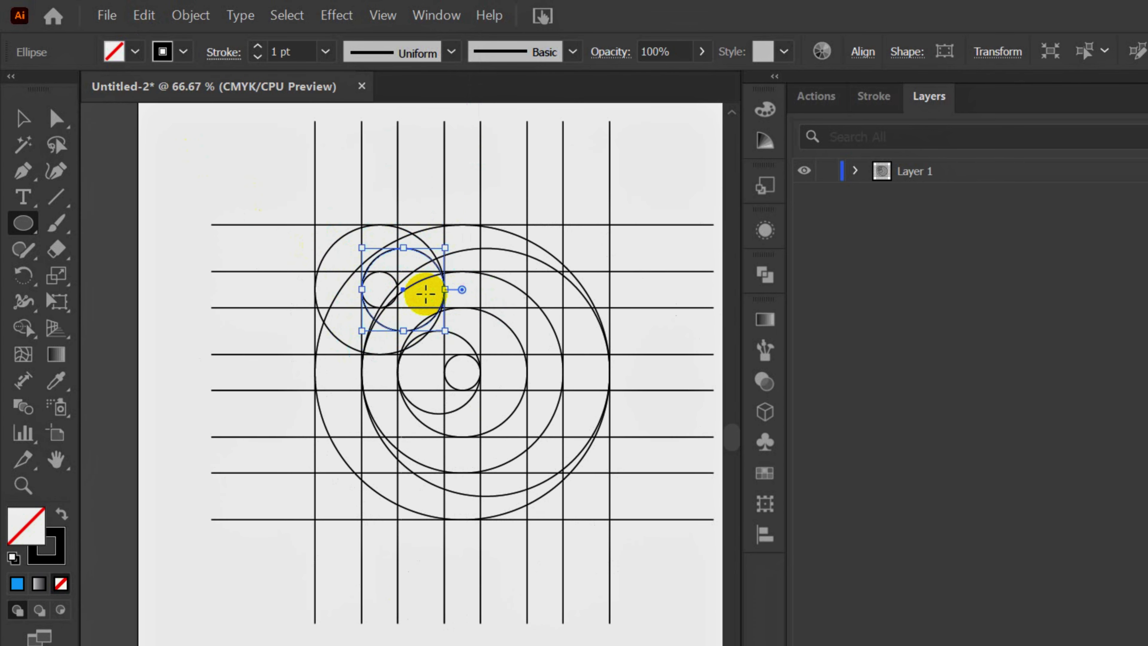
Step: Select all the circles and grid lines, switch the display to Outline mode, and clear the selection
click(228, 183)
drag(293, 201, 642, 597)
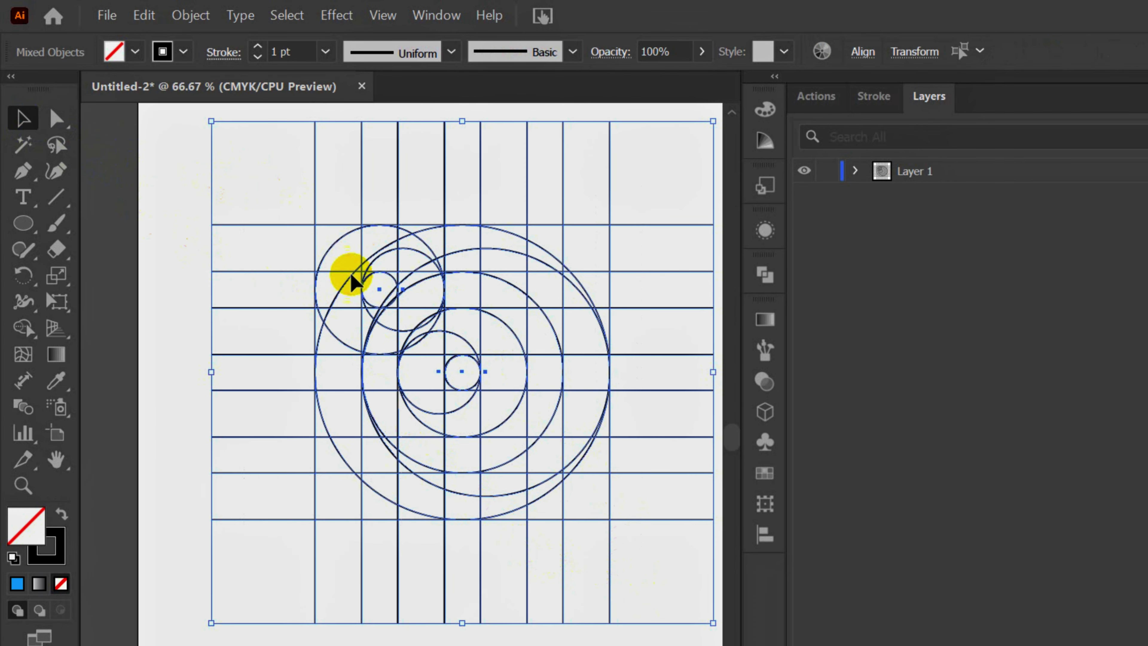
click(381, 15)
click(389, 51)
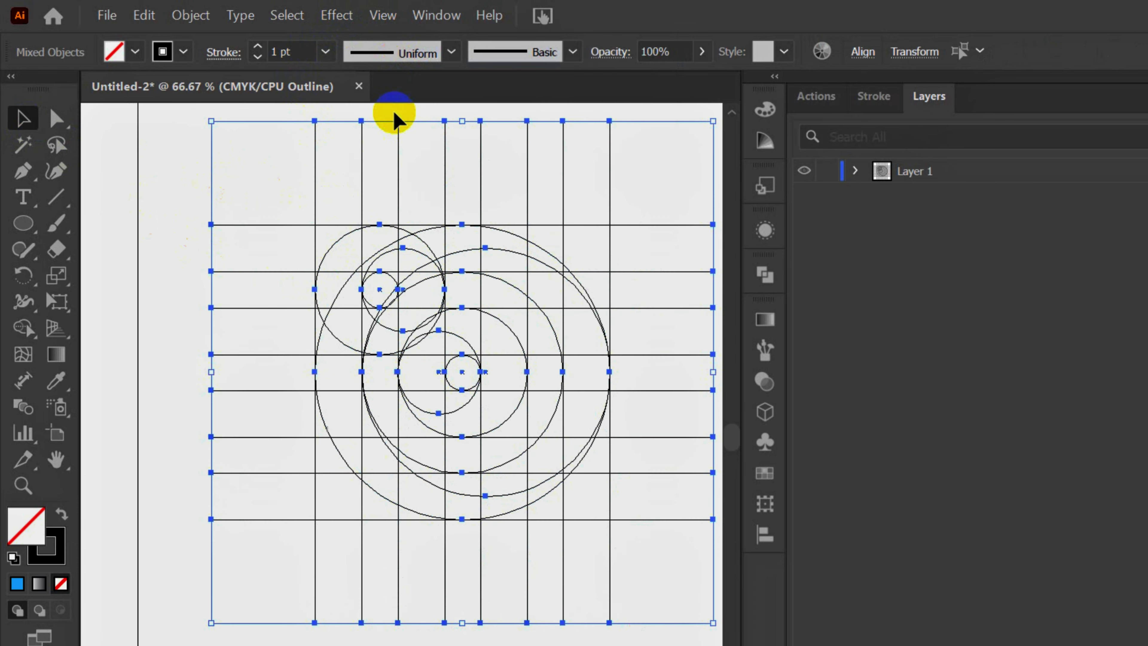
click(437, 584)
Step: Align the left edge of the off-centre inner circle exactly with the third vertical grid line
scroll(398, 258, up, 4)
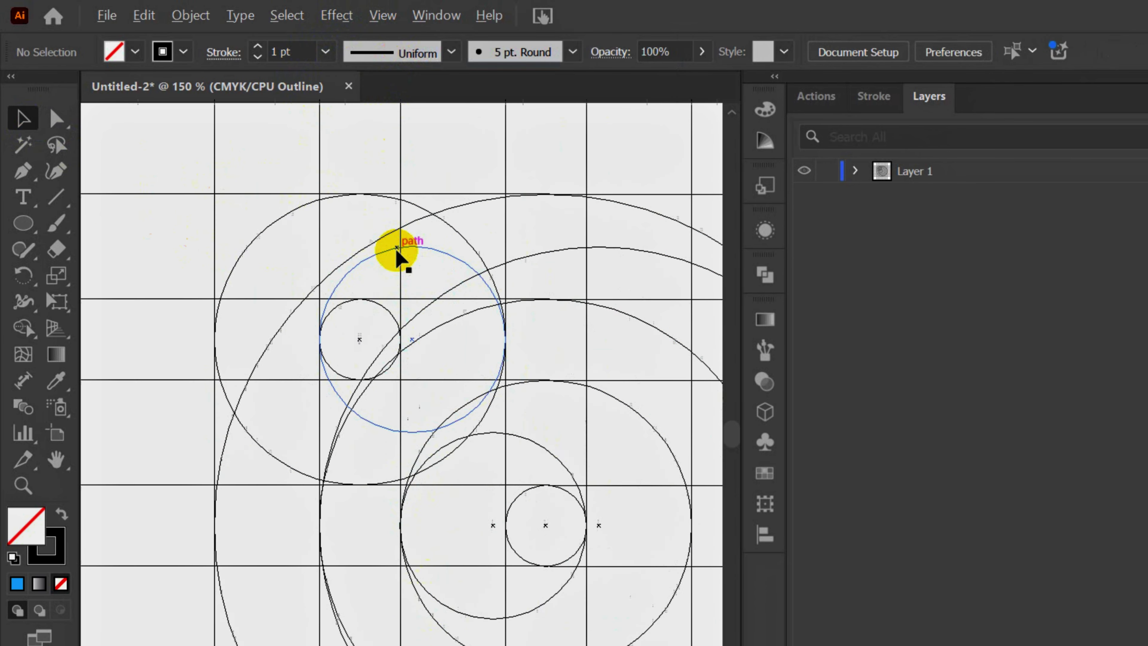
scroll(375, 350, down, 1)
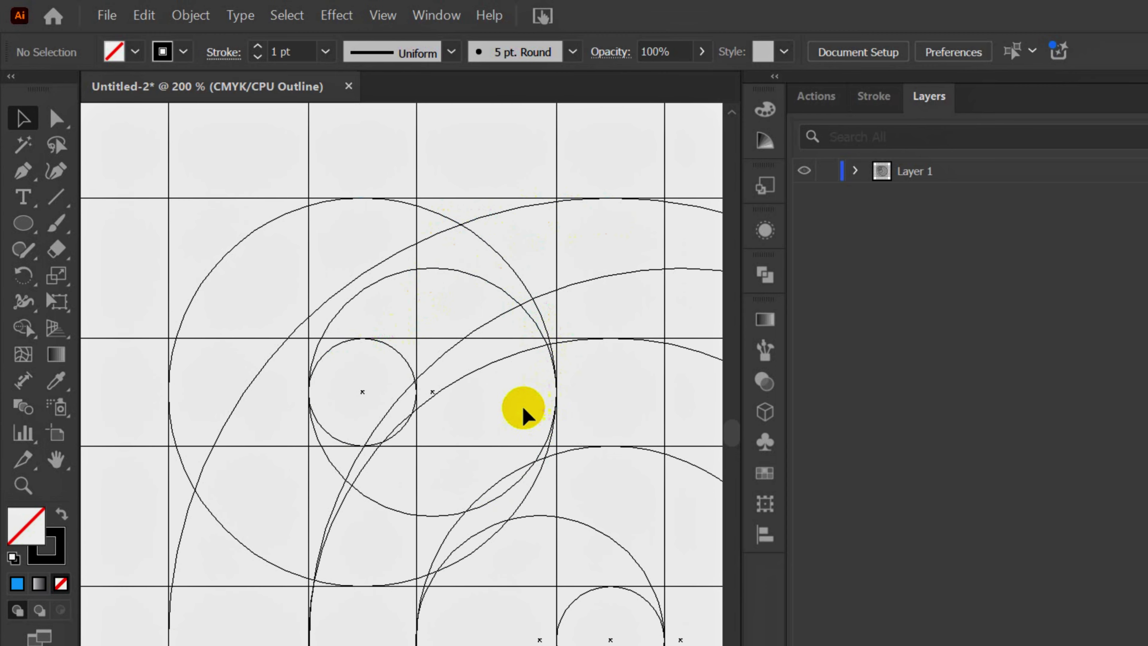
scroll(436, 645, down, 1)
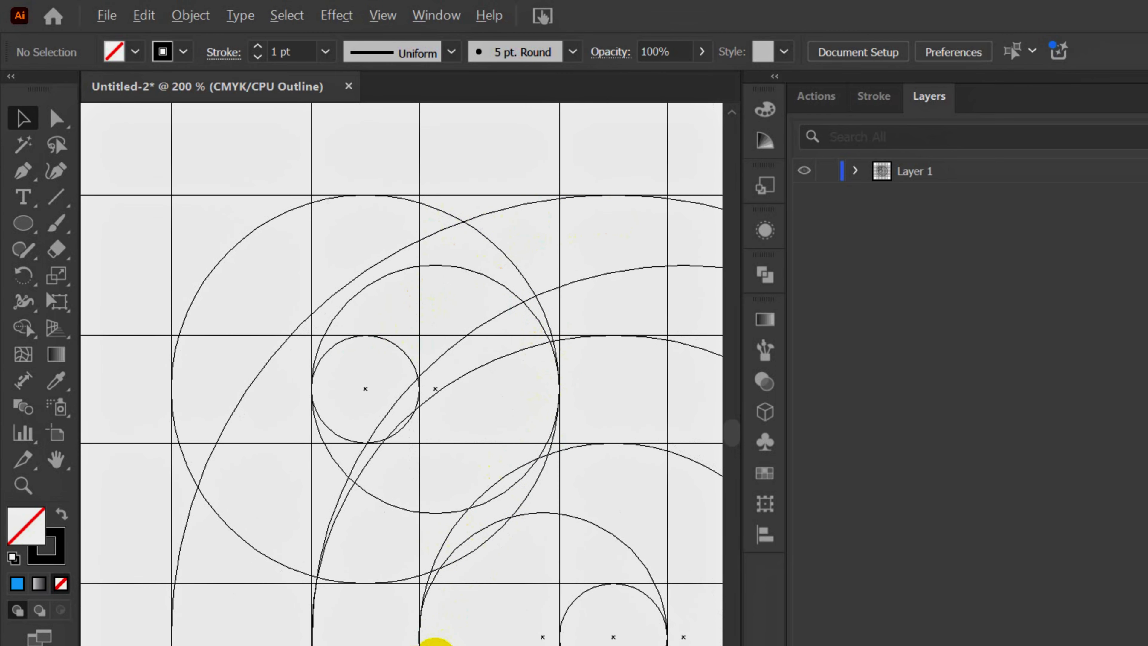
scroll(437, 644, up, 1)
drag(640, 292, 276, 423)
drag(356, 445, 515, 206)
drag(403, 425, 505, 341)
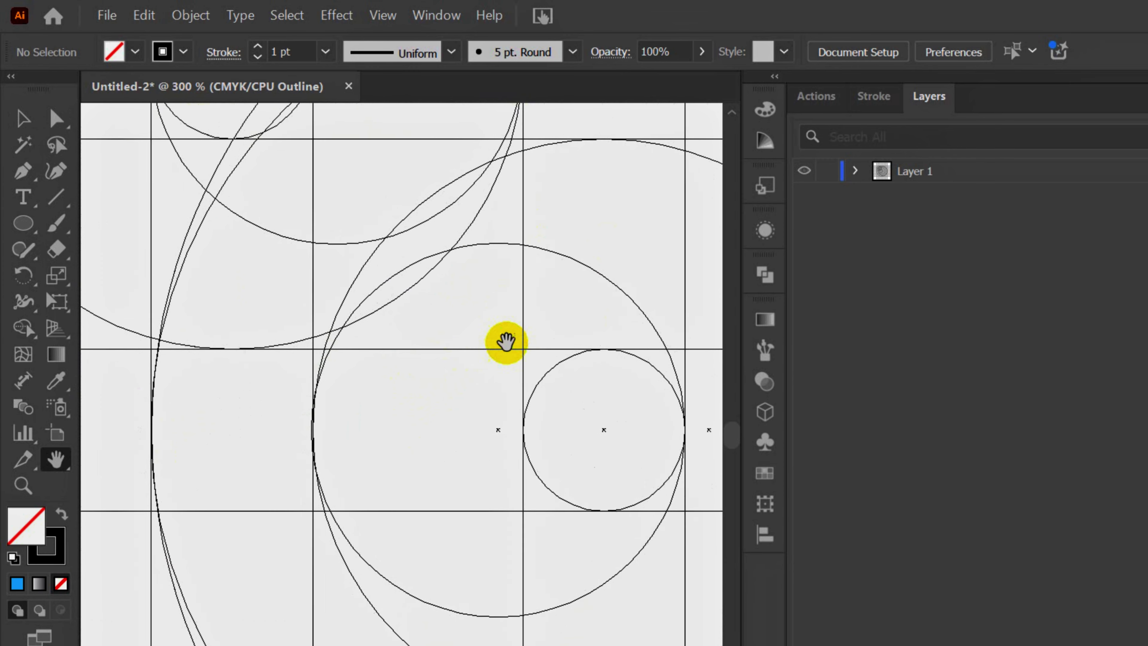
scroll(326, 459, up, 5)
drag(337, 479, 339, 480)
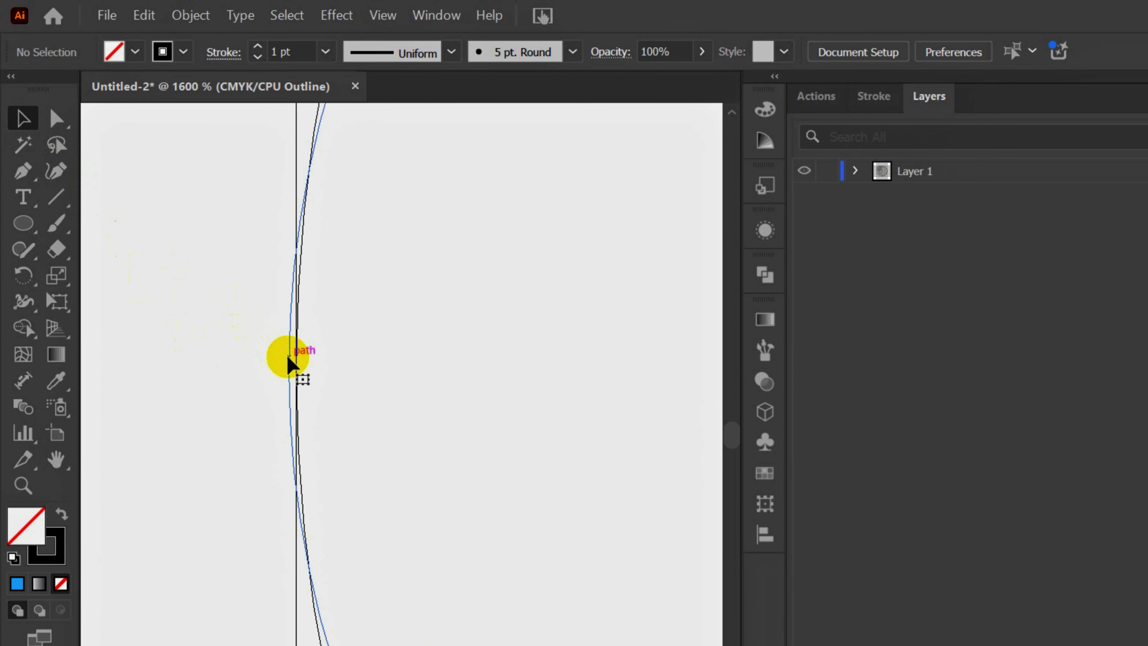
click(290, 361)
click(304, 369)
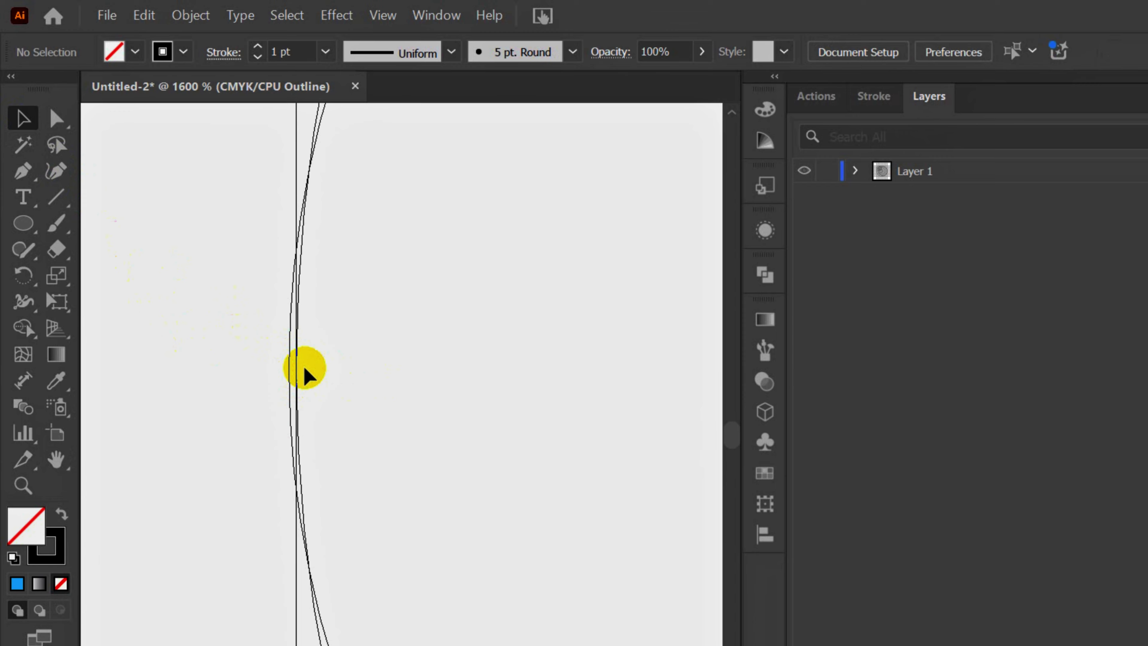
click(289, 373)
drag(289, 373, 296, 372)
click(335, 384)
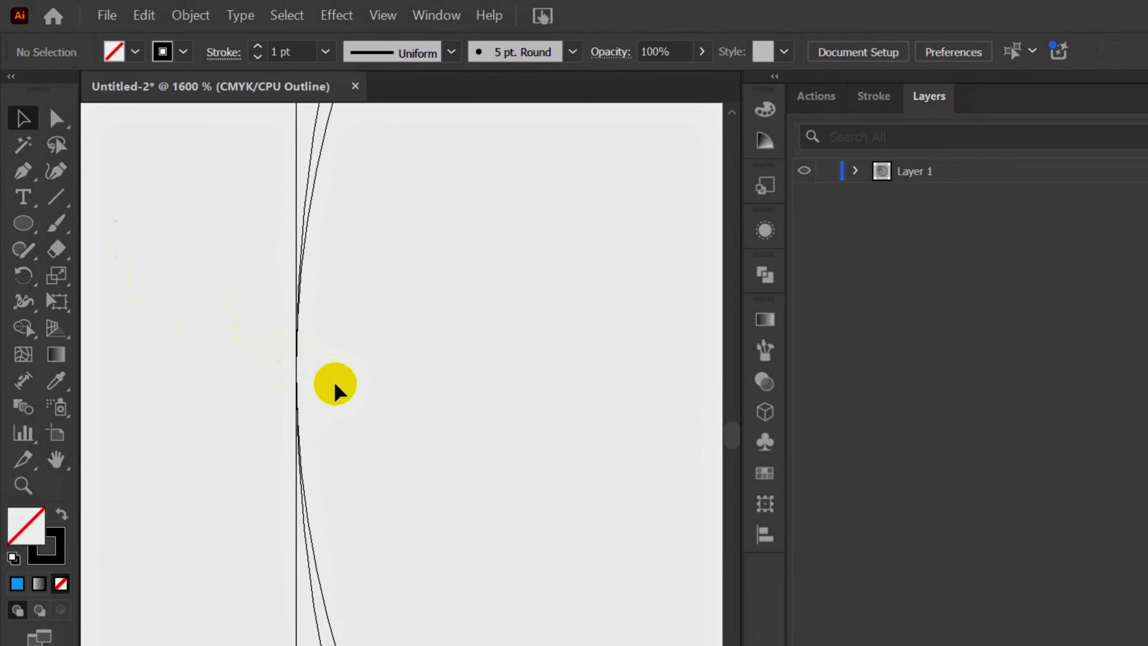
Step: Inspect at high magnification in Outline mode whether the central and offset circles touch their vertical and horizontal grid lines exactly
key(space)
drag(439, 389, 171, 392)
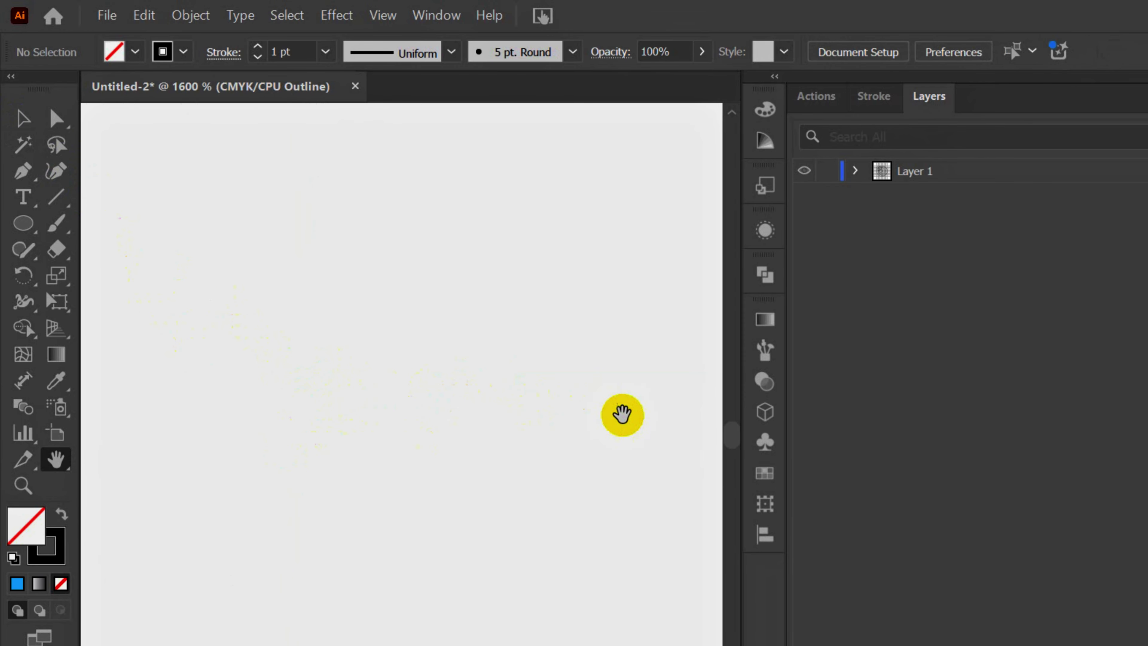
scroll(473, 439, down, 5)
drag(543, 440, 359, 454)
drag(594, 457, 601, 476)
scroll(602, 501, up, 4)
scroll(597, 376, down, 5)
scroll(384, 307, up, 3)
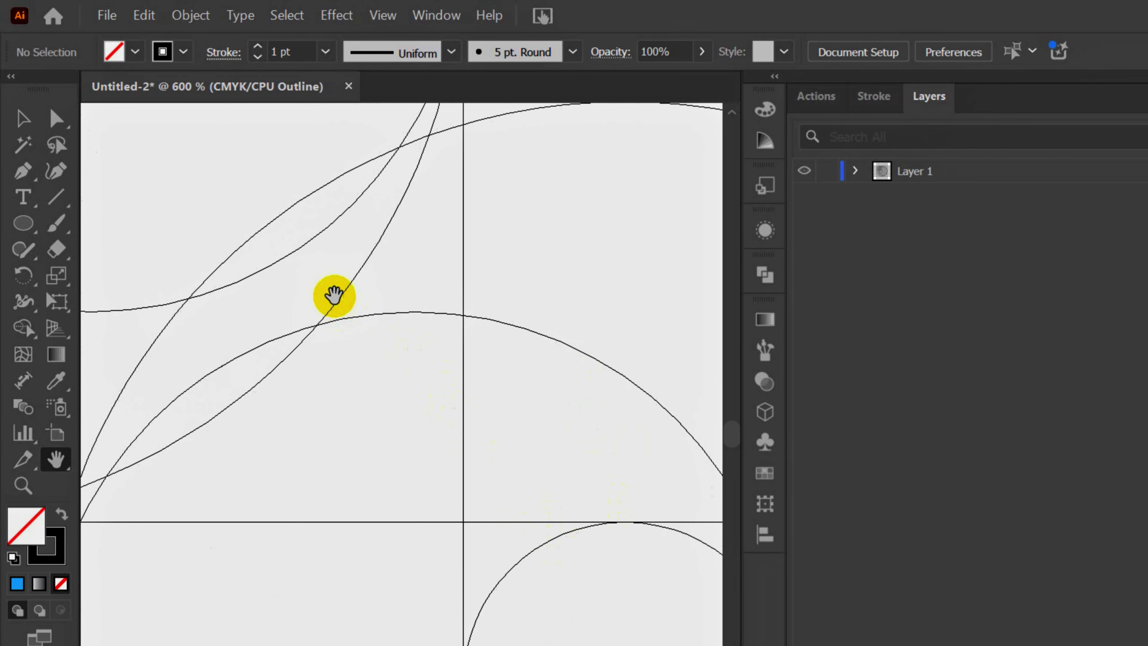
scroll(455, 258, up, 4)
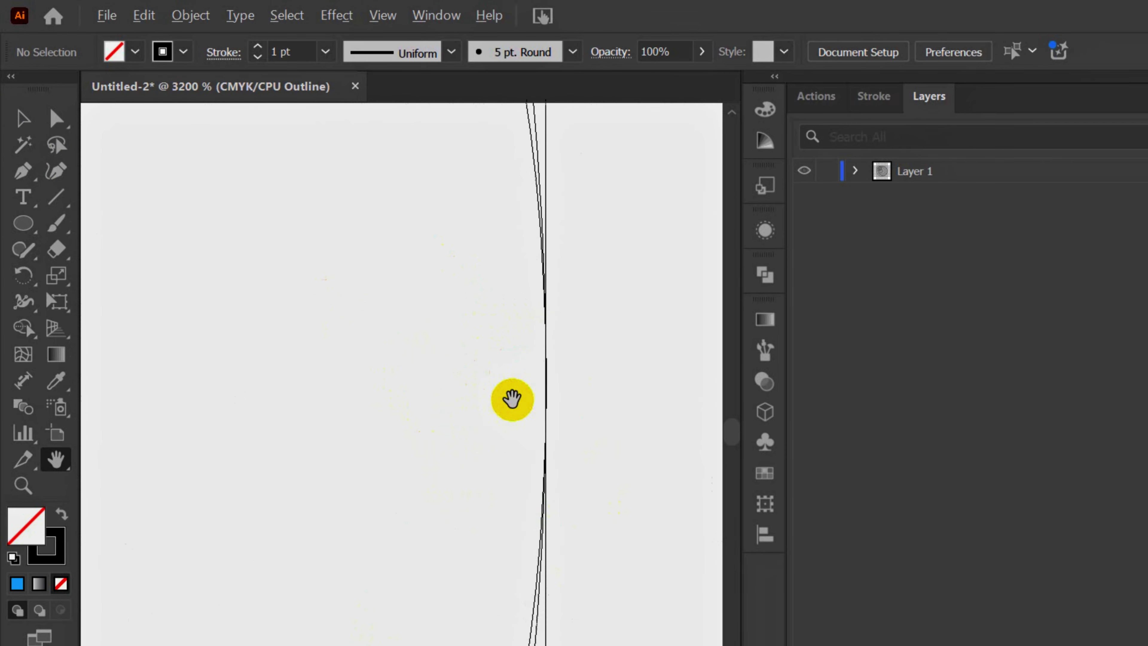
scroll(470, 394, down, 2)
drag(487, 398, 581, 337)
scroll(483, 474, down, 1)
drag(357, 433, 464, 467)
scroll(251, 404, up, 5)
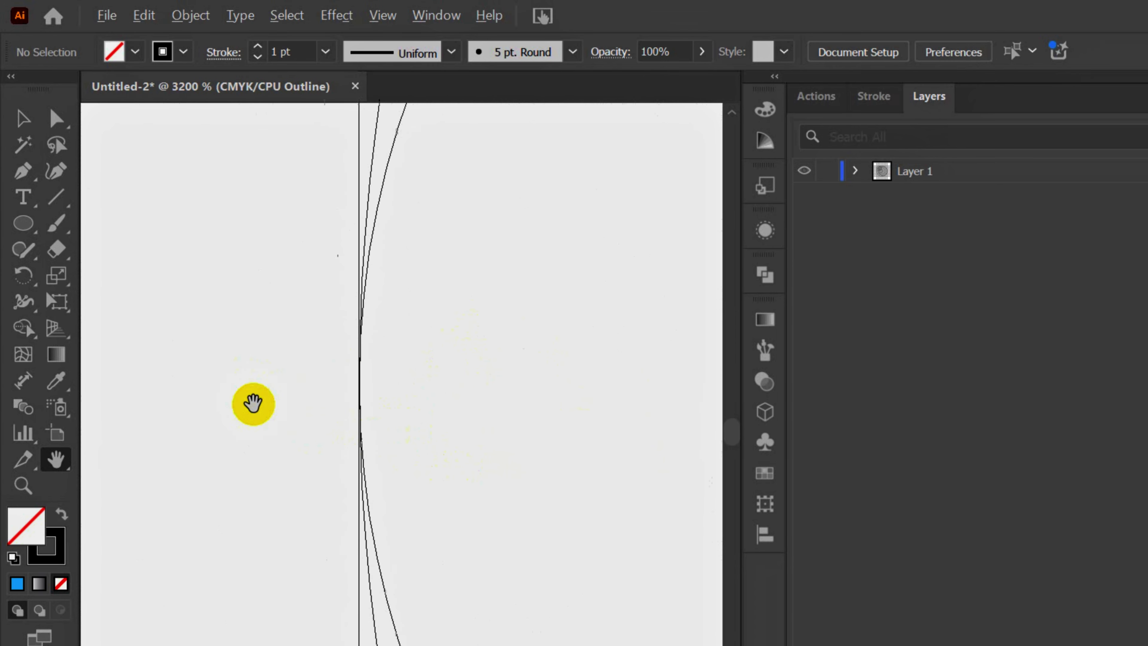
drag(269, 377, 328, 410)
scroll(489, 409, up, 2)
scroll(403, 431, down, 6)
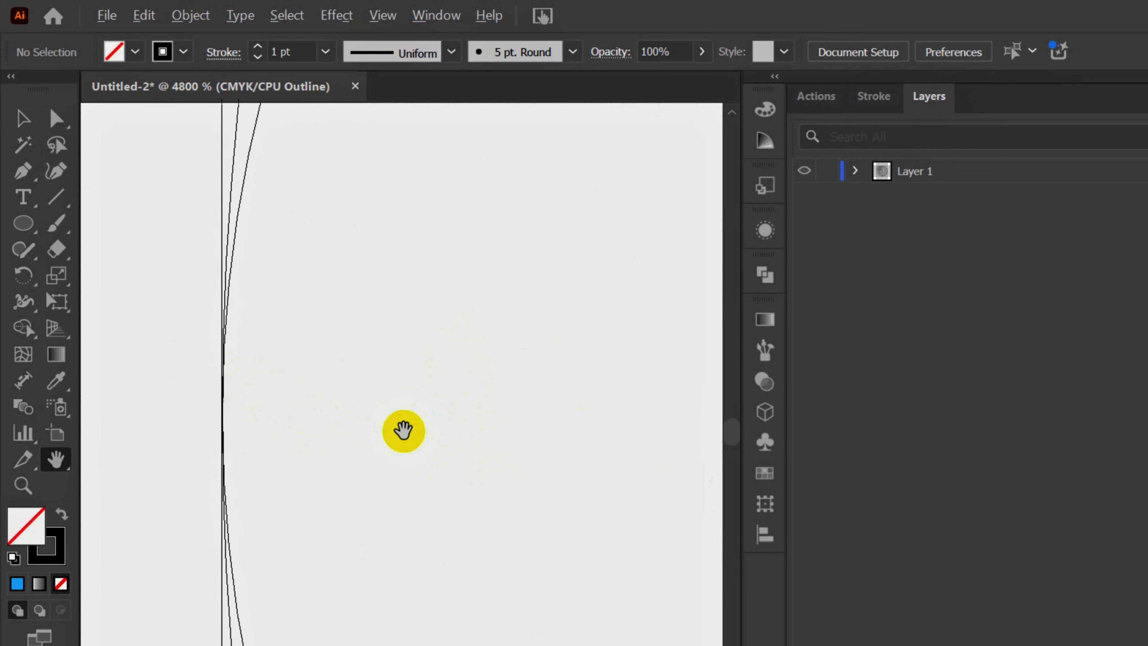
drag(398, 431, 594, 400)
drag(117, 435, 221, 441)
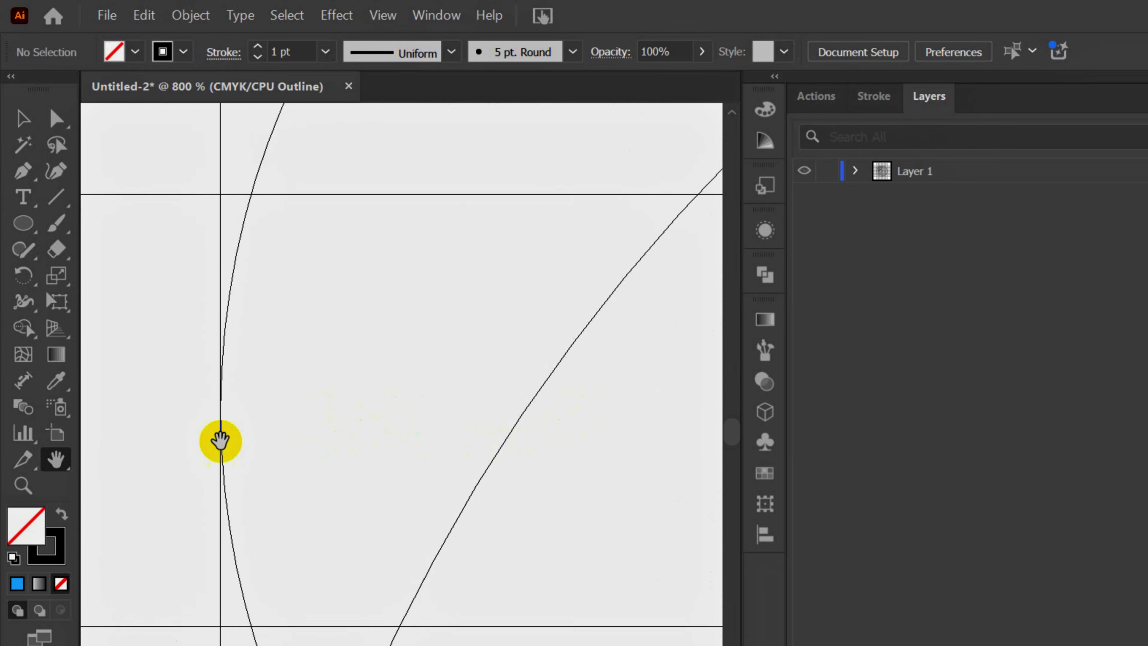
scroll(192, 443, up, 4)
scroll(192, 443, down, 7)
scroll(230, 407, down, 2)
drag(463, 457, 383, 353)
scroll(436, 417, up, 1)
drag(567, 491, 461, 456)
scroll(177, 492, up, 3)
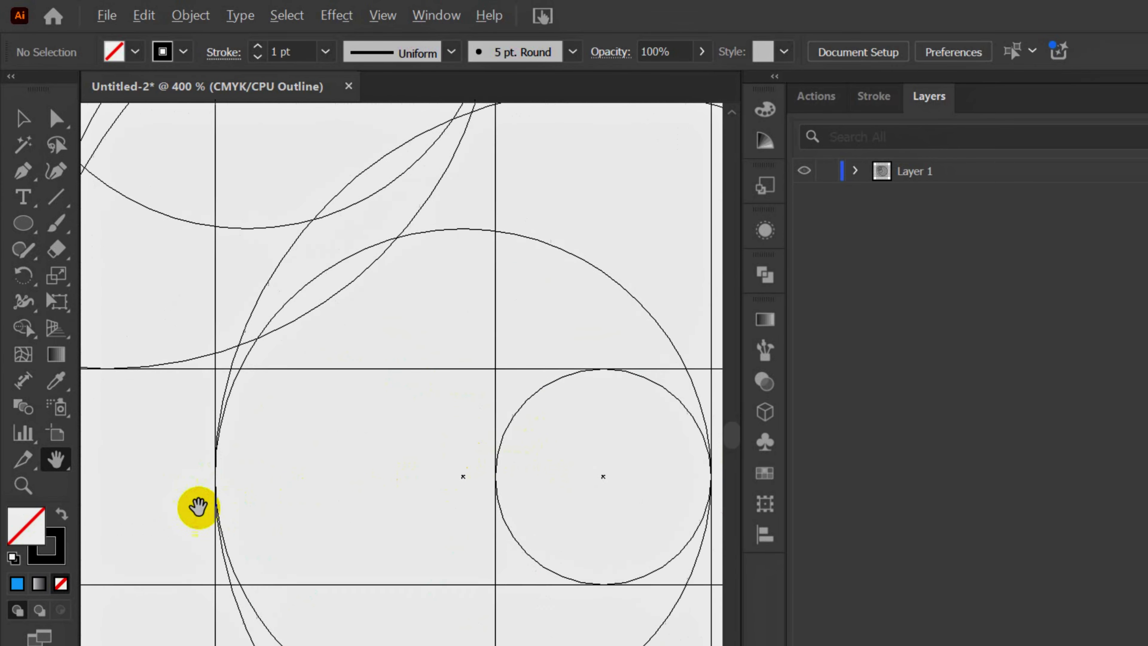
drag(316, 507, 163, 524)
drag(623, 505, 436, 518)
scroll(613, 511, up, 1)
scroll(613, 511, down, 2)
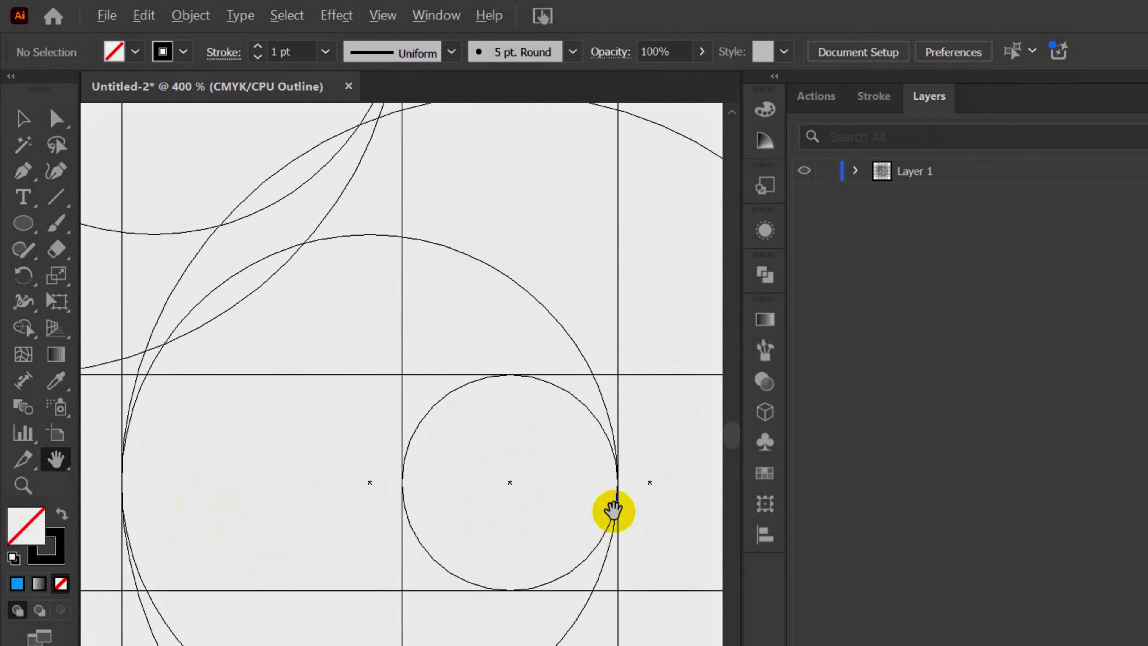
scroll(615, 510, down, 1)
drag(654, 533, 585, 525)
scroll(603, 513, up, 1)
scroll(603, 513, up, 2)
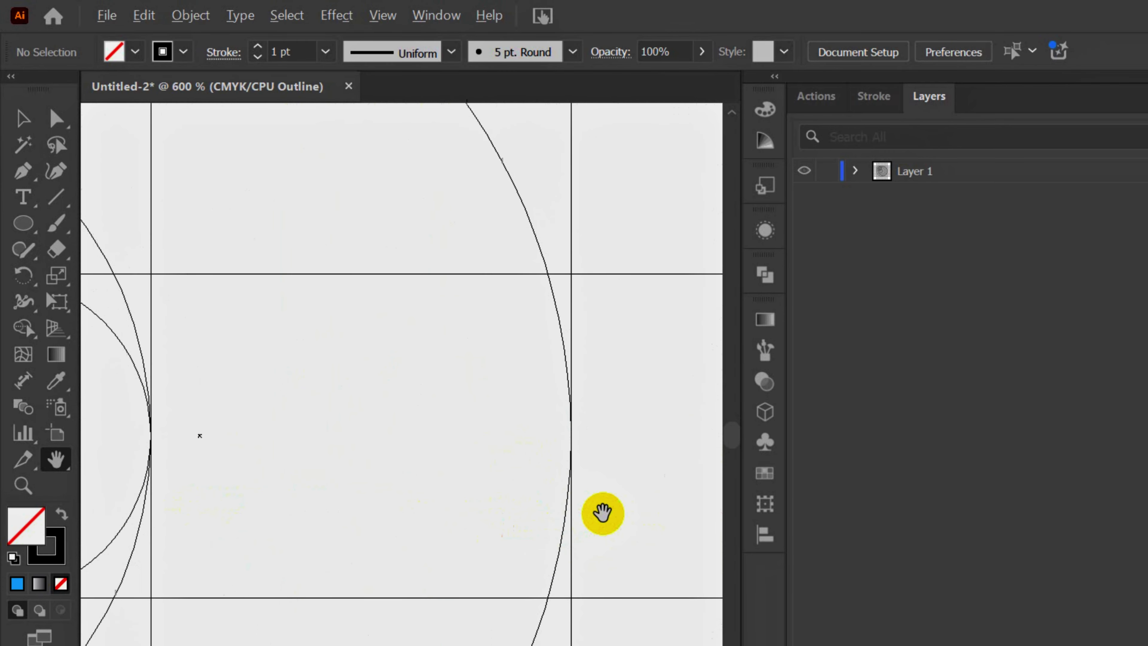
scroll(615, 503, down, 6)
scroll(616, 504, down, 1)
drag(616, 503, 480, 435)
Step: Return the artwork display from Outline to Preview mode
click(376, 20)
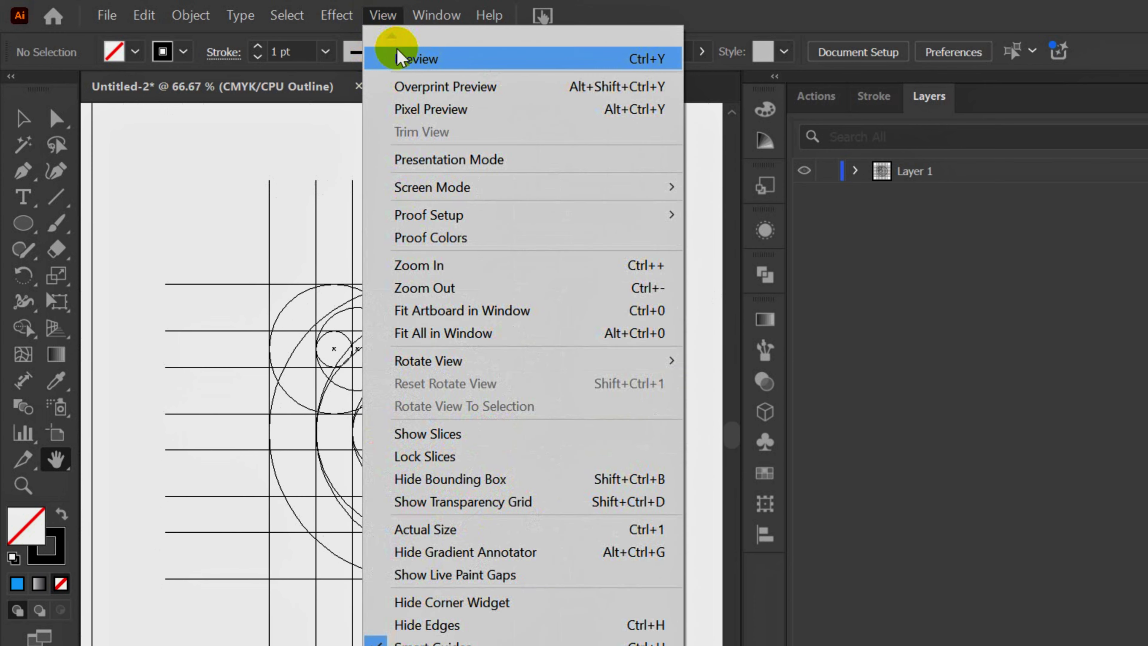
click(391, 56)
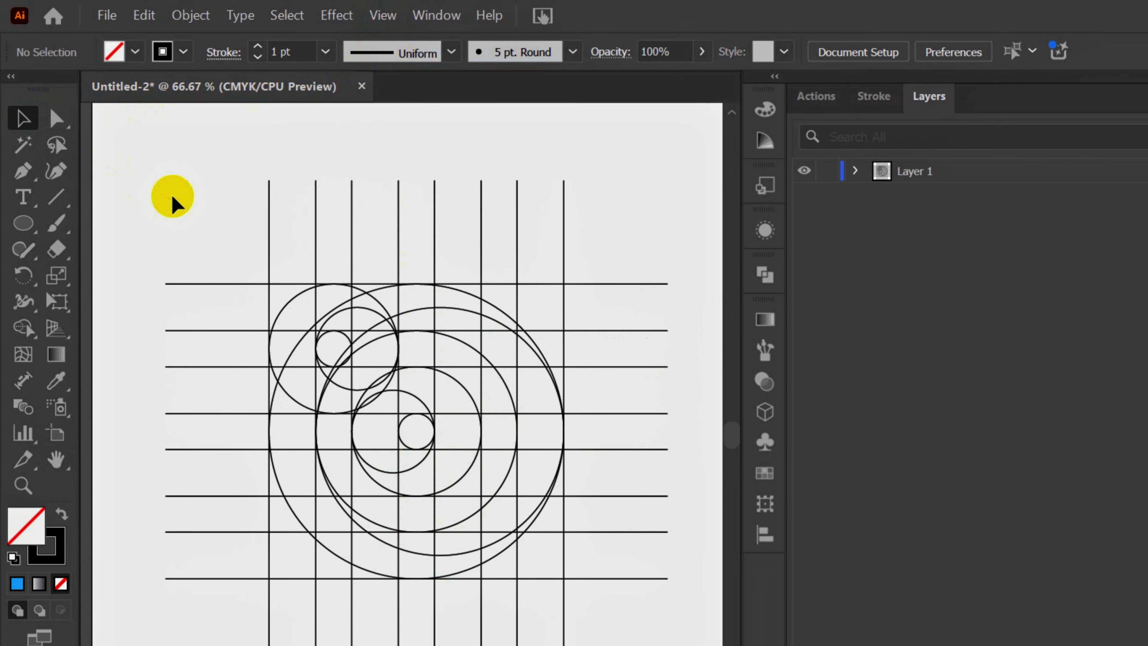
scroll(267, 324, up, 1)
scroll(253, 318, down, 1)
Step: Copy the three upper-left circles in front and move the copies right, fitting them between the fifth and eighth vertical grid lines
shift+click(272, 309)
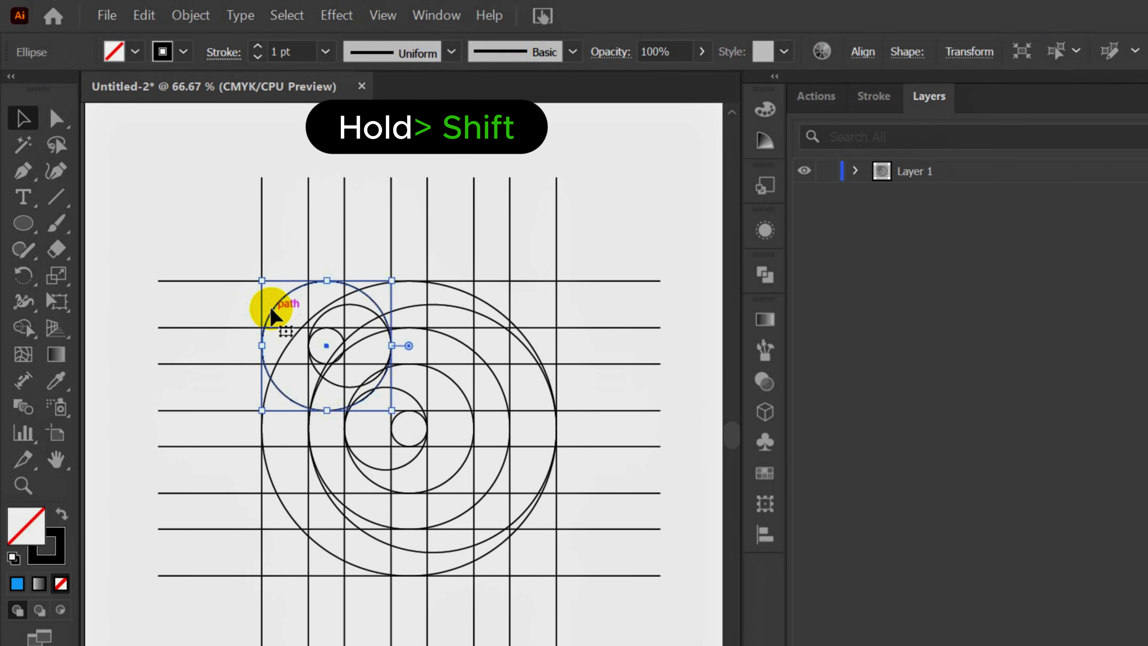
shift+click(328, 315)
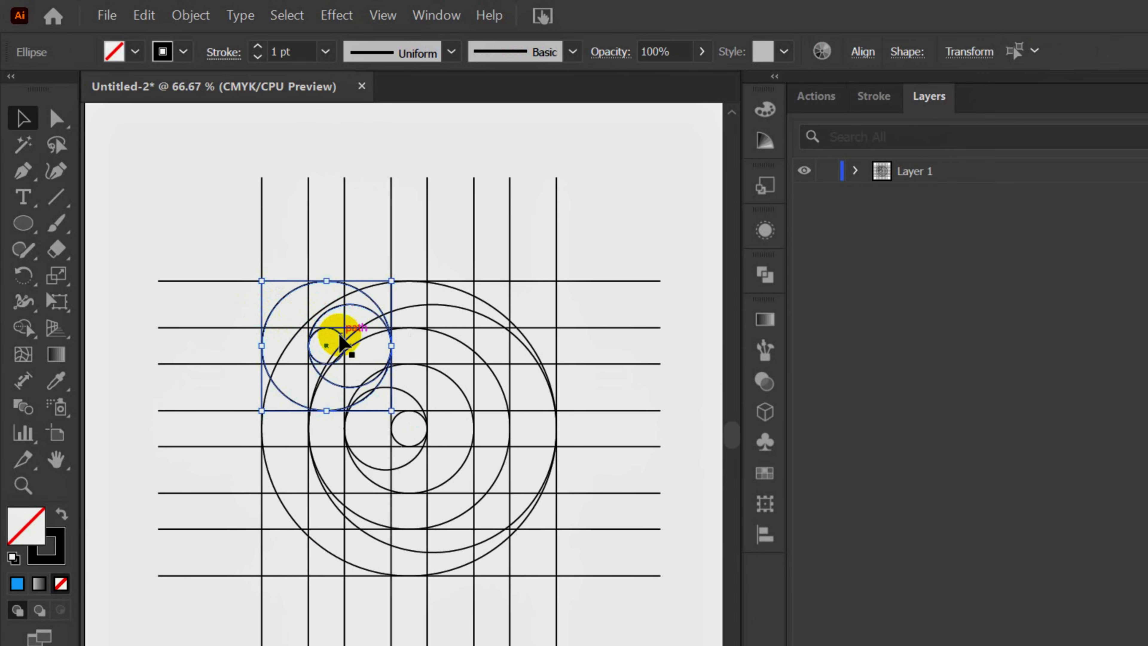
click(144, 14)
click(173, 112)
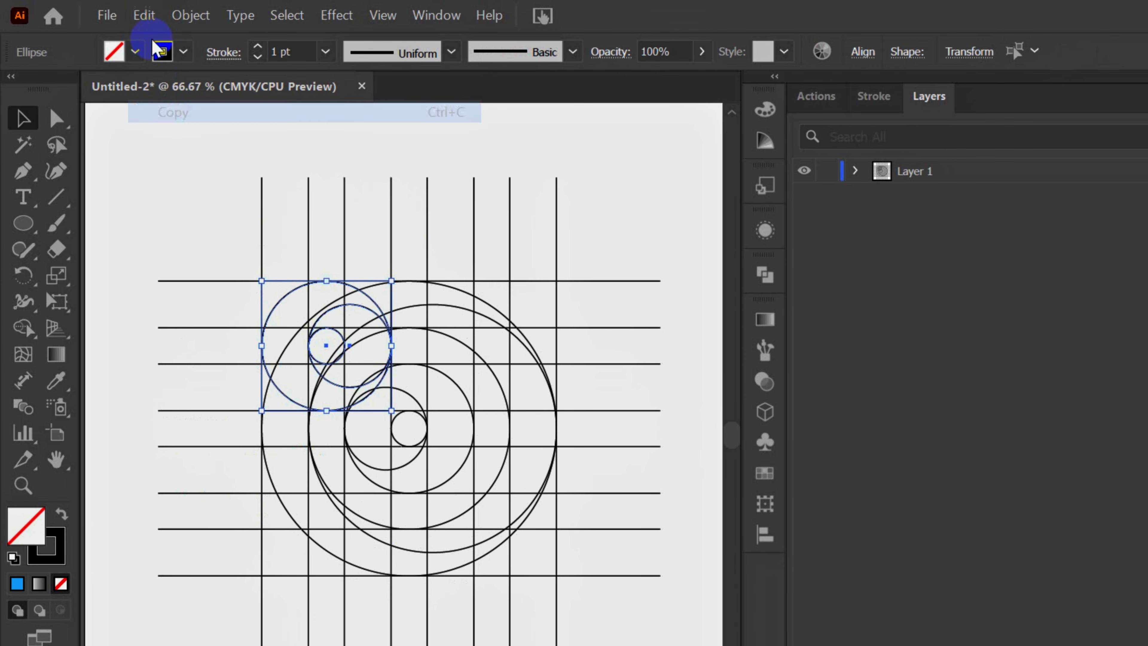
click(143, 15)
click(201, 157)
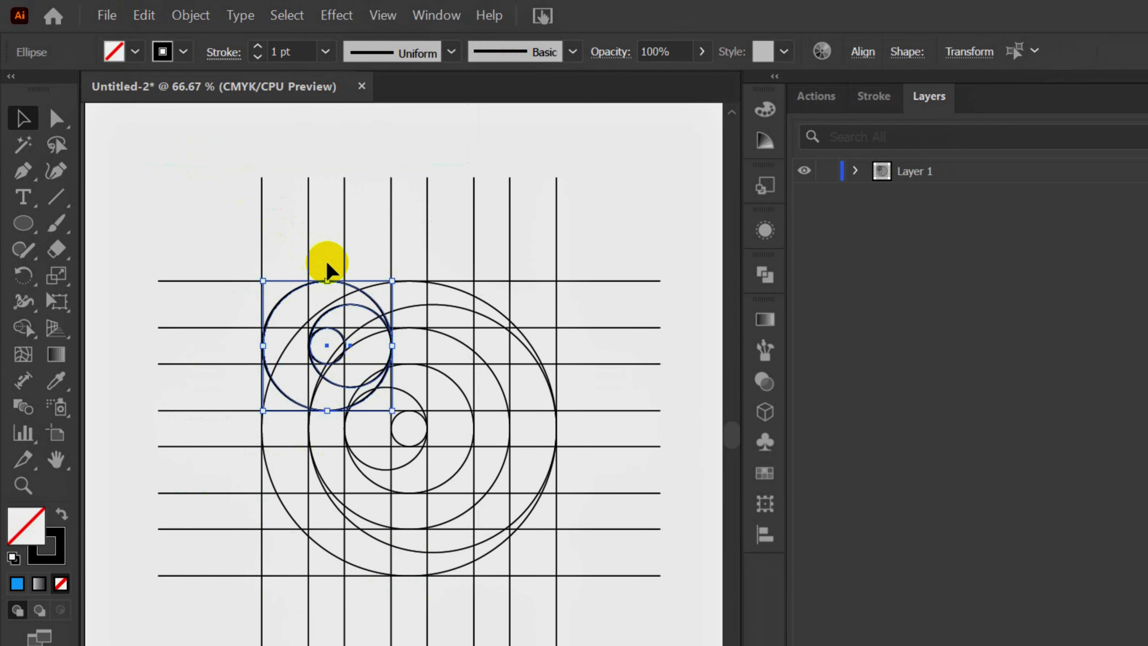
drag(327, 266, 508, 354)
click(590, 583)
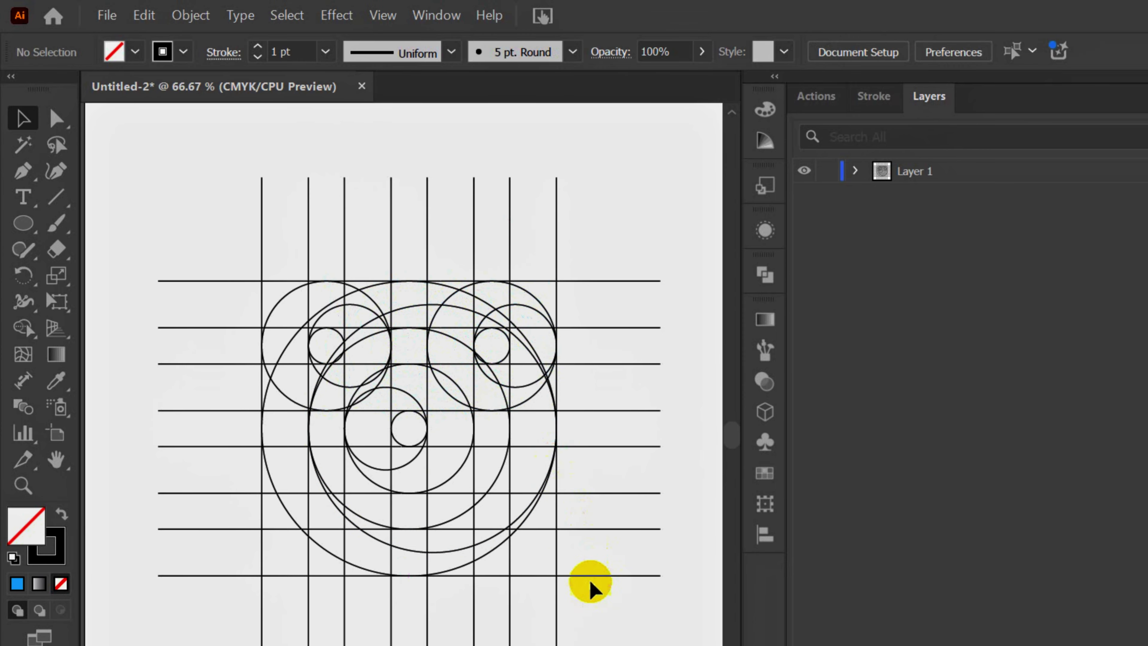
Step: Check the copied upper-right circles' alignment with the grid lines in Outline mode, and return to Preview mode
scroll(517, 361, up, 2)
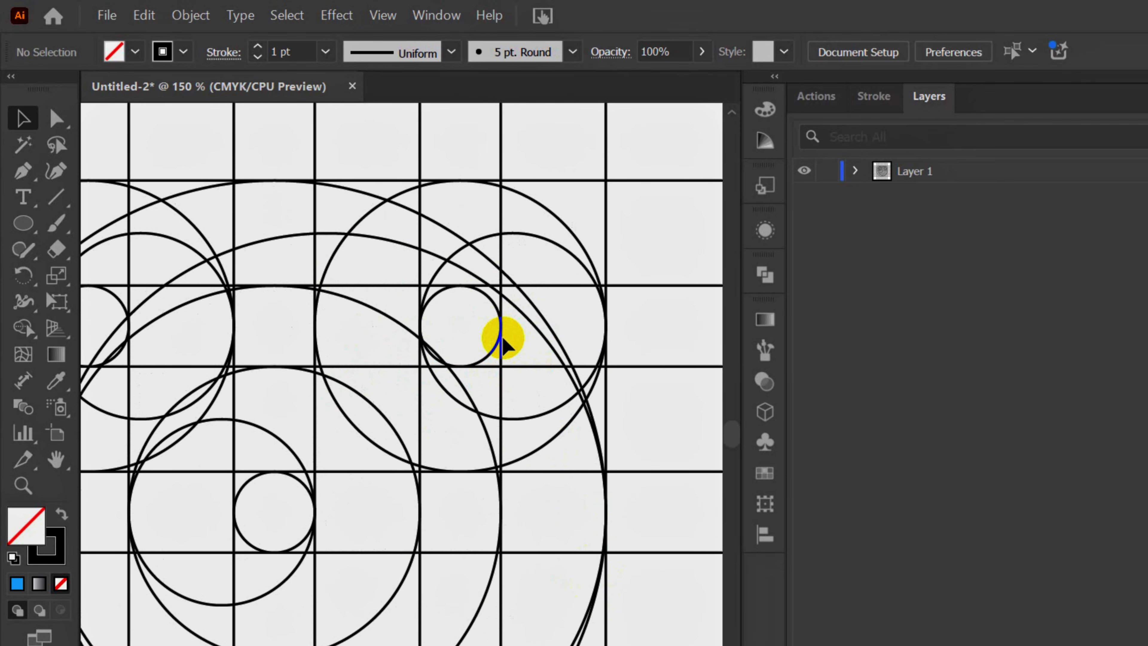
click(382, 15)
click(409, 57)
scroll(537, 324, up, 2)
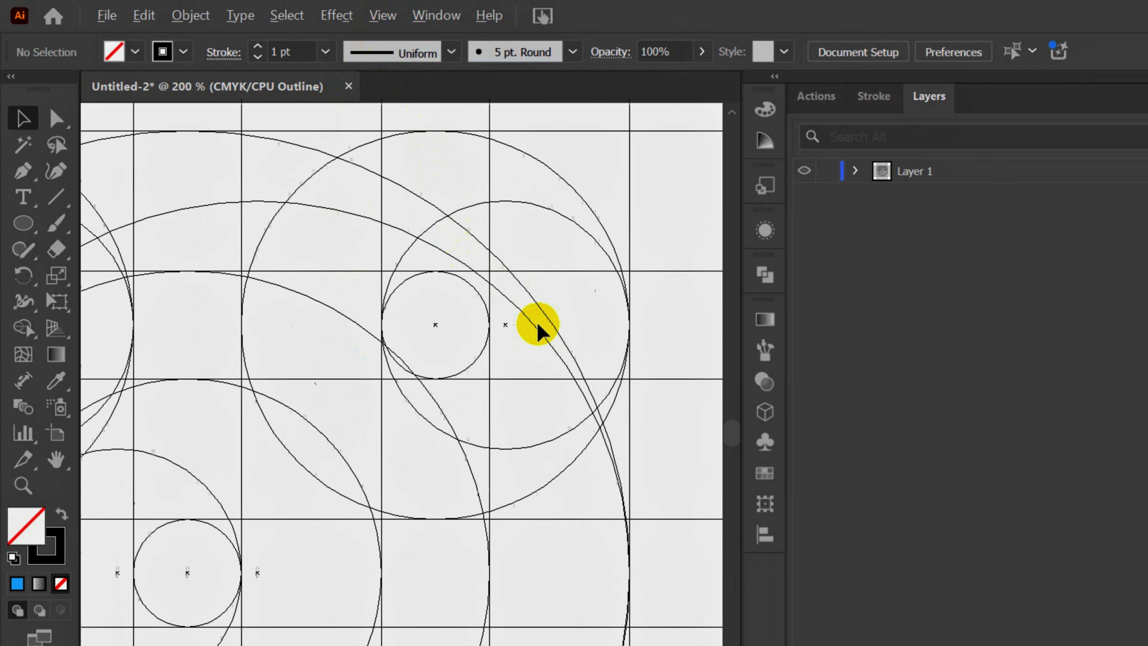
scroll(537, 320, up, 1)
drag(589, 307, 515, 336)
drag(326, 342, 490, 370)
drag(353, 376, 538, 379)
scroll(490, 329, up, 1)
scroll(348, 379, down, 6)
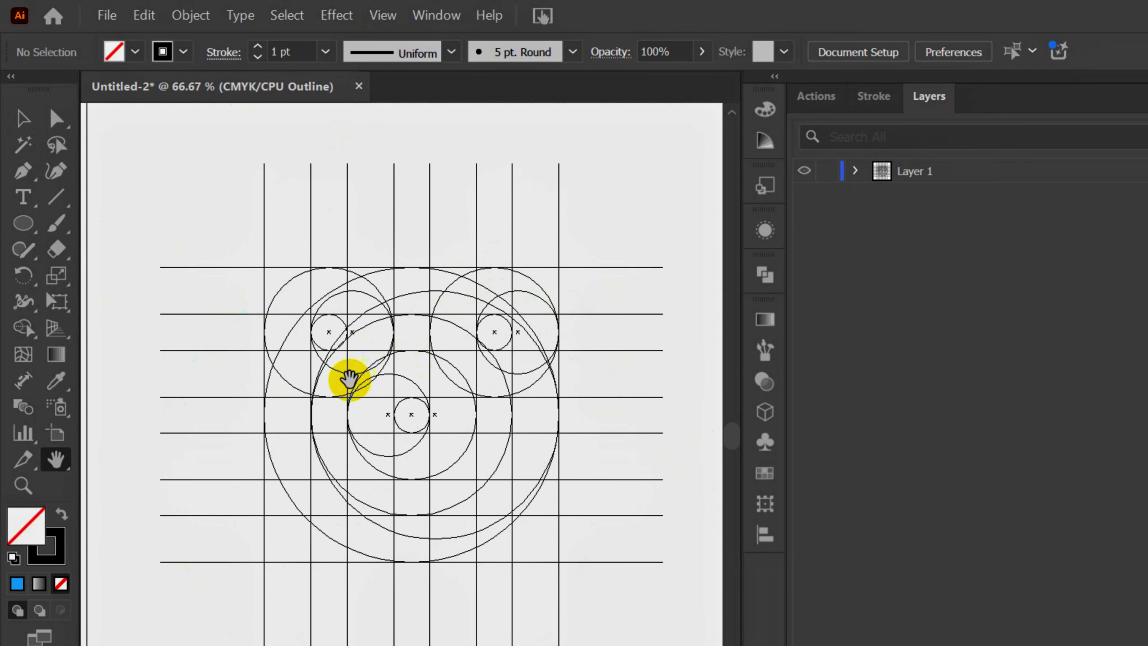
drag(419, 387, 451, 412)
scroll(422, 392, up, 1)
scroll(421, 392, down, 1)
click(389, 14)
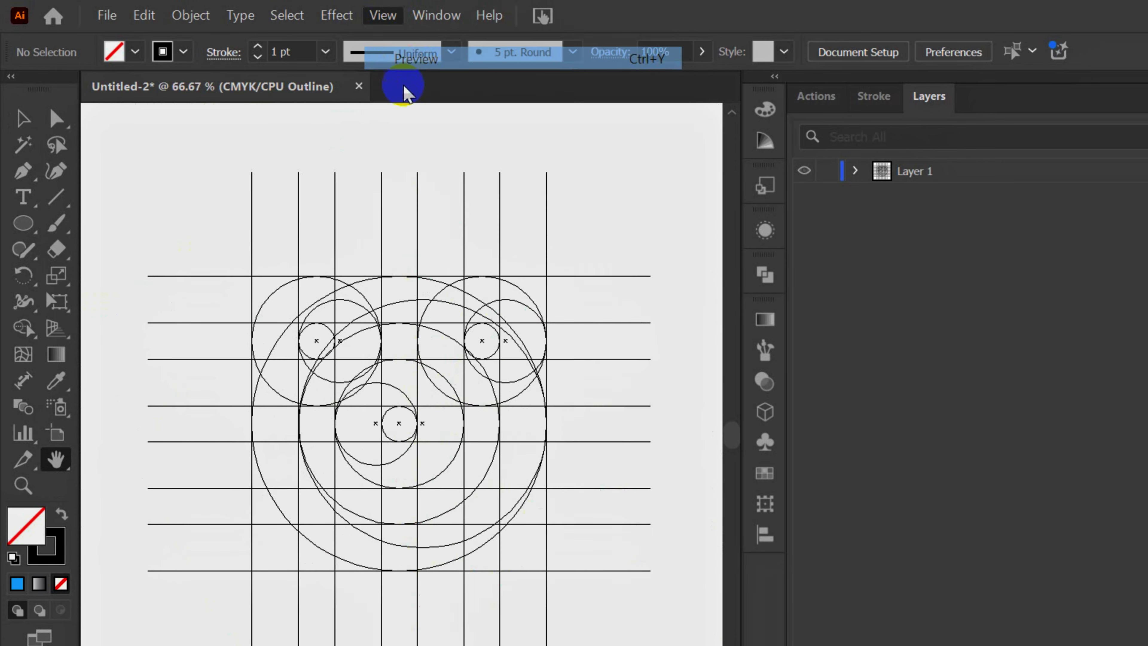
click(402, 51)
Step: Select all the circles and grid lines and activate the Shape Builder tool with a blue fill
drag(445, 515, 580, 633)
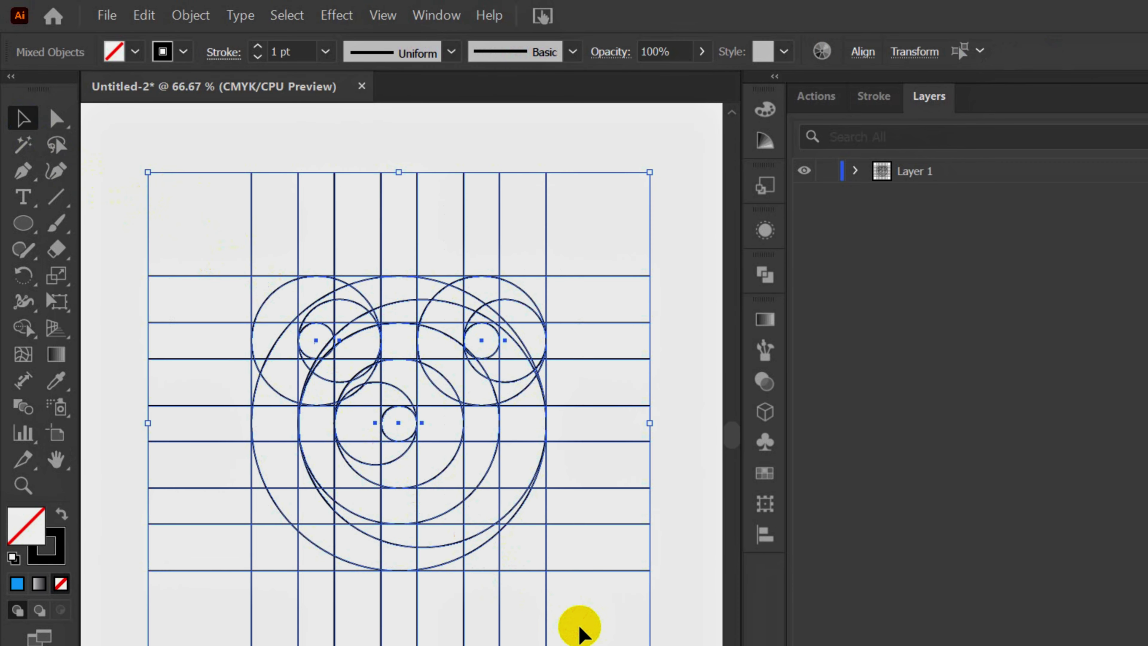
drag(22, 327, 73, 333)
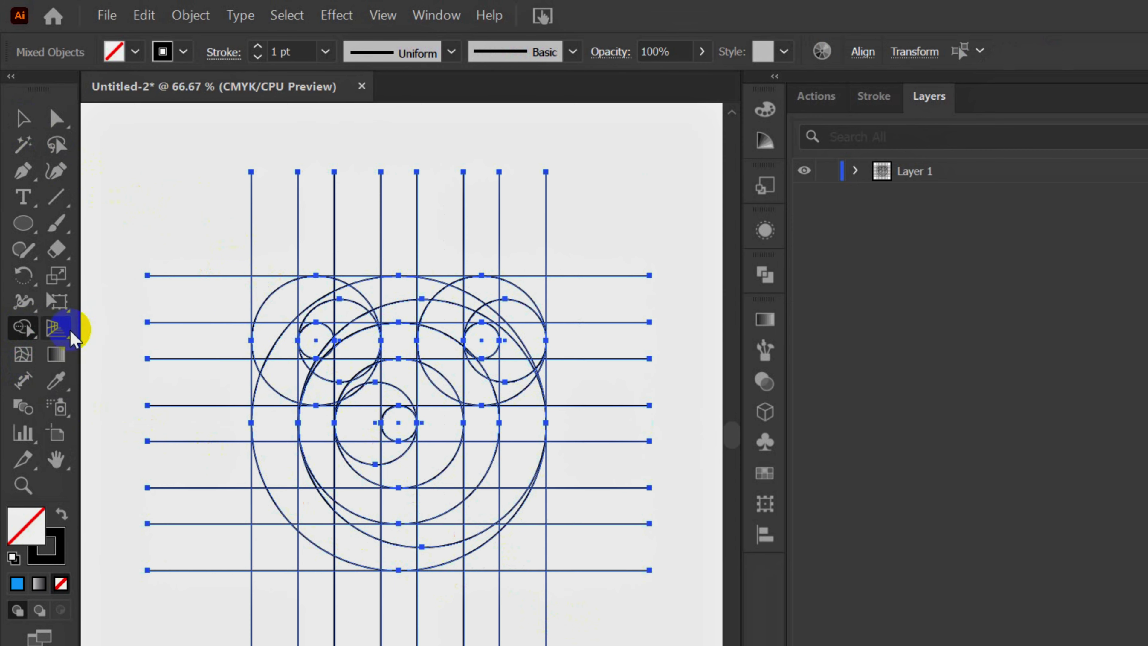
click(137, 53)
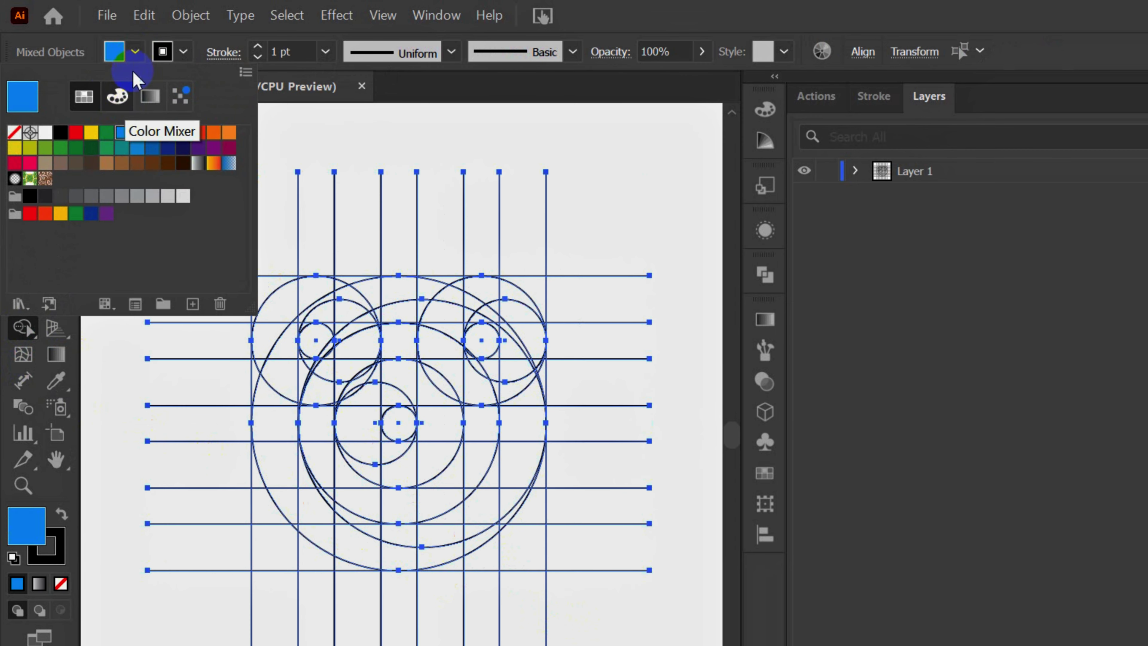
click(136, 54)
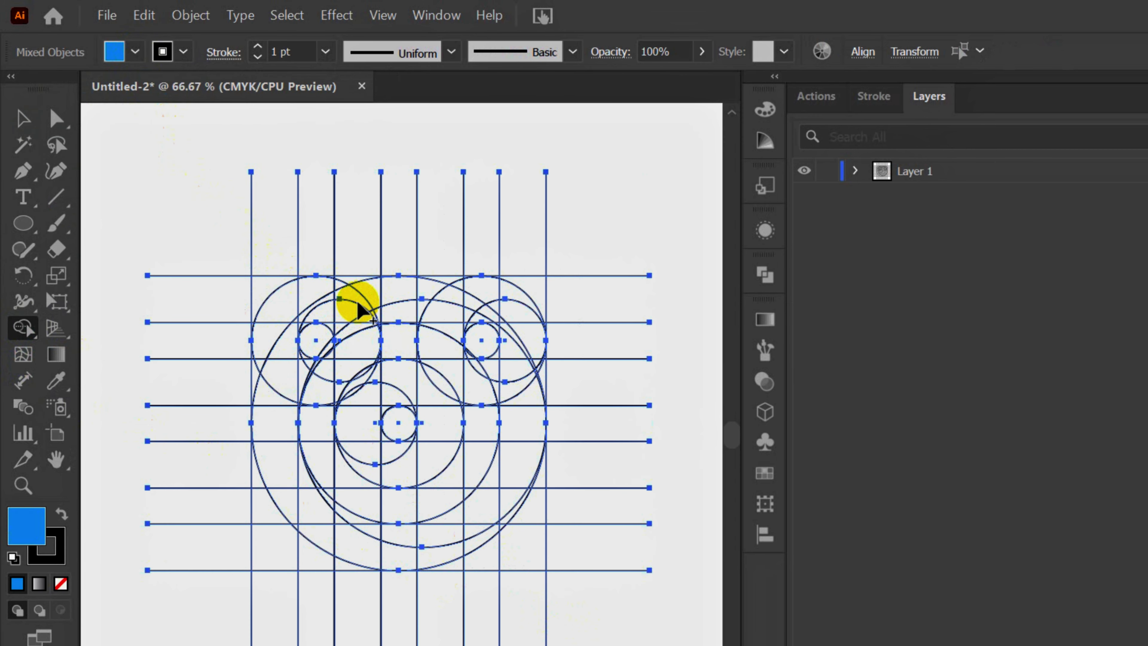
Step: Merge the regions of the upper-left hook and the left vertical band into one blue shape
scroll(357, 308, up, 2)
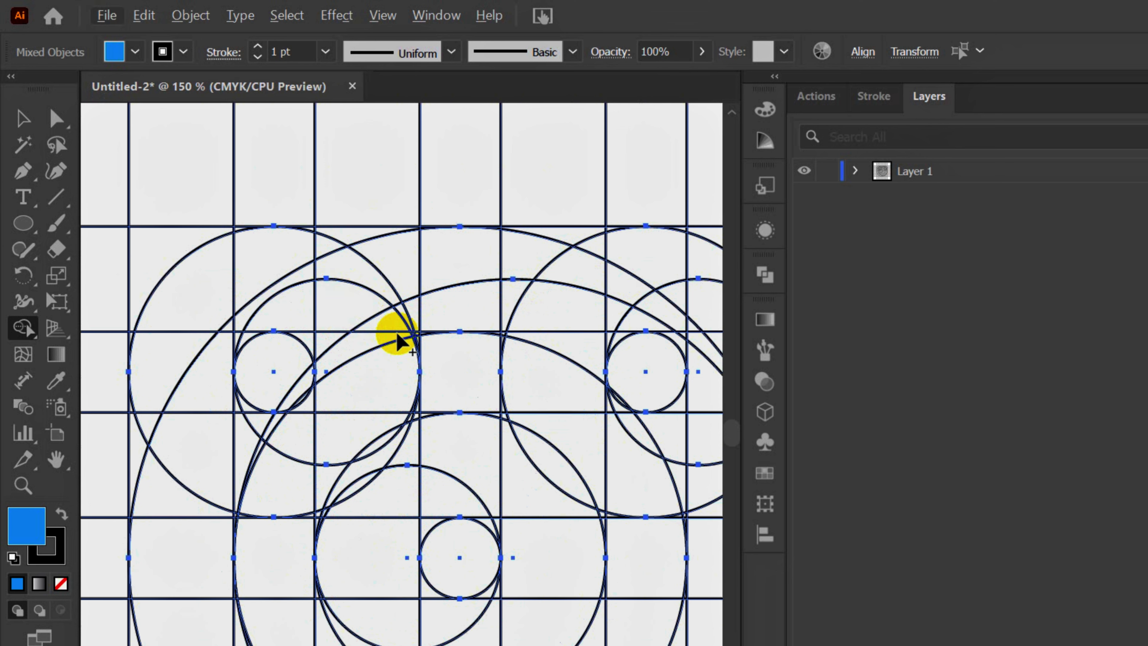
mouse_move(381, 298)
mouse_down()
mouse_move(261, 266)
mouse_move(218, 313)
mouse_move(189, 457)
mouse_move(182, 600)
mouse_up()
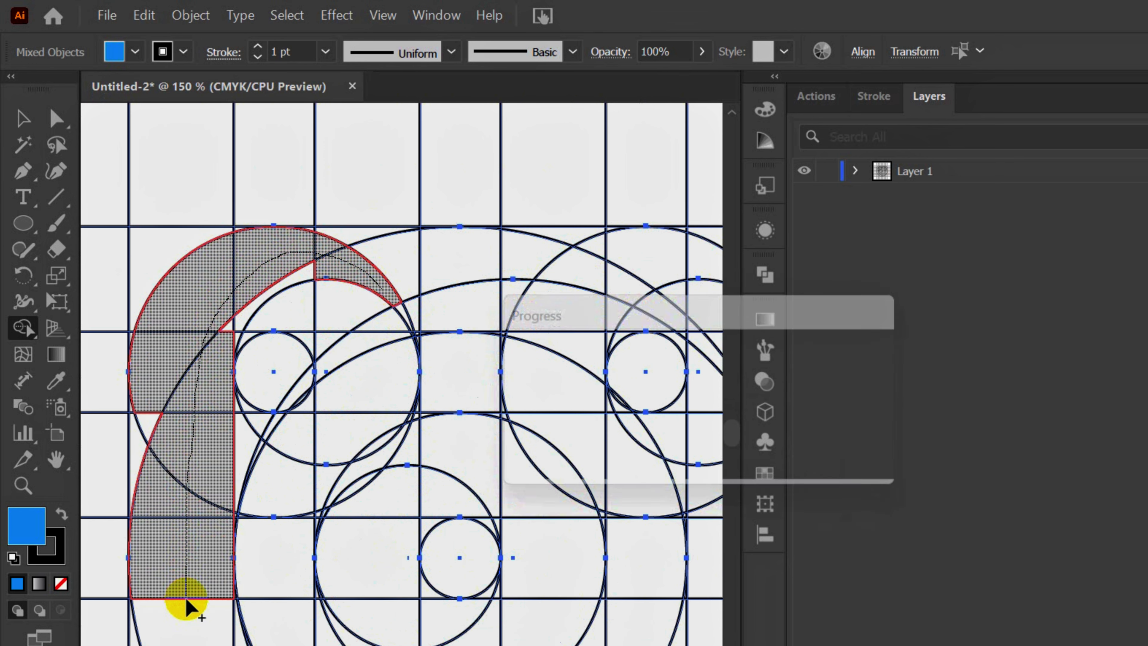
click(412, 330)
mouse_move(328, 277)
mouse_down()
mouse_move(249, 318)
mouse_move(141, 405)
mouse_move(149, 526)
mouse_move(181, 628)
mouse_up()
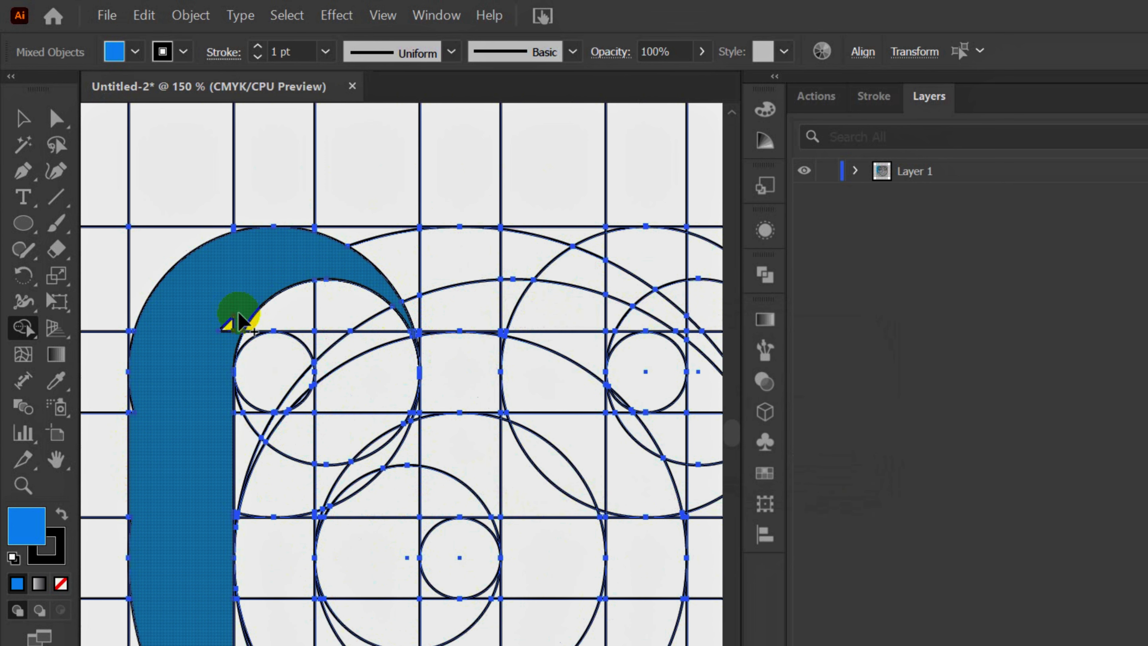
click(239, 320)
click(129, 385)
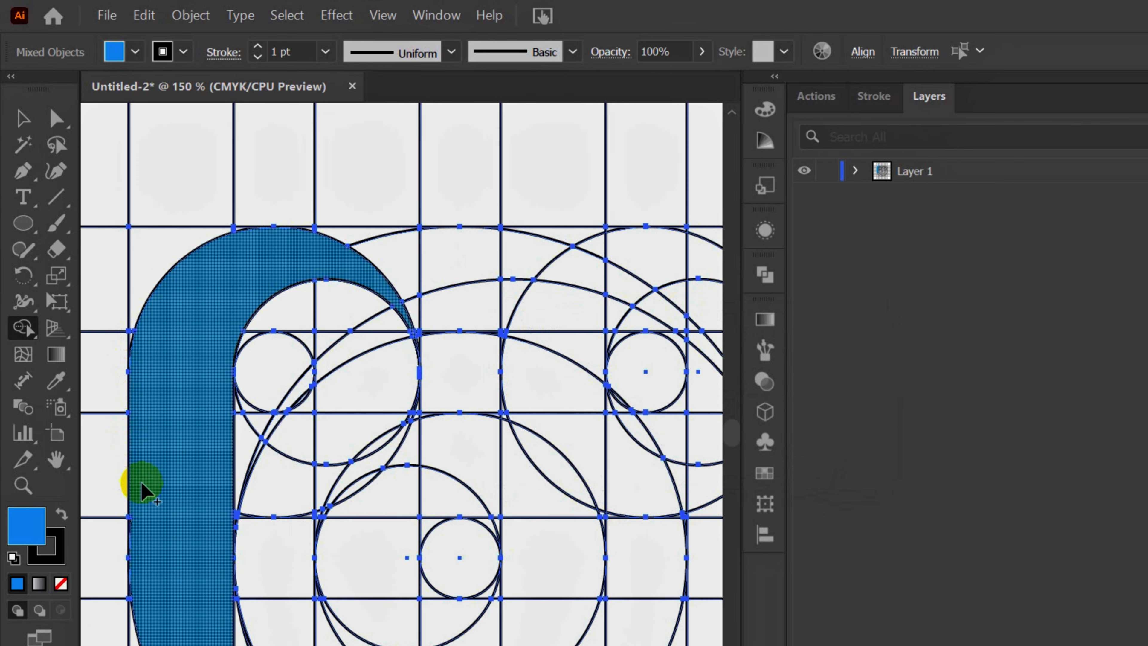
Step: Extend the merged blue shape along the bottom arc, tapering up to the eighth vertical grid line
mouse_move(138, 643)
mouse_down()
mouse_move(259, 402)
mouse_move(243, 381)
mouse_move(239, 431)
mouse_up()
key(space)
key(ctrl+z)
mouse_move(223, 338)
mouse_down()
mouse_move(193, 437)
mouse_move(200, 399)
mouse_move(264, 532)
mouse_move(243, 538)
mouse_move(431, 645)
mouse_move(585, 645)
mouse_up()
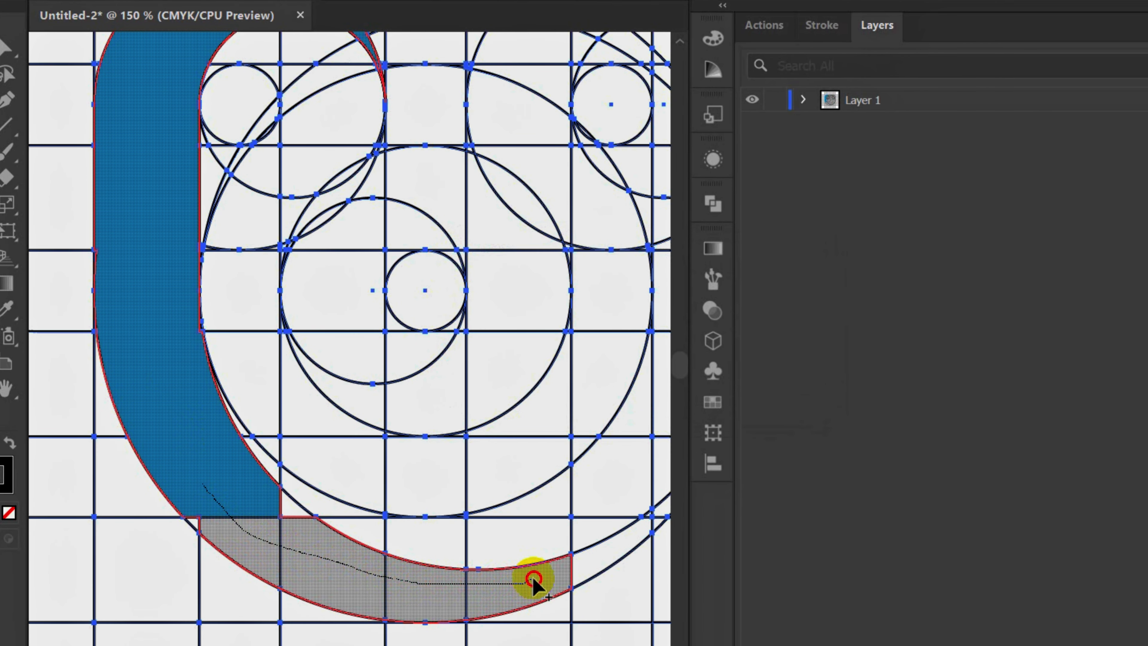
drag(533, 583, 534, 584)
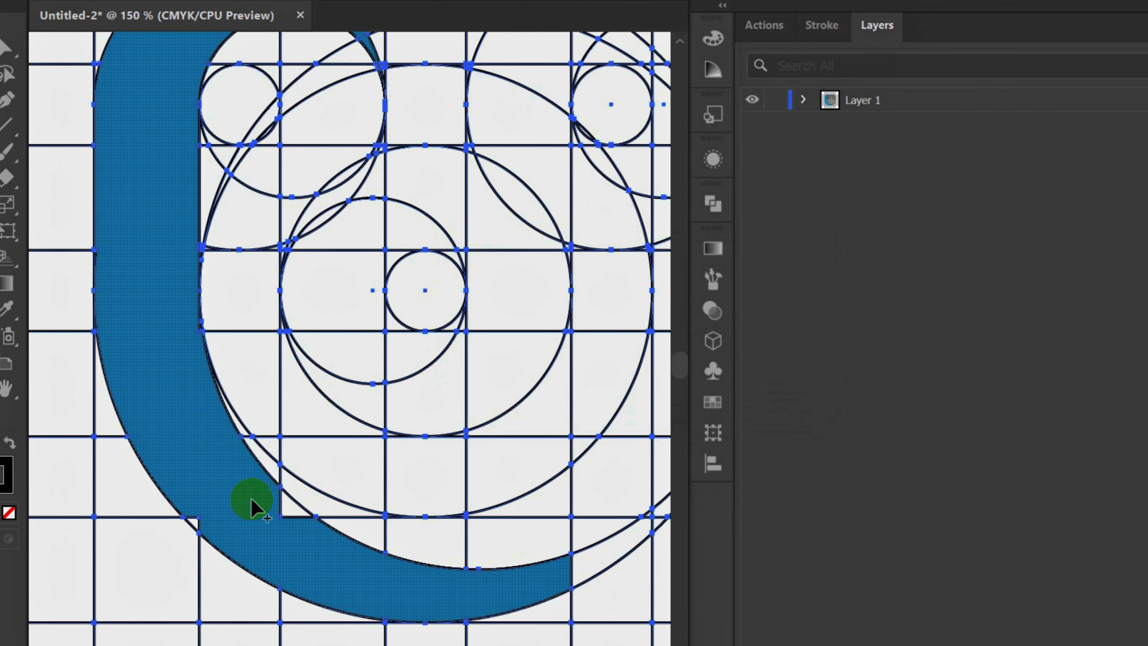
mouse_move(256, 499)
mouse_down()
mouse_move(203, 516)
mouse_move(531, 588)
mouse_move(602, 559)
mouse_move(389, 587)
mouse_move(438, 553)
mouse_move(512, 461)
mouse_up()
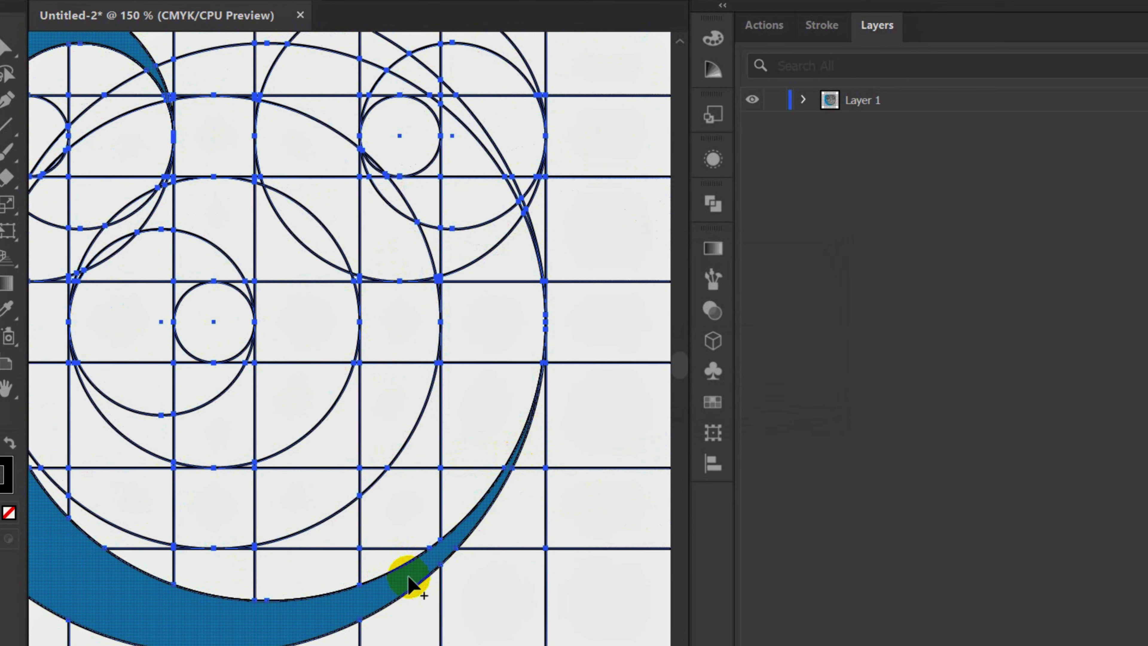
Step: Merge the leftover sliver along the inner edge of the left band, beside the second vertical grid line, into the blue shape
scroll(409, 576, up, 1)
scroll(409, 577, down, 2)
scroll(409, 577, up, 1)
drag(390, 556, 534, 471)
drag(333, 475, 499, 559)
drag(297, 302, 333, 425)
scroll(327, 468, up, 5)
drag(323, 469, 369, 427)
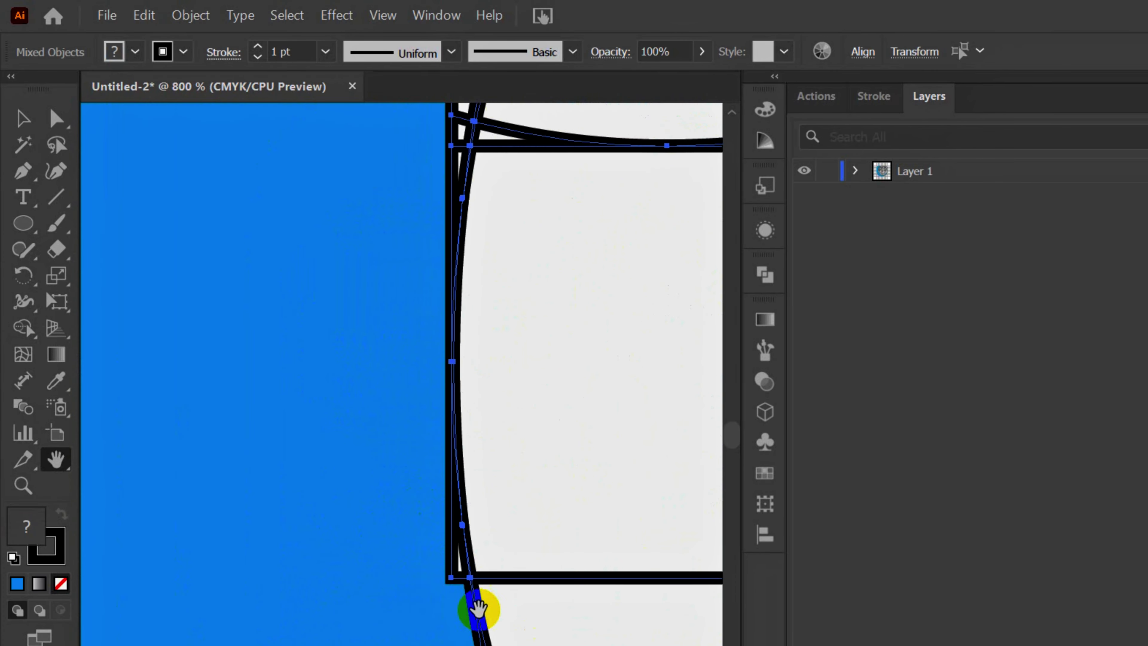
click(21, 327)
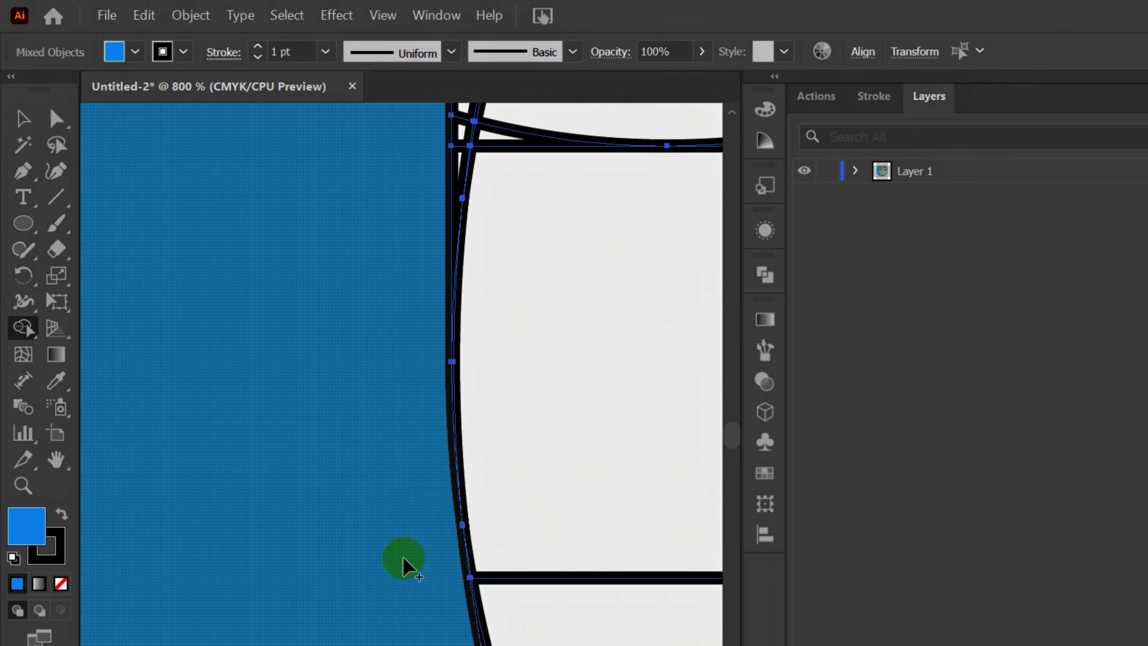
Step: Examine the edges of the merged blue shape up close for slivers left unmerged along the left band and hook
key(h)
drag(117, 422, 493, 596)
click(24, 329)
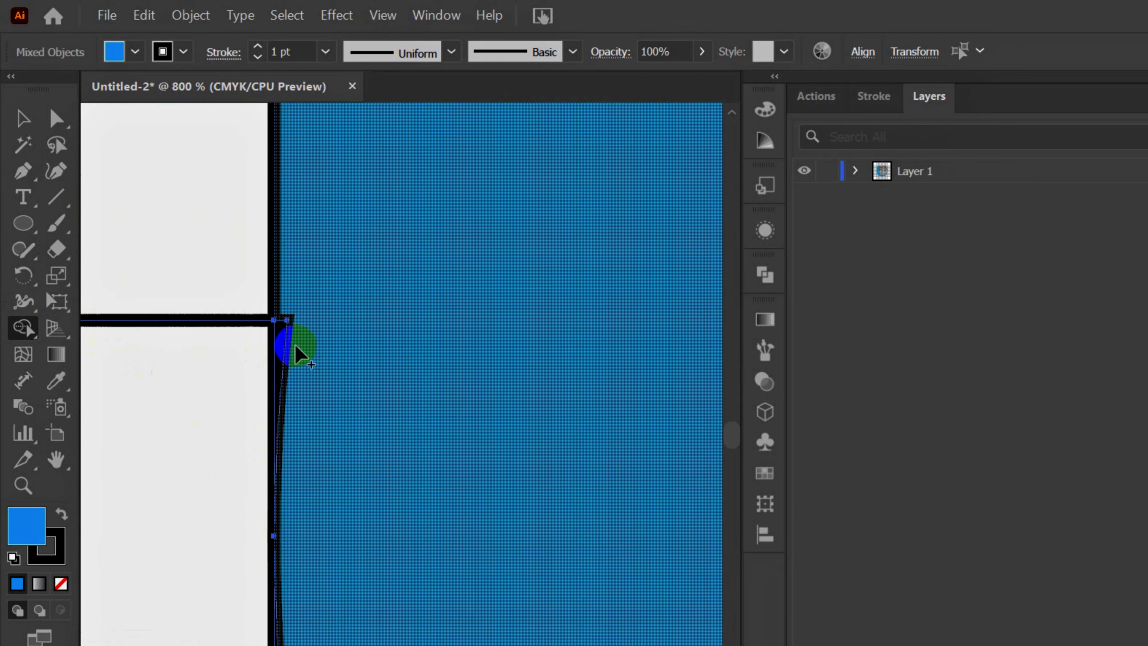
key(space)
drag(334, 521, 348, 251)
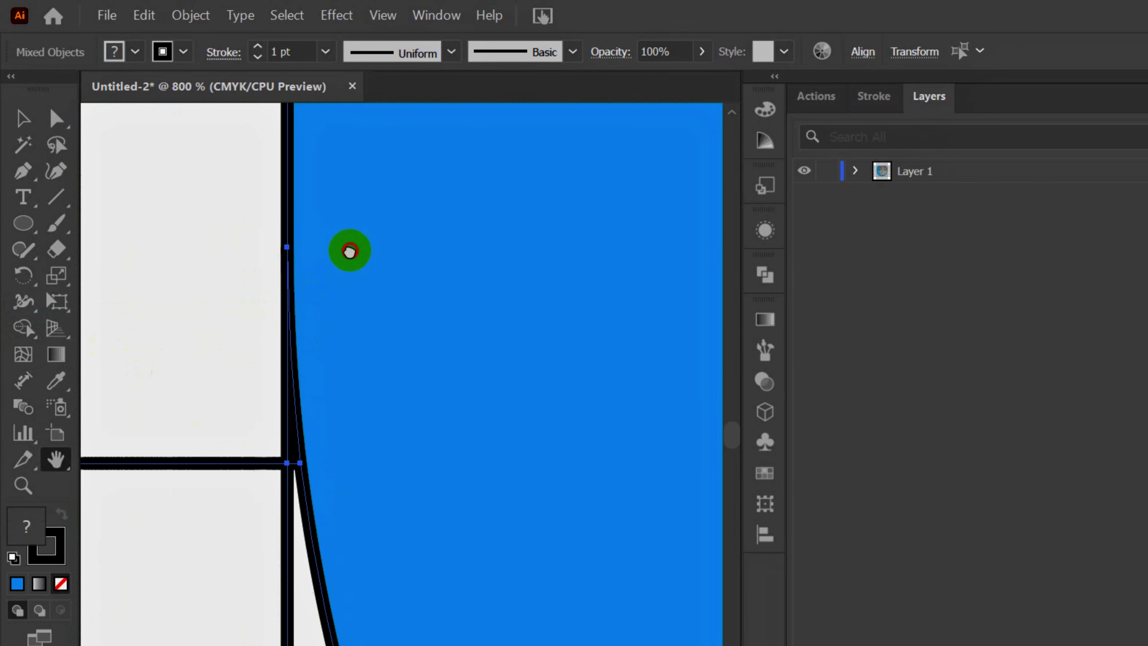
drag(479, 107, 262, 613)
drag(231, 146, 111, 193)
drag(506, 206, 403, 184)
scroll(403, 184, down, 2)
scroll(503, 315, down, 1)
scroll(525, 285, down, 1)
drag(484, 399, 417, 300)
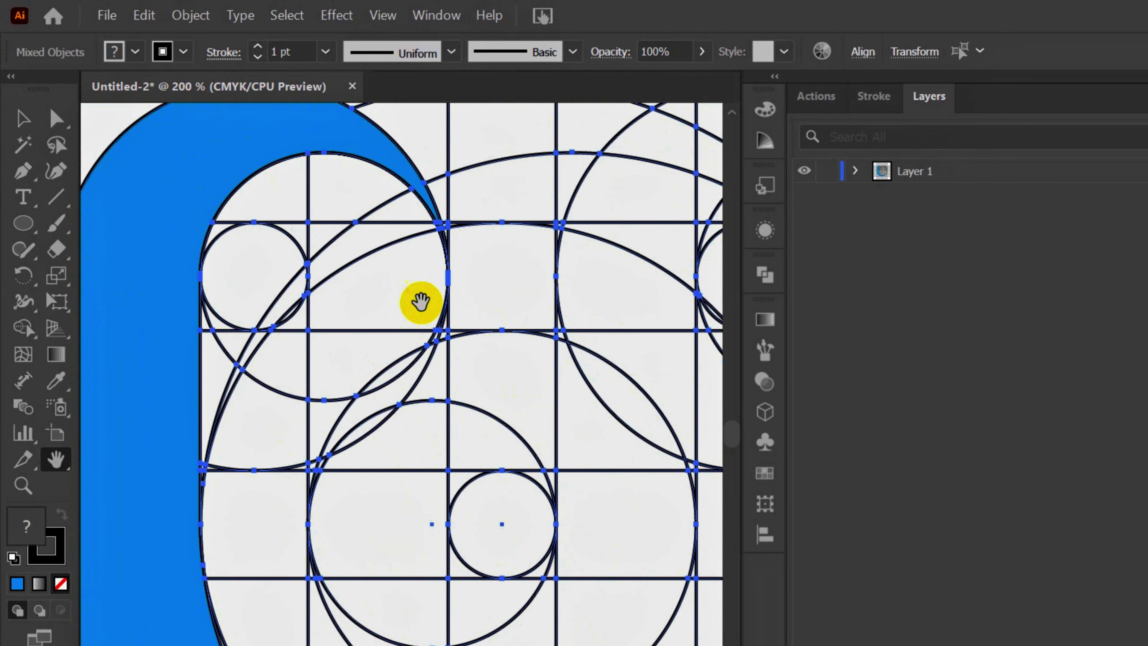
scroll(422, 303, down, 1)
scroll(526, 444, down, 2)
Step: Merge the regions of the upper-right hook and the band between the fifth and sixth vertical grid lines into a second blue shape
click(25, 326)
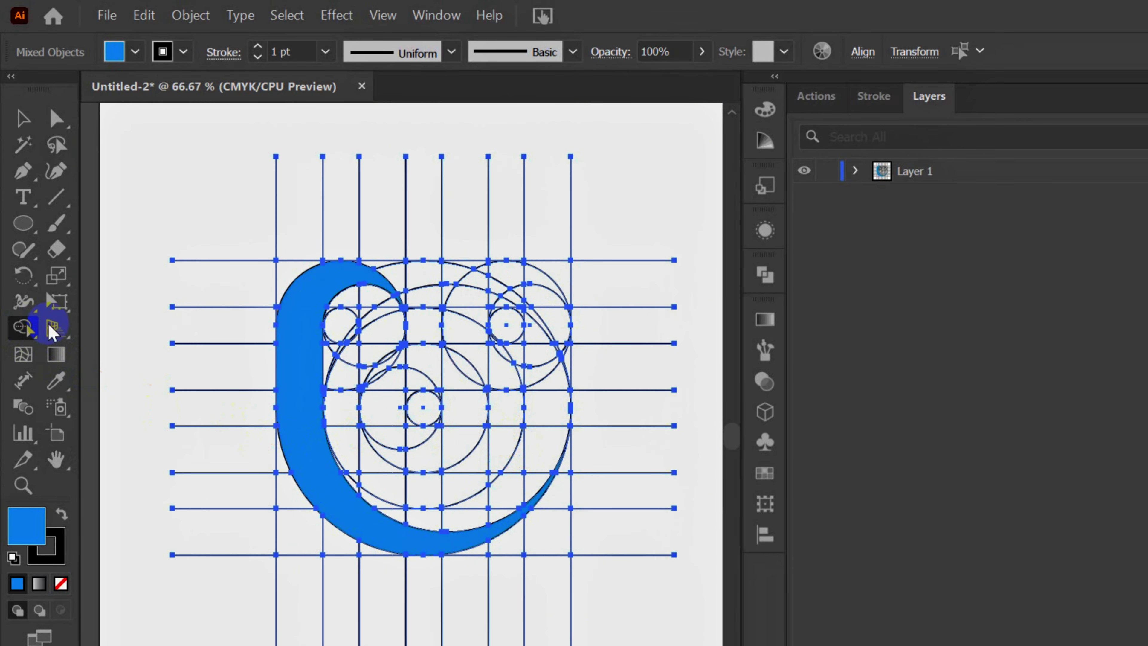
mouse_move(545, 296)
mouse_down()
mouse_move(530, 276)
mouse_move(483, 277)
mouse_move(463, 303)
mouse_move(445, 435)
mouse_move(418, 462)
mouse_move(498, 283)
mouse_up()
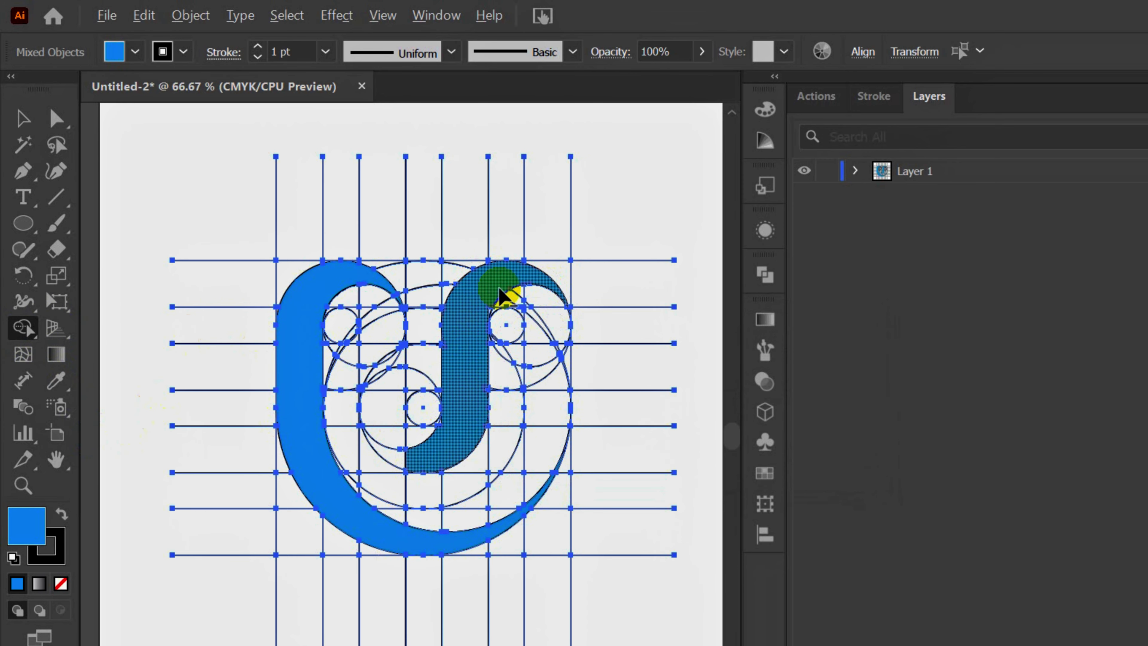
scroll(499, 288, up, 3)
drag(478, 329, 447, 374)
drag(355, 397, 365, 481)
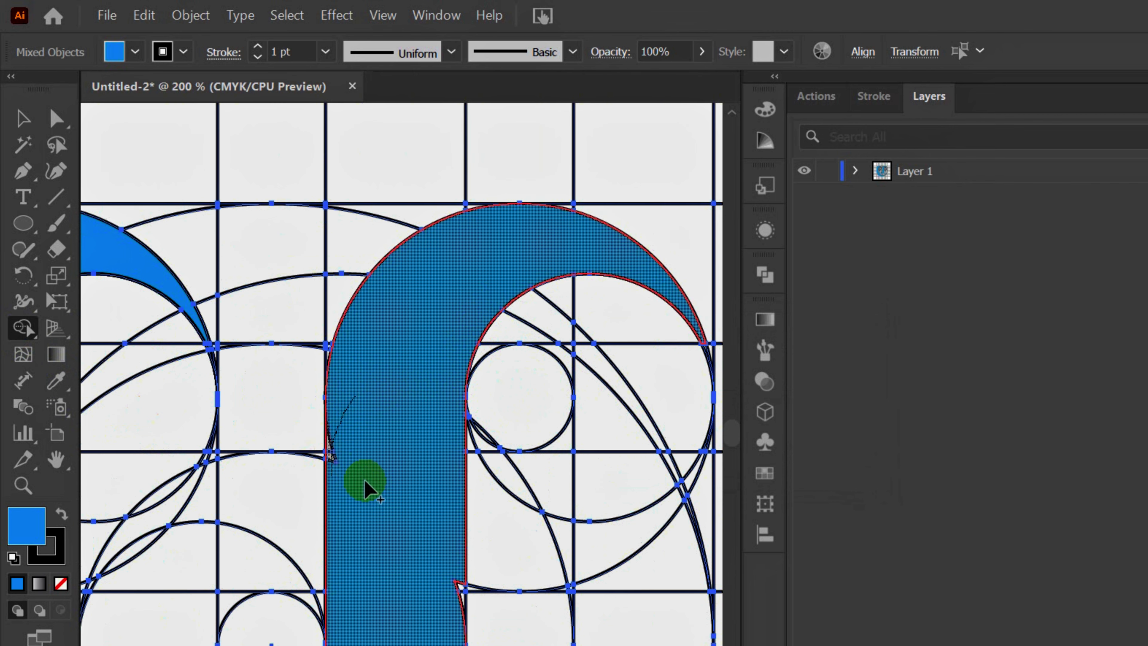
drag(678, 298, 706, 355)
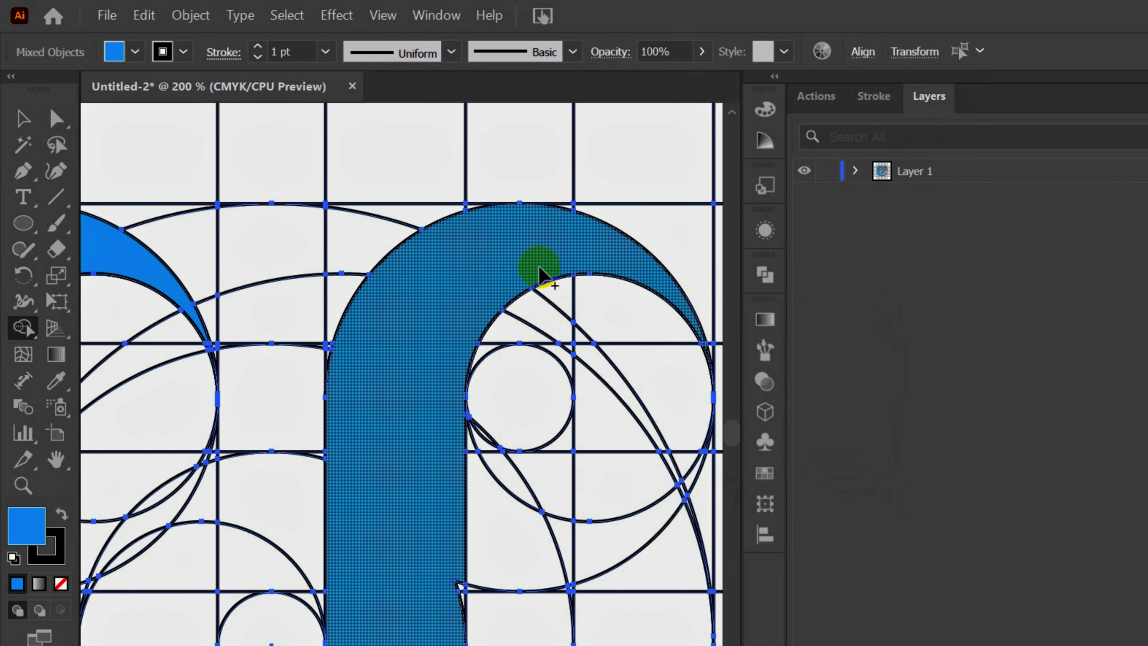
mouse_move(540, 272)
mouse_down()
mouse_move(461, 533)
mouse_move(462, 585)
mouse_up()
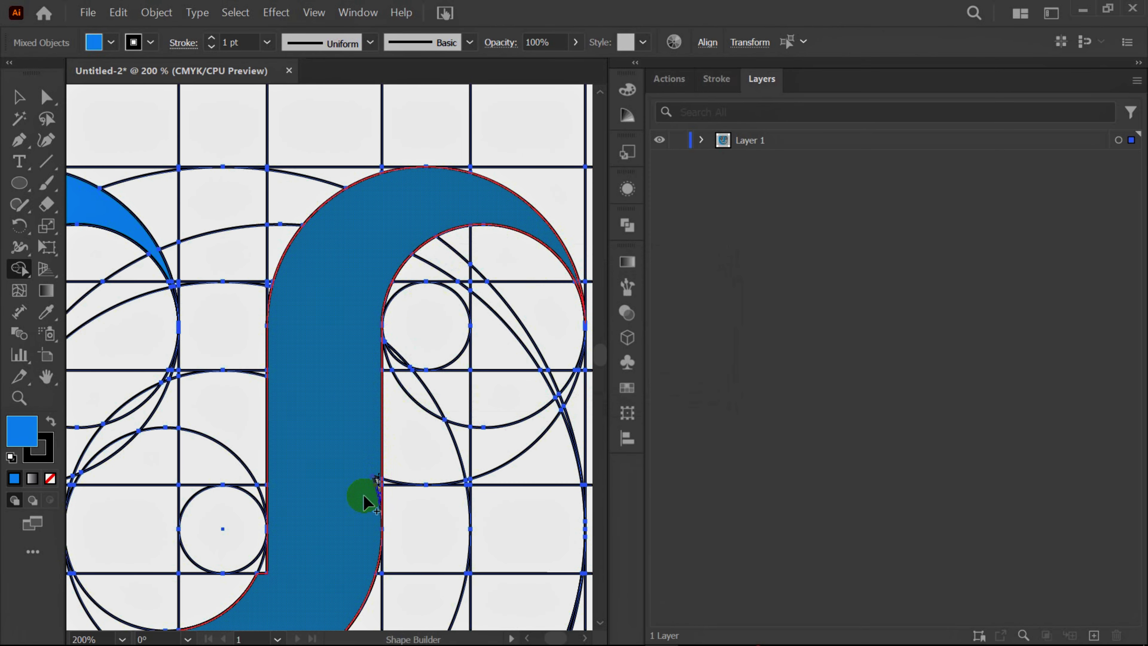
Step: Extend the second blue shape's lower end leftward into a tapered tail beneath the medium inner circle, reaching the third vertical grid line
mouse_move(364, 502)
mouse_down()
mouse_move(262, 577)
mouse_move(480, 355)
mouse_up()
key(space)
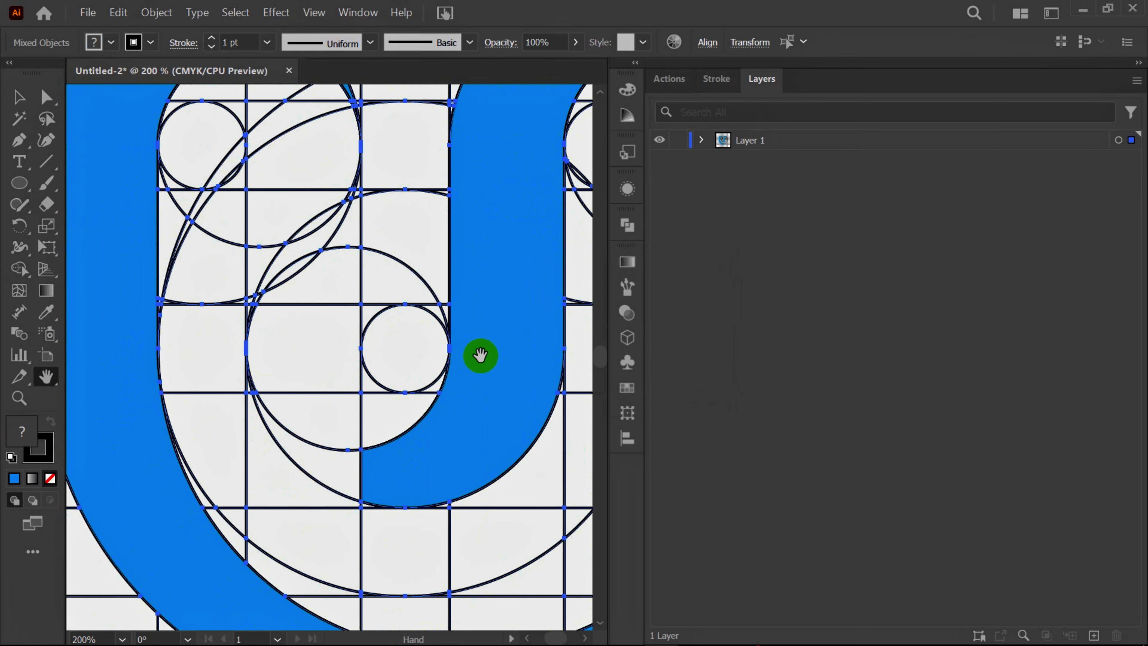
mouse_move(333, 476)
mouse_down()
mouse_move(254, 398)
mouse_move(264, 425)
mouse_up()
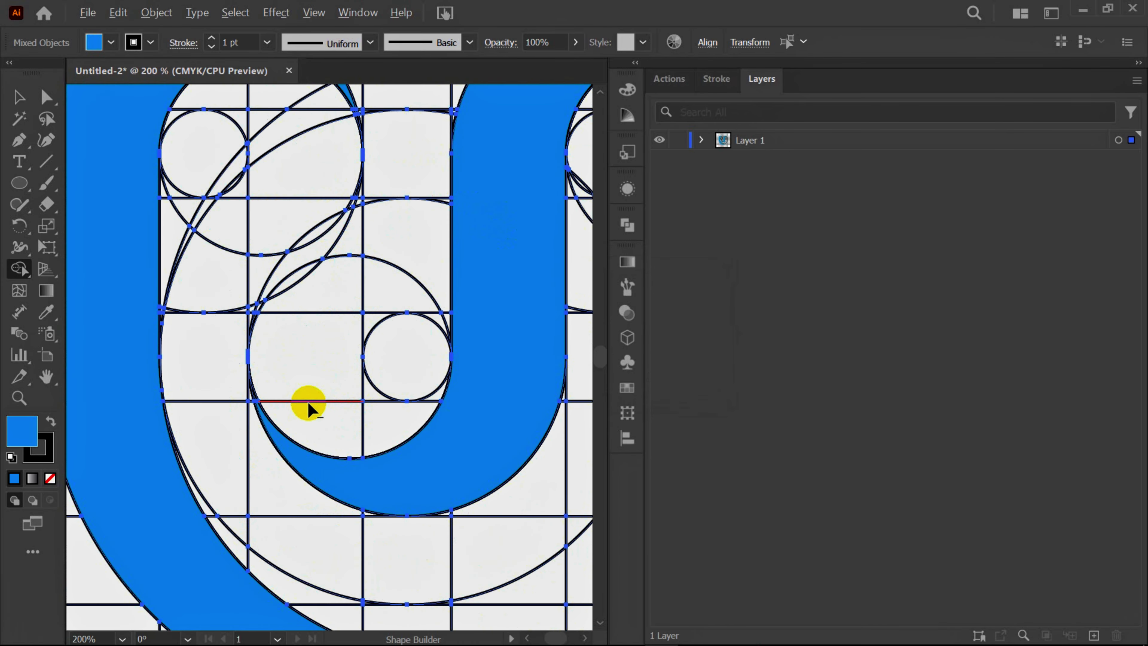
Step: Set the fill to light grey and merge the crescent inside the bottom arc, continuing up between the seventh and eighth vertical grid lines
scroll(309, 408, down, 2)
click(110, 42)
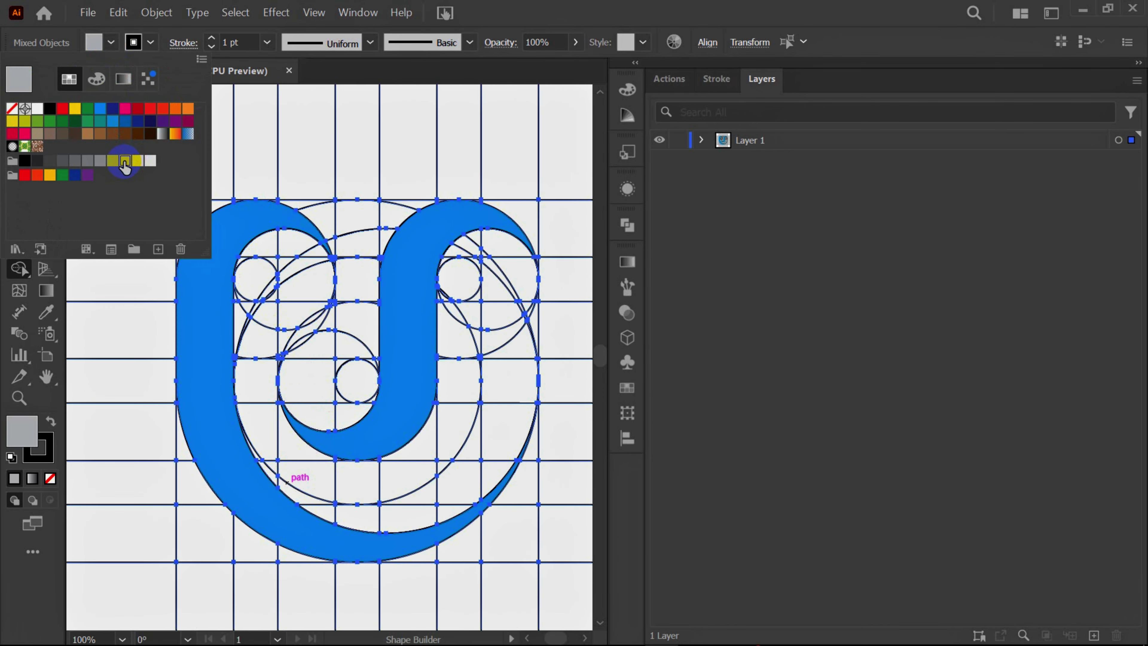
click(112, 46)
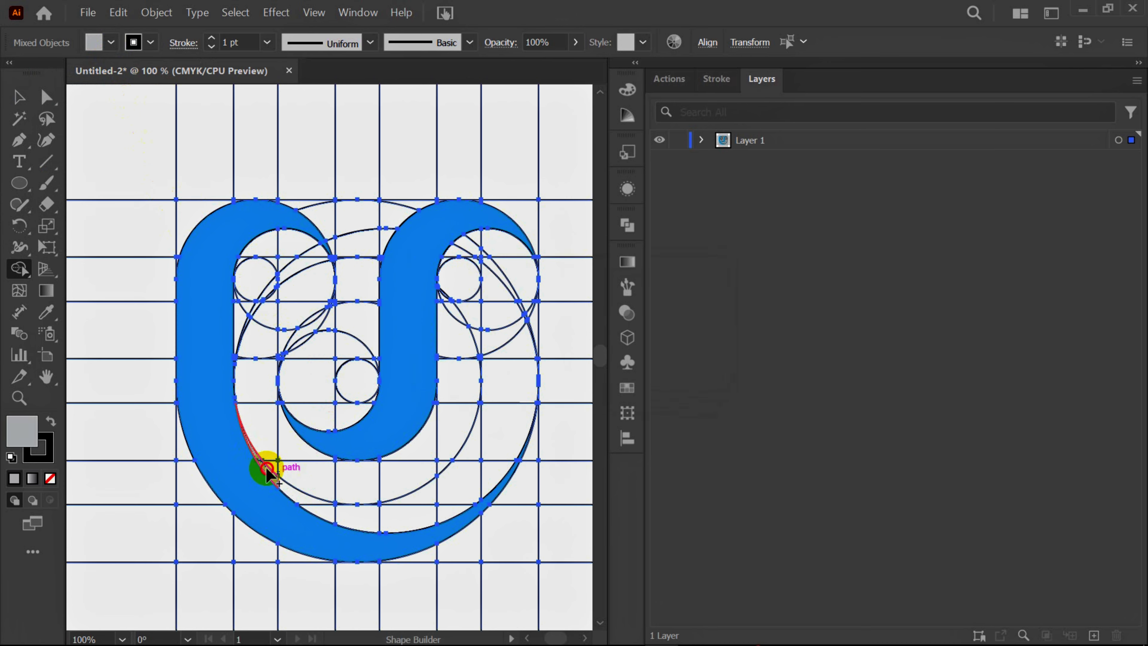
mouse_move(267, 470)
mouse_down()
mouse_move(289, 493)
mouse_move(360, 516)
mouse_move(425, 503)
mouse_move(489, 451)
mouse_move(503, 384)
mouse_move(446, 505)
mouse_move(354, 518)
mouse_up()
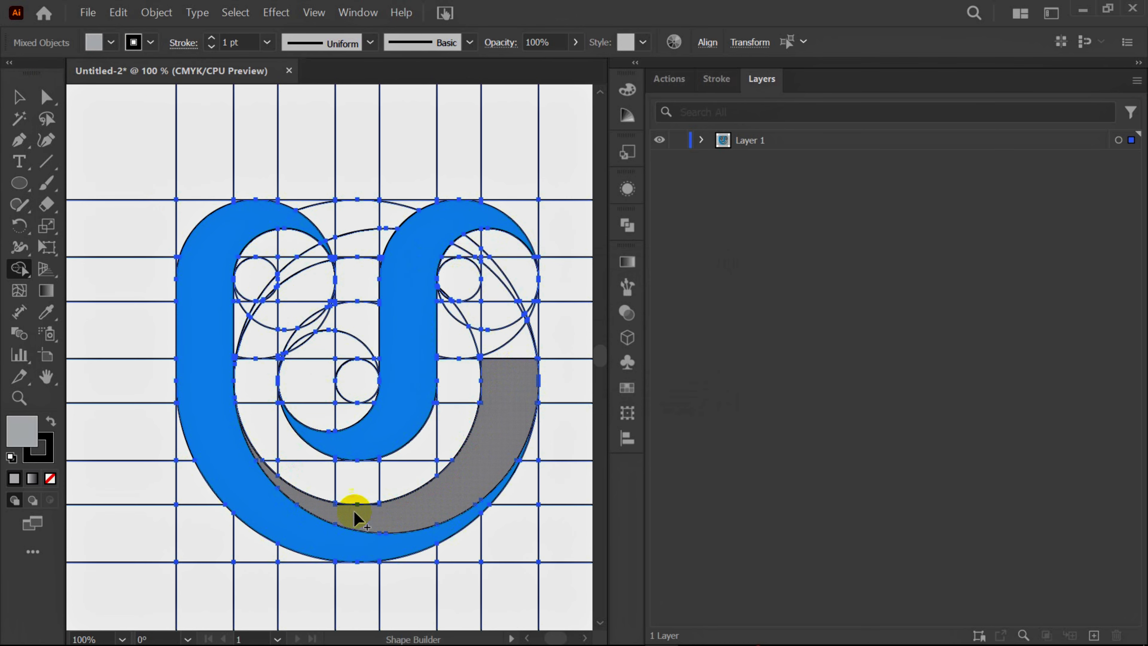
Step: Merge the thin slivers along the grey crescent's upper edge, between the fourth and fifth vertical grid lines, into the grey shape
scroll(349, 522, up, 1)
scroll(348, 522, down, 1)
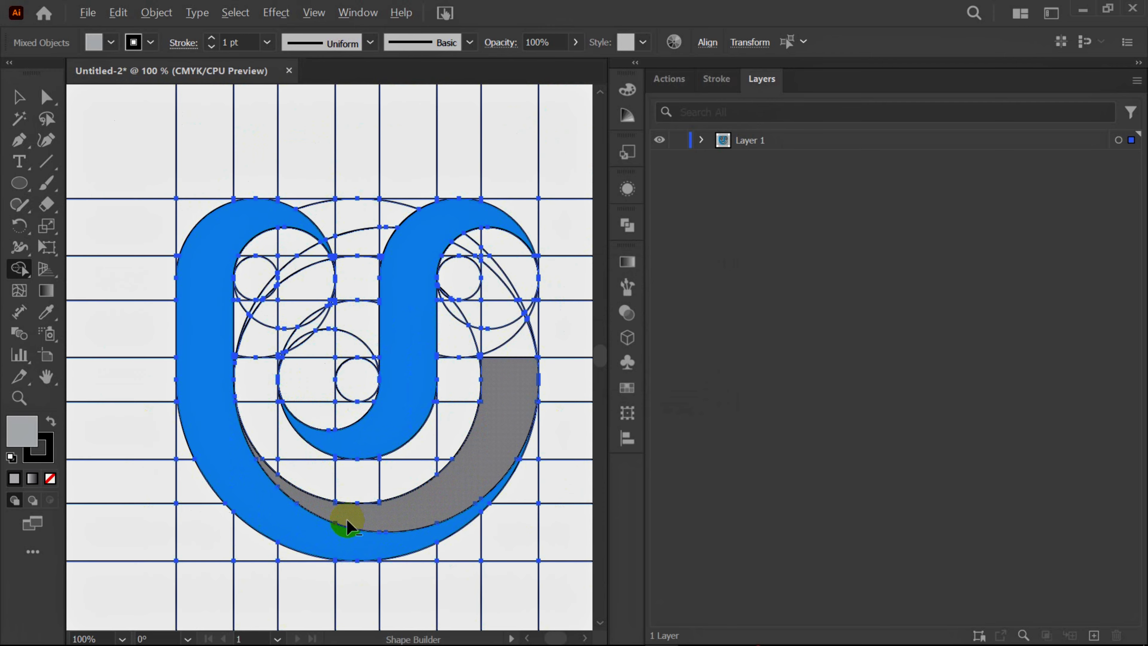
scroll(349, 522, up, 5)
drag(547, 415, 488, 420)
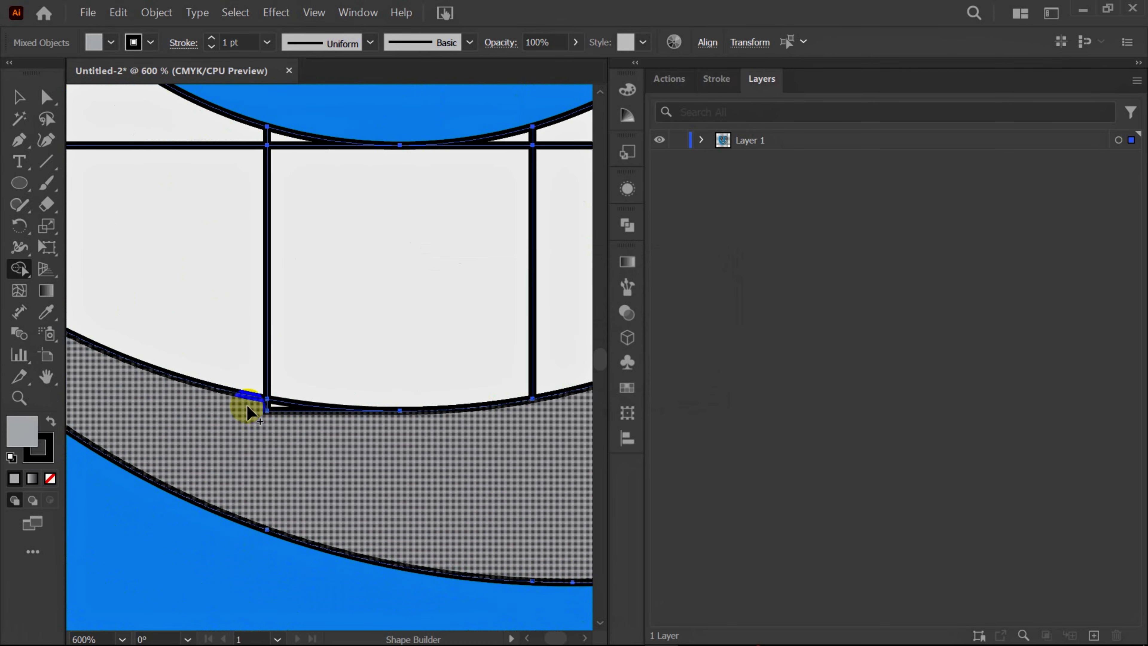
mouse_move(249, 407)
mouse_down()
mouse_move(276, 411)
mouse_move(301, 474)
mouse_up()
scroll(299, 476, down, 3)
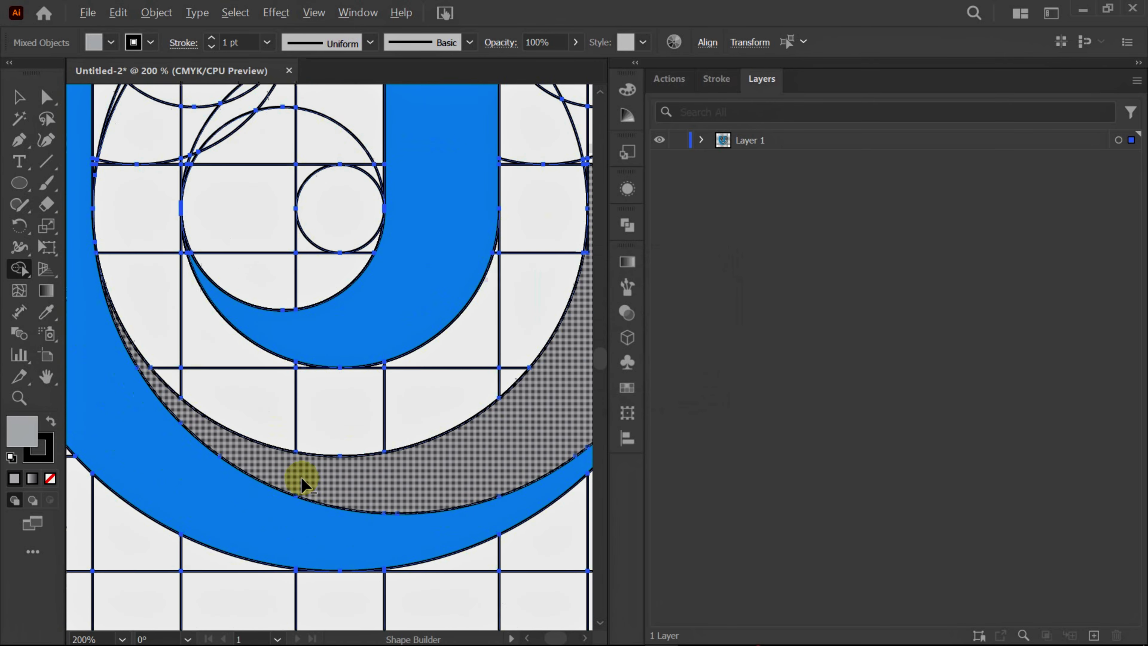
Step: Extend the grey shape up the right side and under the upper-right blue hook, curving over the small circle
scroll(298, 482, down, 1)
mouse_move(349, 478)
mouse_down()
mouse_move(474, 351)
mouse_move(477, 226)
mouse_up()
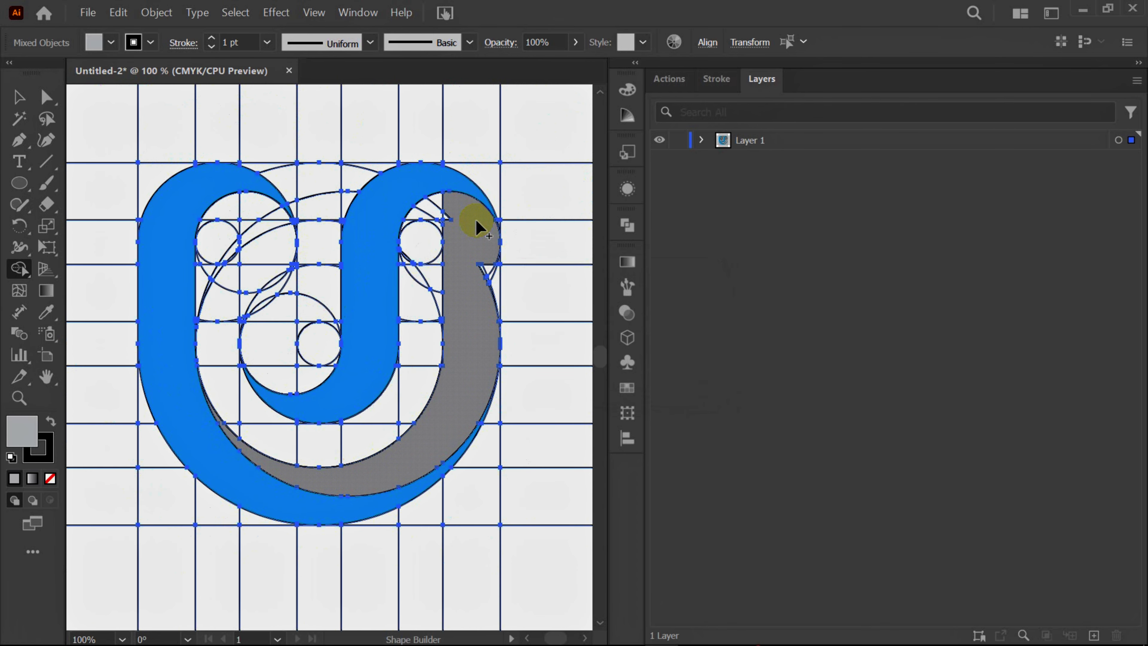
scroll(487, 277, up, 1)
scroll(487, 283, up, 1)
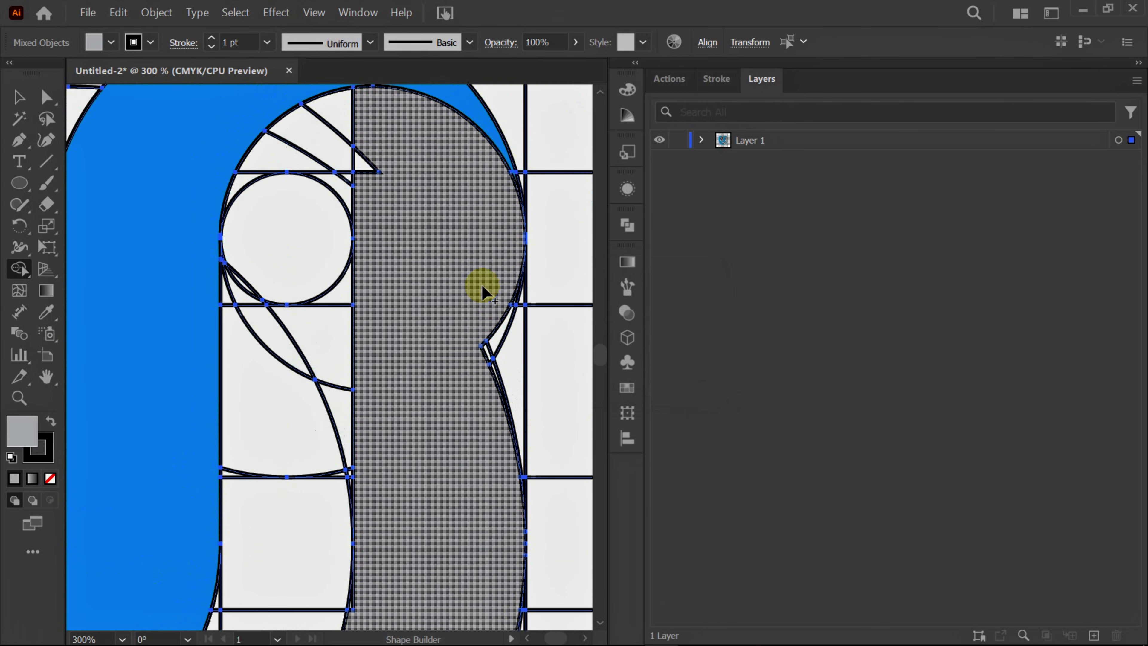
mouse_move(426, 213)
mouse_down()
mouse_move(377, 172)
mouse_move(284, 169)
mouse_up()
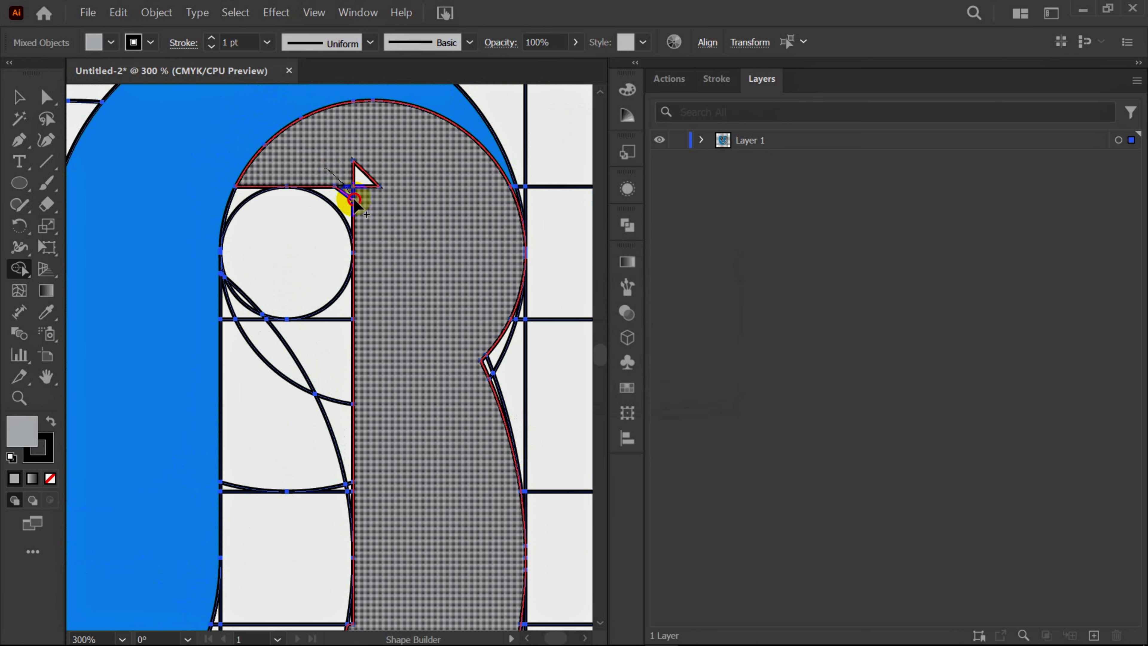
click(356, 179)
click(269, 171)
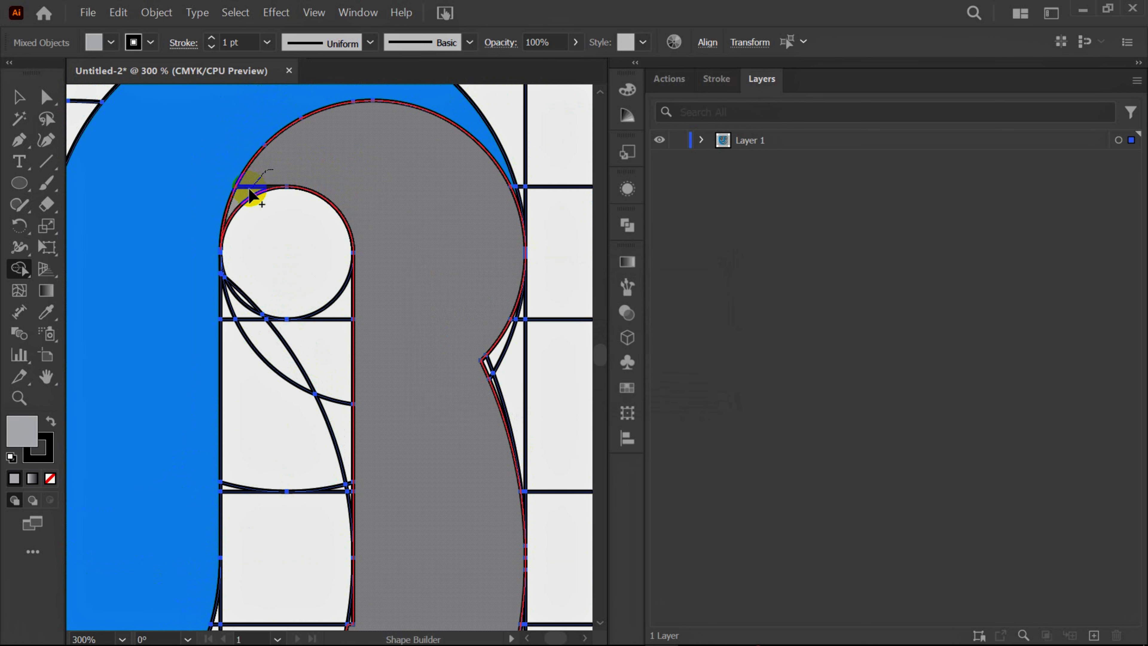
Step: Merge the leftover regions along the grey shape's outer right edge and at its hook tip beside the small circle
mouse_move(495, 273)
mouse_down()
mouse_move(491, 407)
mouse_move(487, 367)
mouse_up()
drag(513, 313, 520, 314)
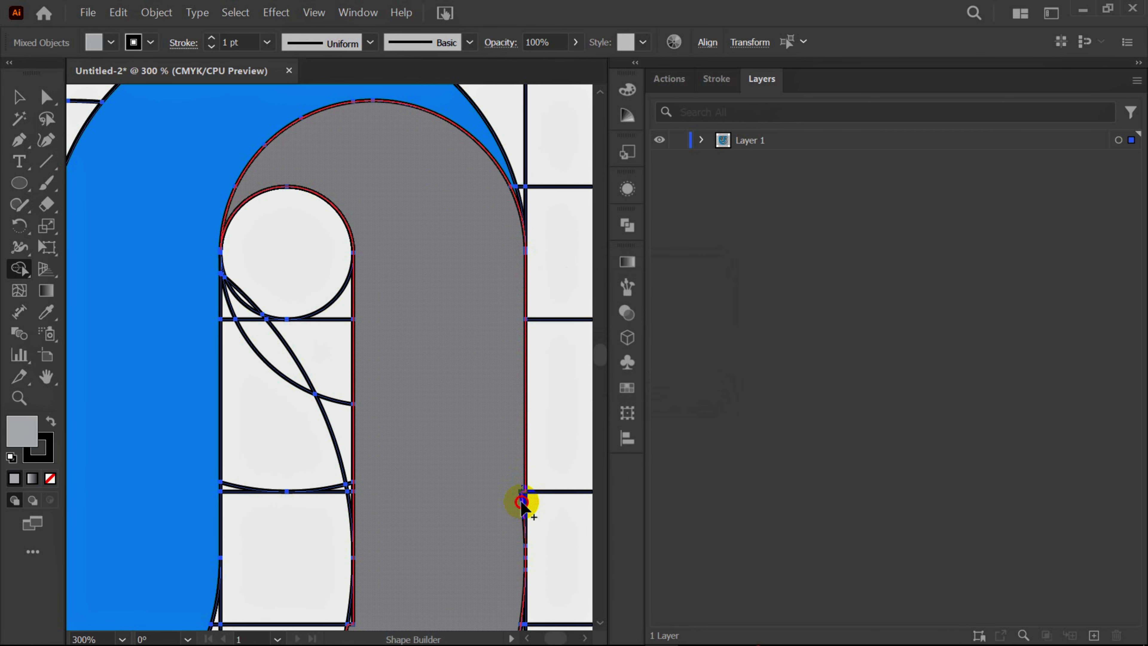
scroll(495, 457, down, 3)
drag(371, 472, 351, 545)
scroll(384, 530, up, 2)
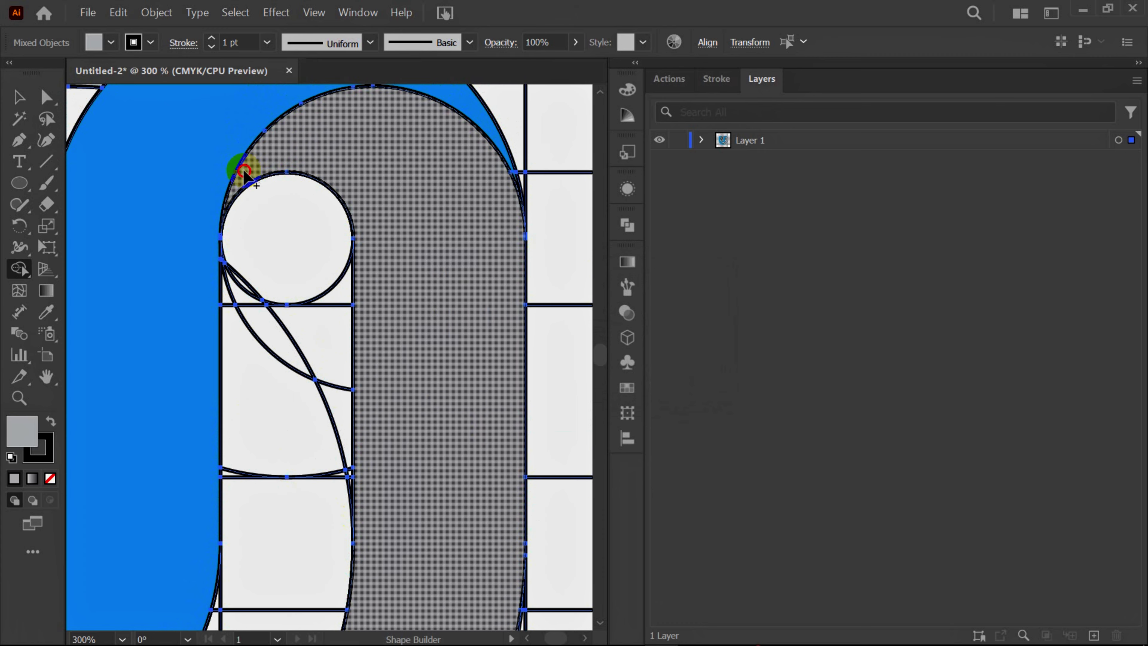
mouse_move(415, 260)
mouse_down()
mouse_move(248, 218)
mouse_move(230, 195)
mouse_up()
Step: Merge the regions under the upper-left hook and down between the third and fourth vertical grid lines into a second grey shape
scroll(436, 247, down, 2)
key(space)
drag(282, 278, 409, 270)
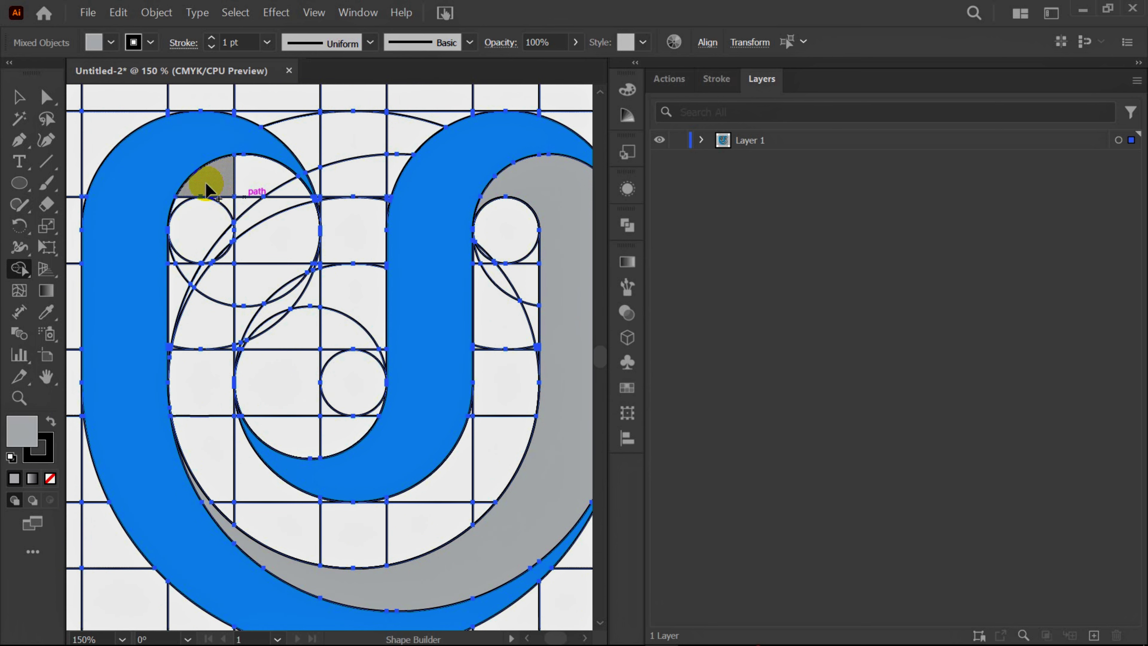
mouse_move(206, 185)
mouse_down()
mouse_move(264, 223)
mouse_move(269, 367)
mouse_move(330, 431)
mouse_move(264, 364)
mouse_up()
drag(261, 290, 238, 354)
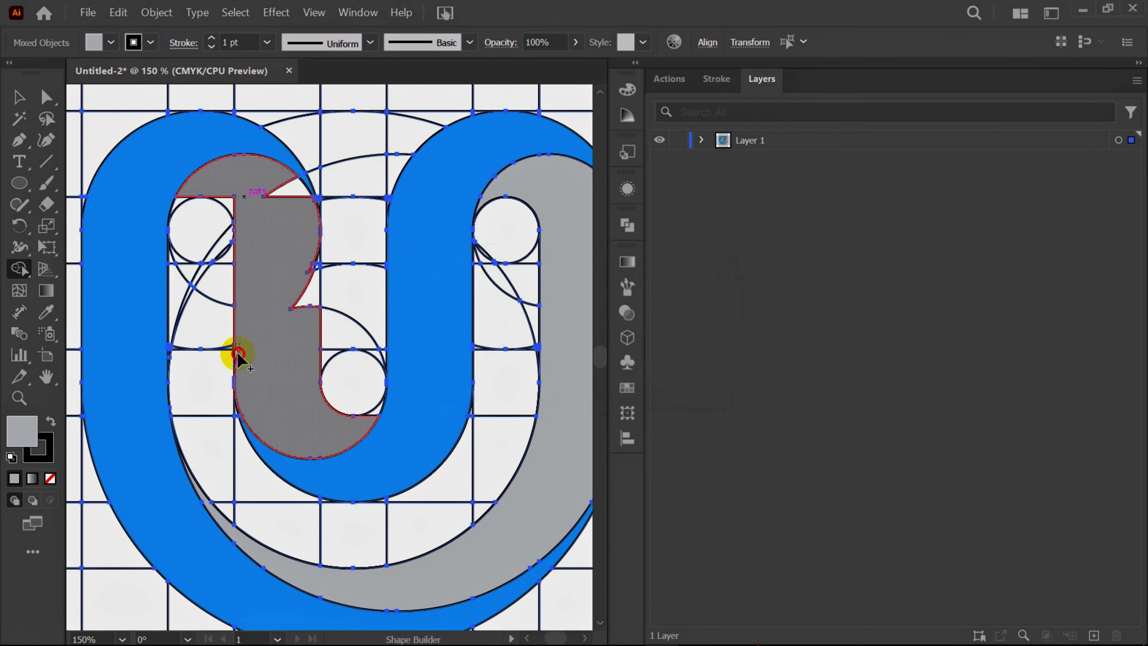
Step: Merge the remaining notches along the second grey shape's right edge and its hook tip over the upper-left small circle
drag(315, 256, 287, 272)
mouse_move(272, 206)
mouse_down()
mouse_move(284, 186)
mouse_move(312, 272)
mouse_move(318, 261)
mouse_up()
mouse_move(245, 198)
mouse_down()
mouse_move(203, 186)
mouse_move(190, 210)
mouse_up()
Step: Merge the tiny sliver where the upper-left small circle meets the third vertical grid line into the second grey shape
scroll(239, 226, up, 1)
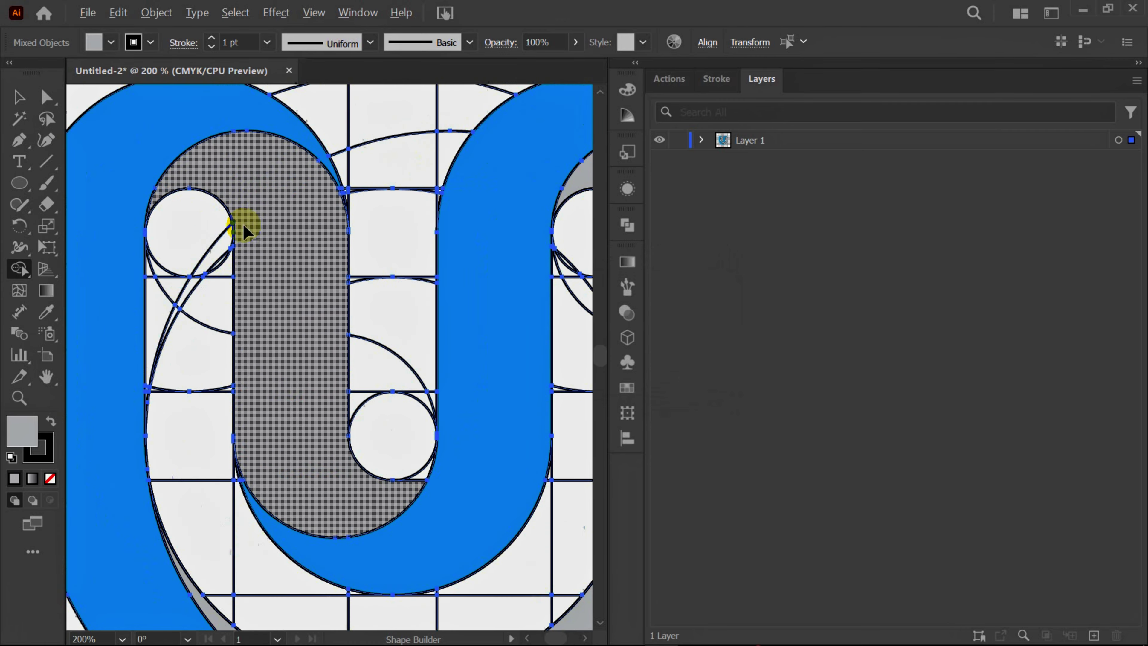
scroll(239, 226, up, 8)
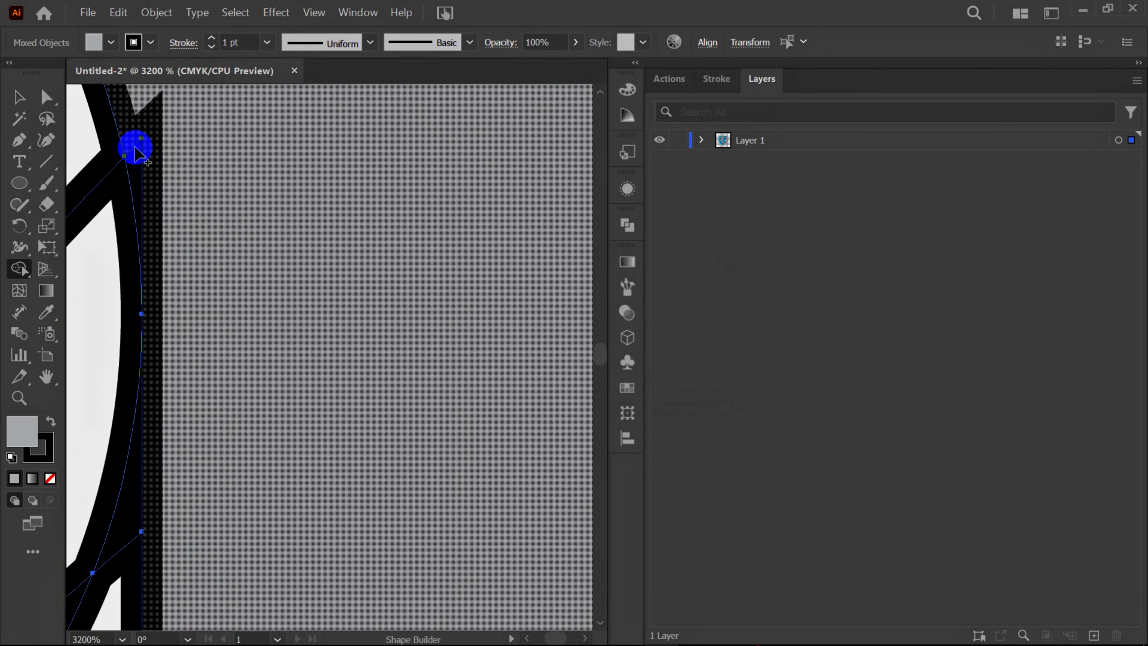
click(134, 149)
scroll(266, 297, down, 4)
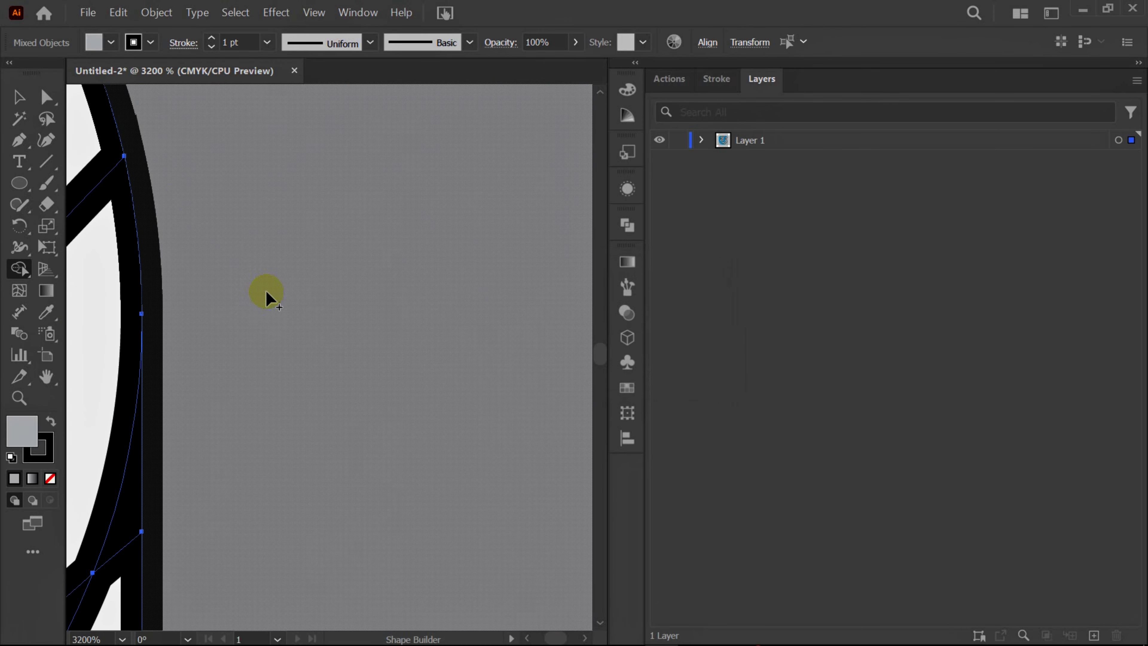
scroll(335, 312, down, 5)
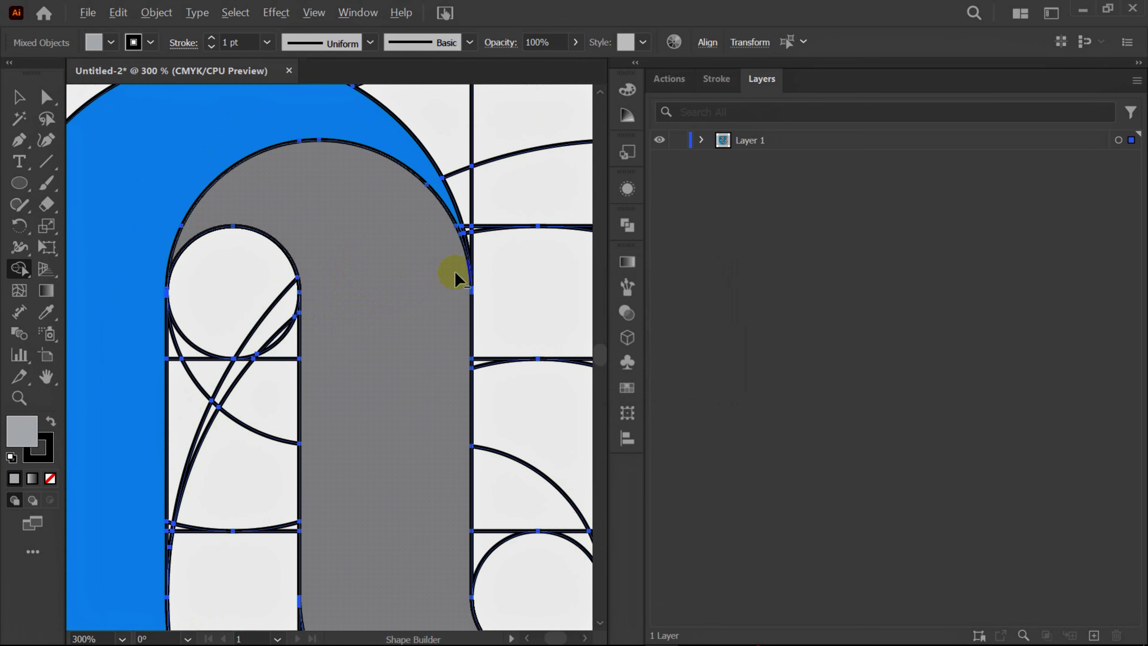
Step: Merge the leftover regions at the second grey shape's right edge and extend its lower tail around the small central circle
scroll(456, 274, up, 2)
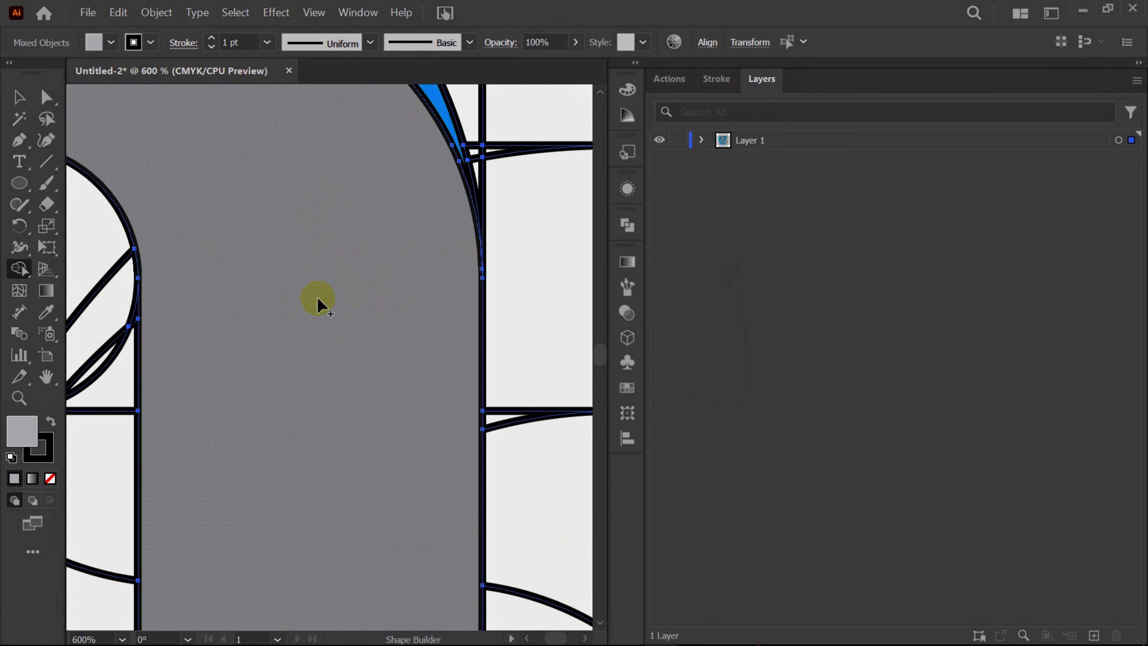
key(space)
drag(313, 318, 344, 191)
scroll(344, 192, right, 10)
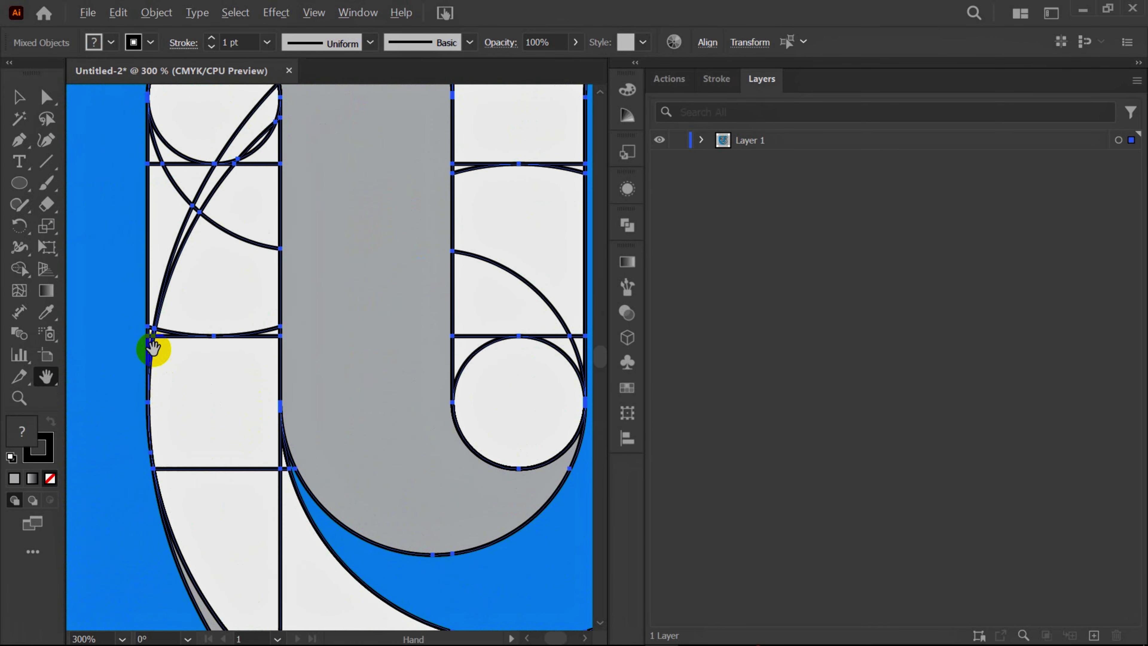
scroll(154, 348, down, 3)
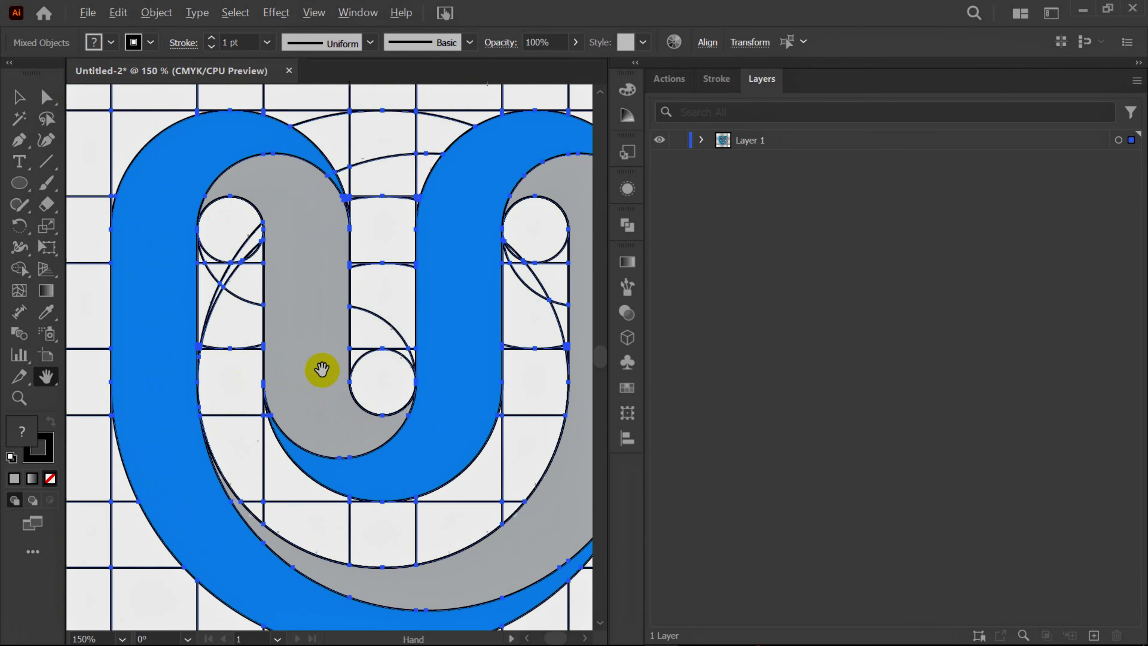
Step: Select the merged blue and grey logo shapes and cut them from the artboard
drag(324, 355, 287, 340)
click(17, 99)
click(123, 140)
click(174, 228)
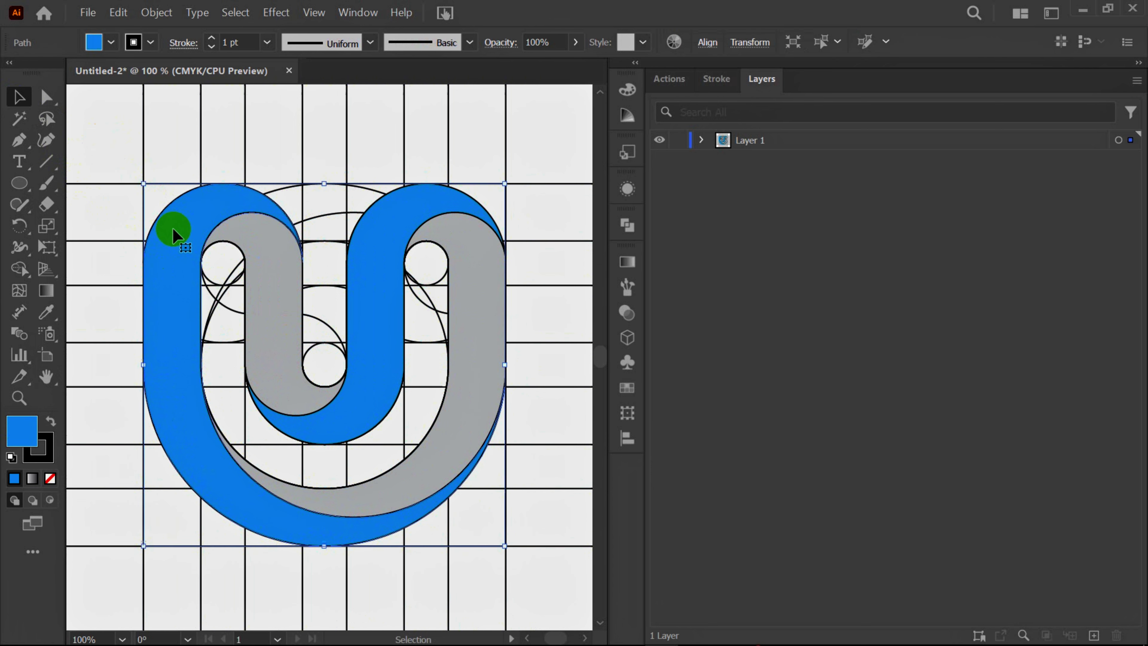
shift+click(373, 246)
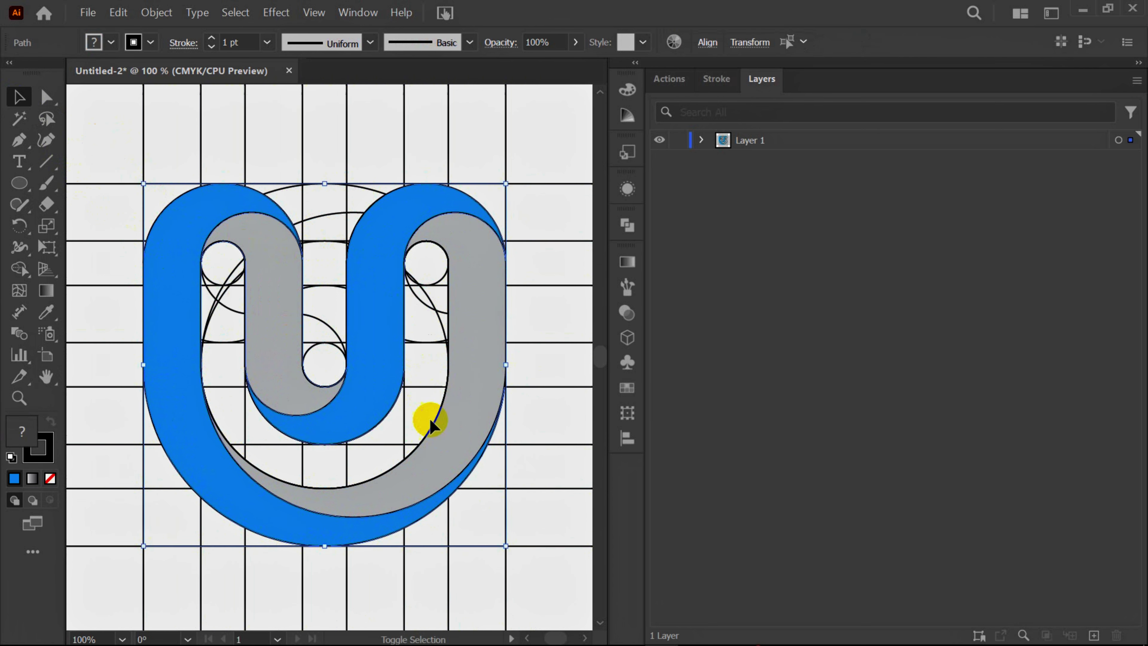
shift+click(445, 453)
right_click(293, 156)
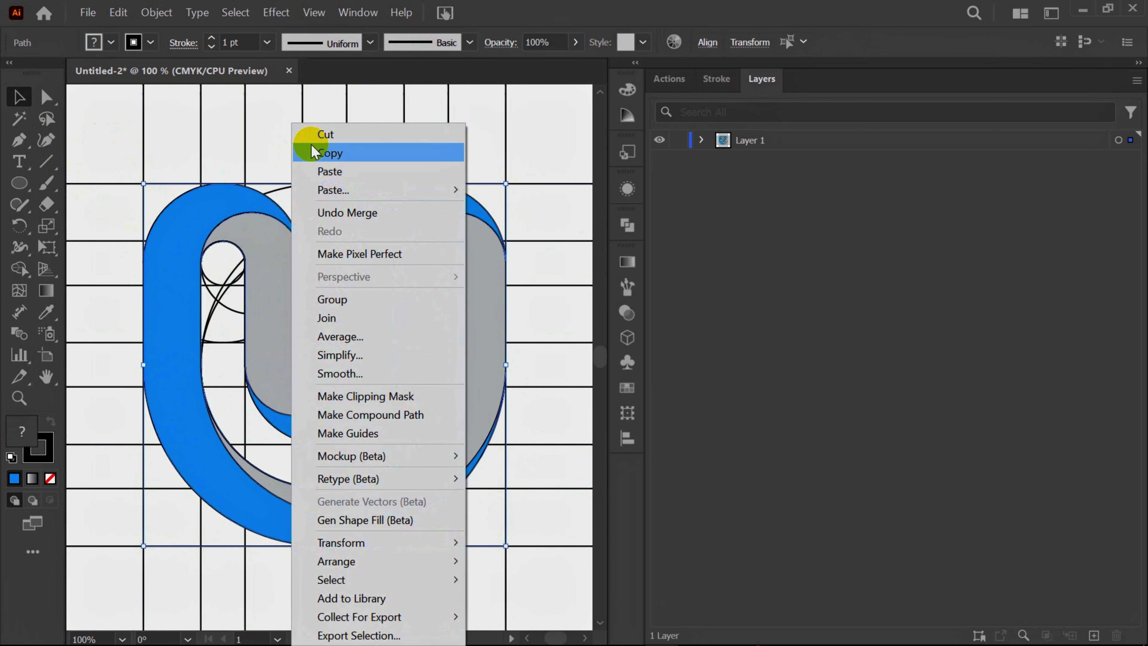
click(318, 135)
Step: Select all the remaining construction circles and grid lines and delete them
drag(128, 159, 525, 564)
key(Delete)
key(Delete)
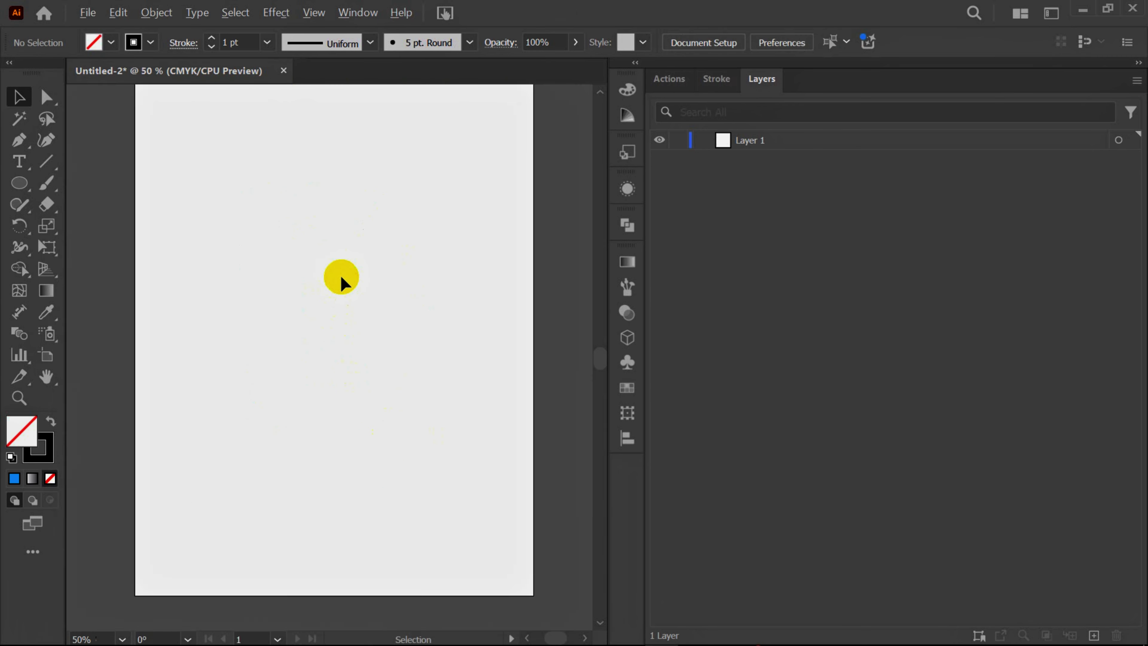
Step: Paste the cut logo shapes back onto the emptied artboard and deselect them
scroll(360, 326, up, 2)
scroll(361, 312, down, 1)
scroll(361, 317, down, 1)
right_click(292, 256)
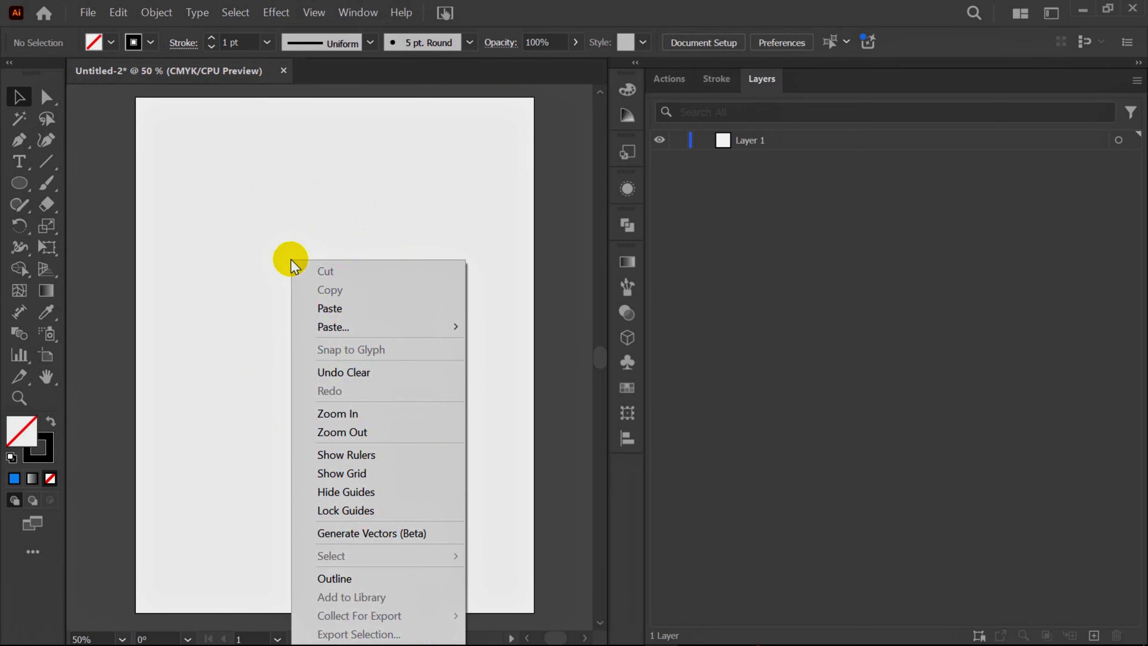
mouse_move(358, 325)
click(505, 332)
click(232, 301)
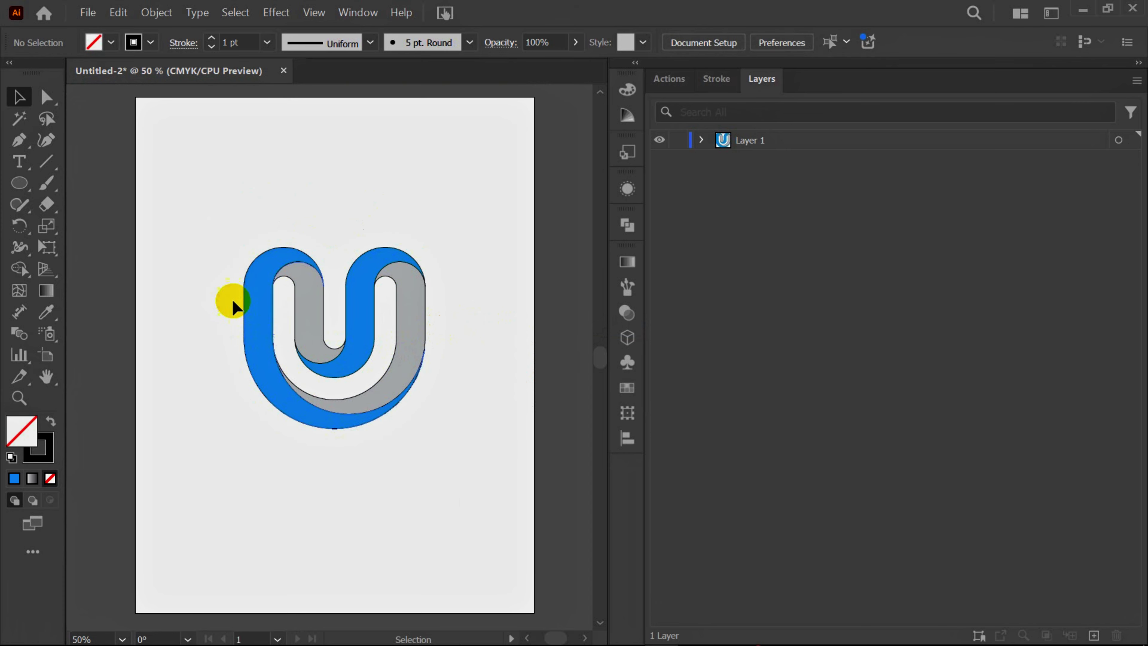
Step: Remove the black outline stroke from all the blue and grey logo shapes
drag(230, 228, 403, 425)
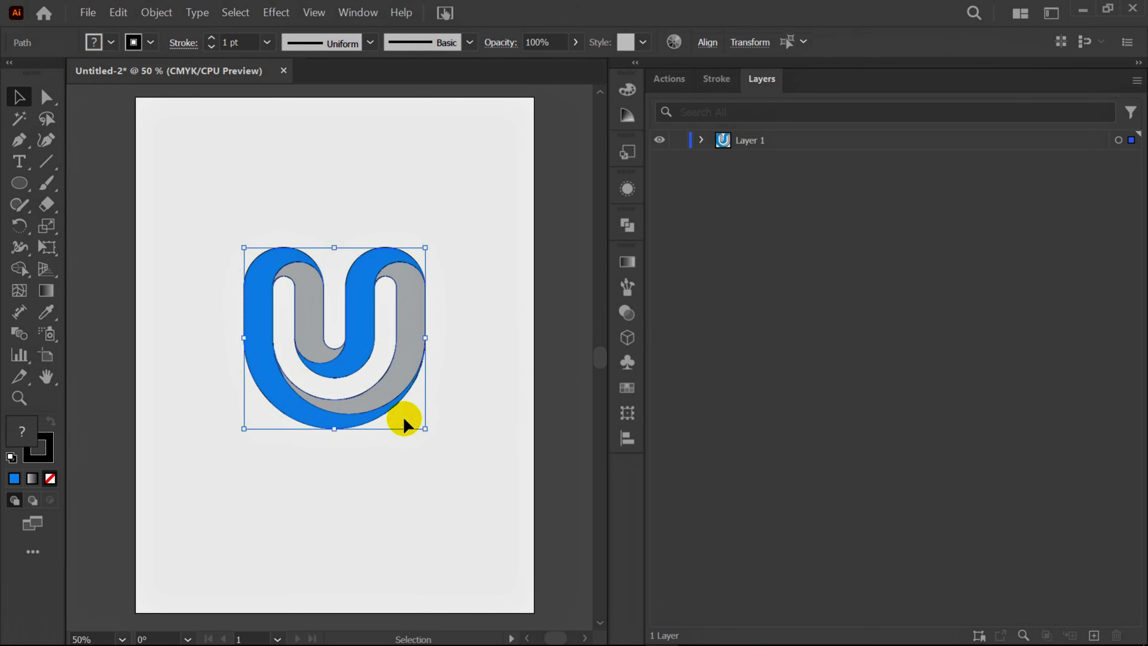
click(138, 37)
click(13, 108)
click(310, 495)
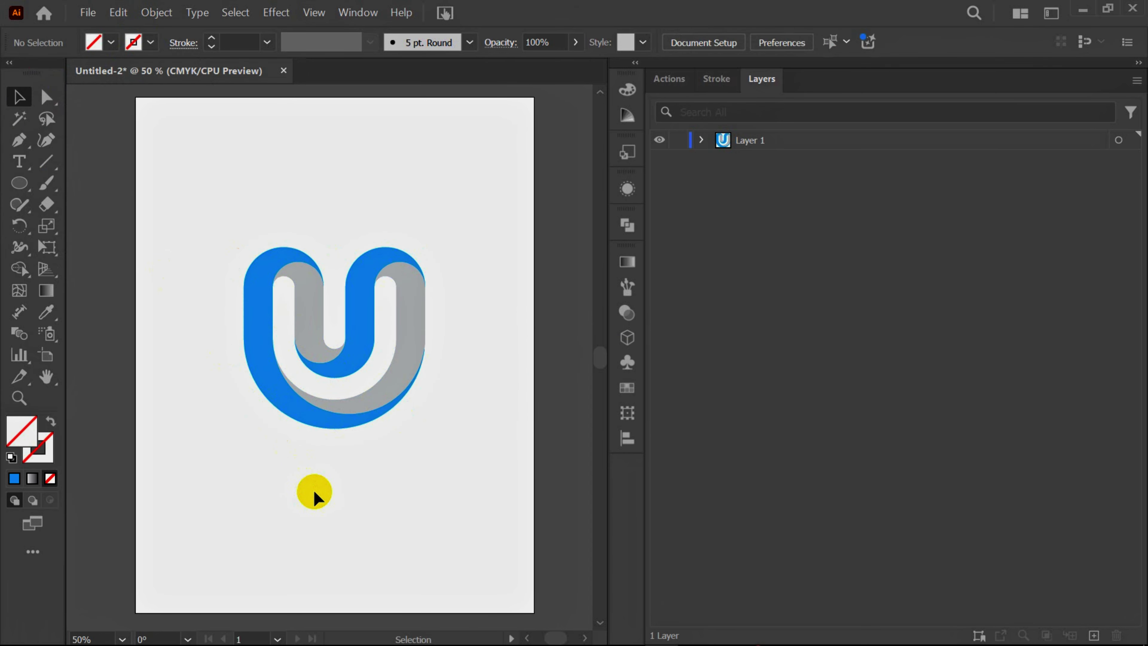
Step: Apply a linear gradient fill to the large outer blue shape of the logo
scroll(321, 428, up, 1)
click(297, 230)
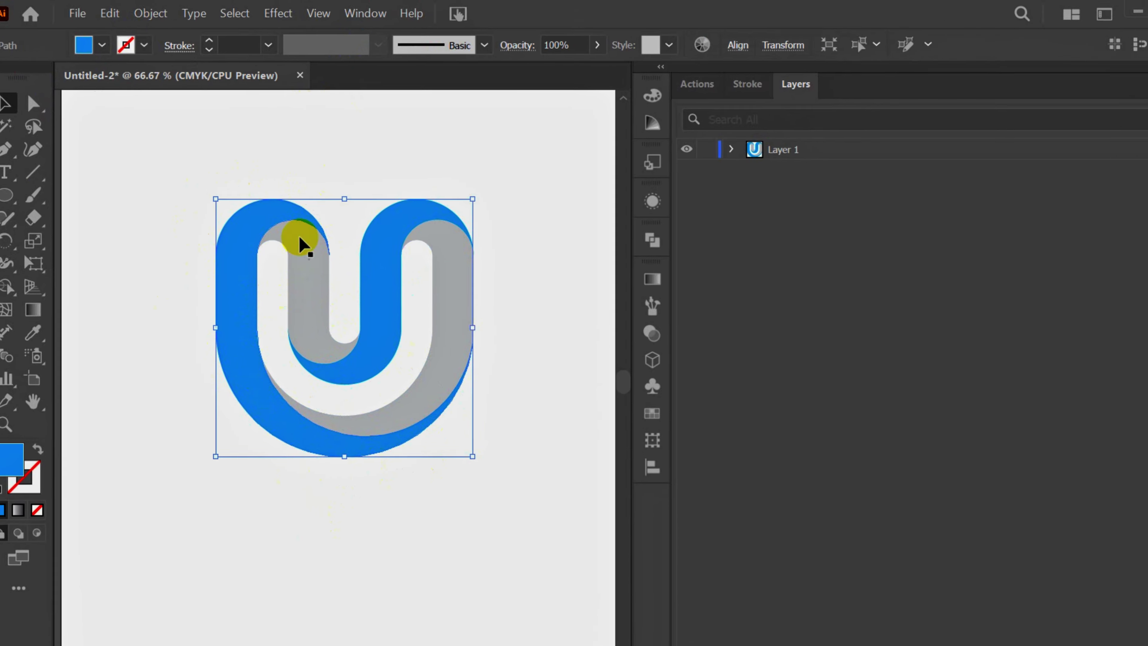
click(365, 13)
click(384, 543)
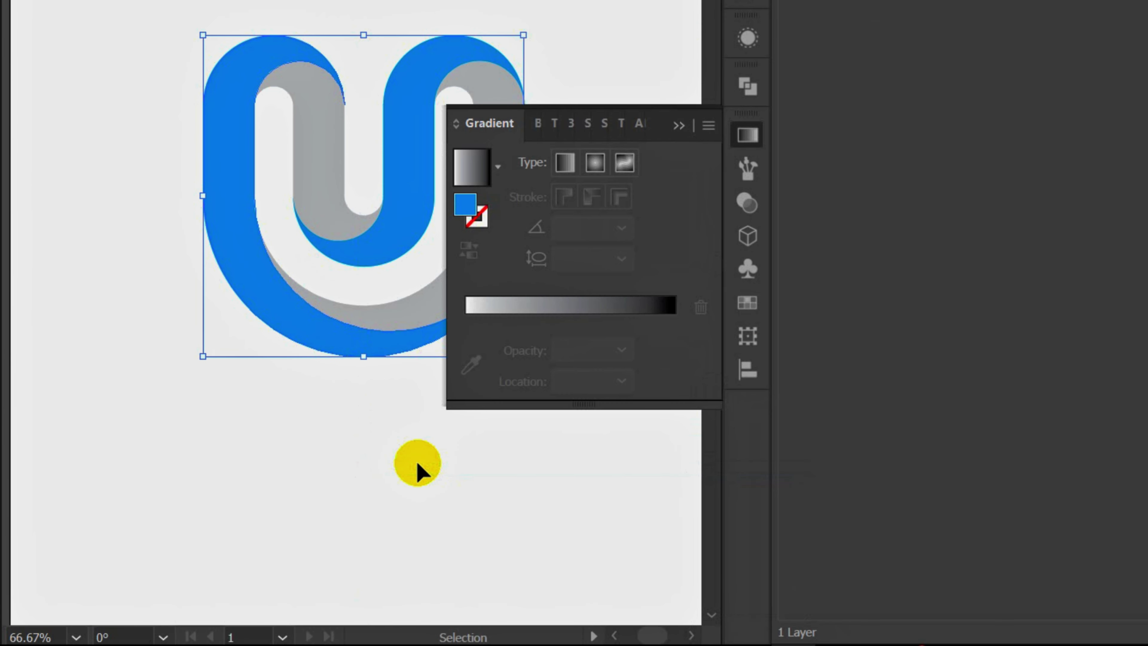
click(474, 178)
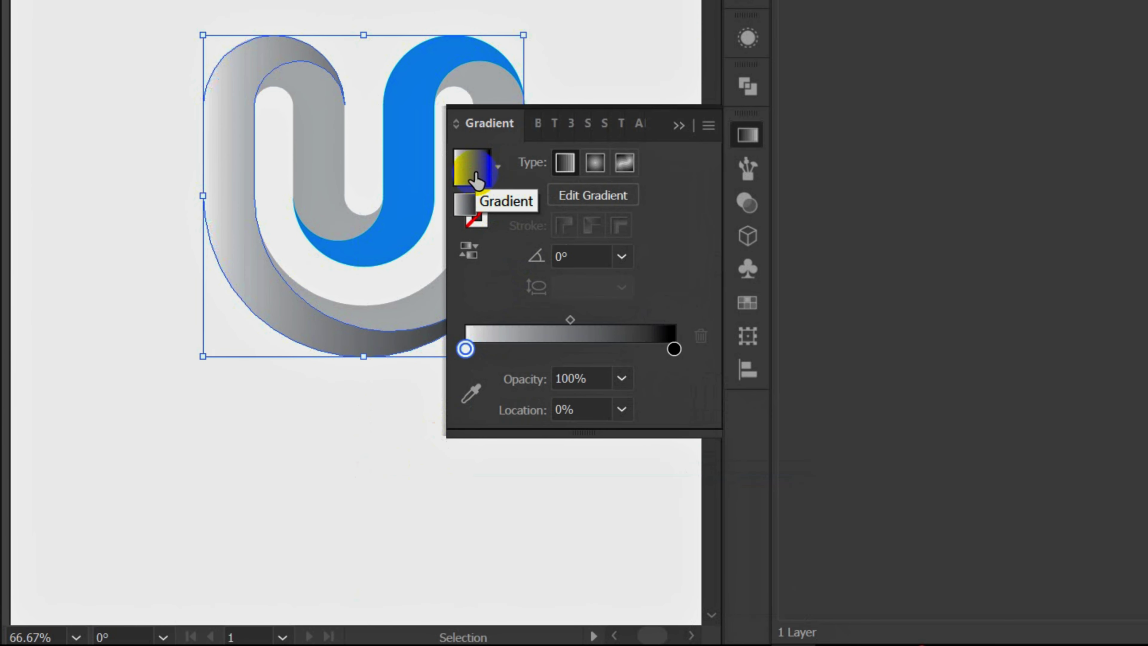
Step: Run the outer blue shape's gradient from bright blue to dark blue, and shift its midpoint to about 56%
double_click(466, 350)
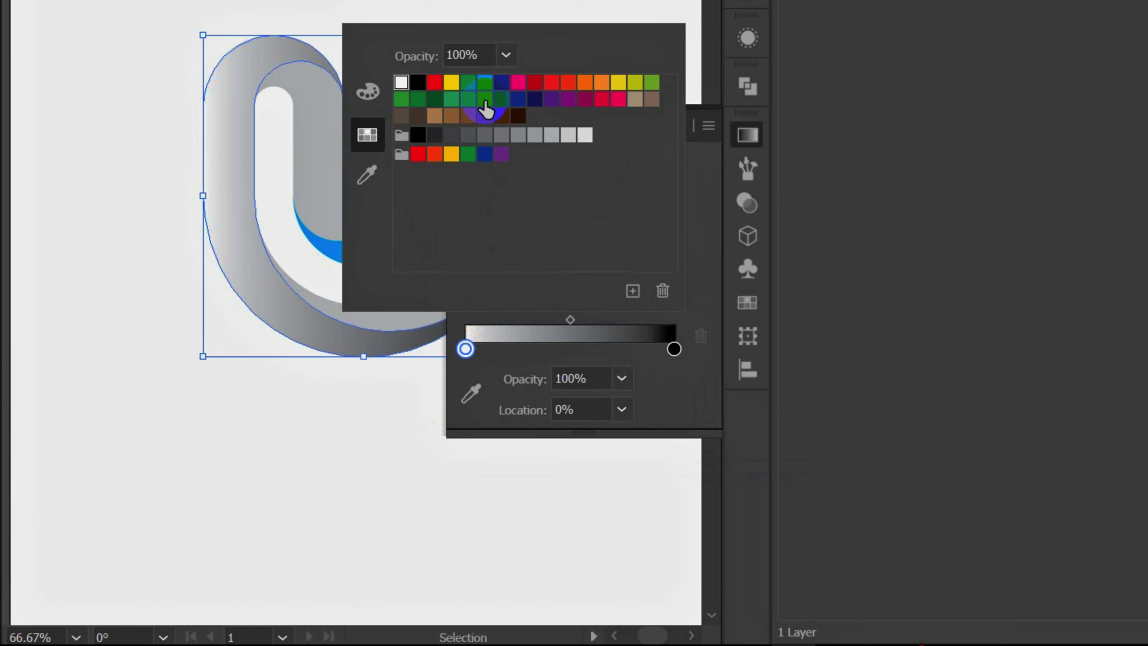
click(485, 100)
click(673, 349)
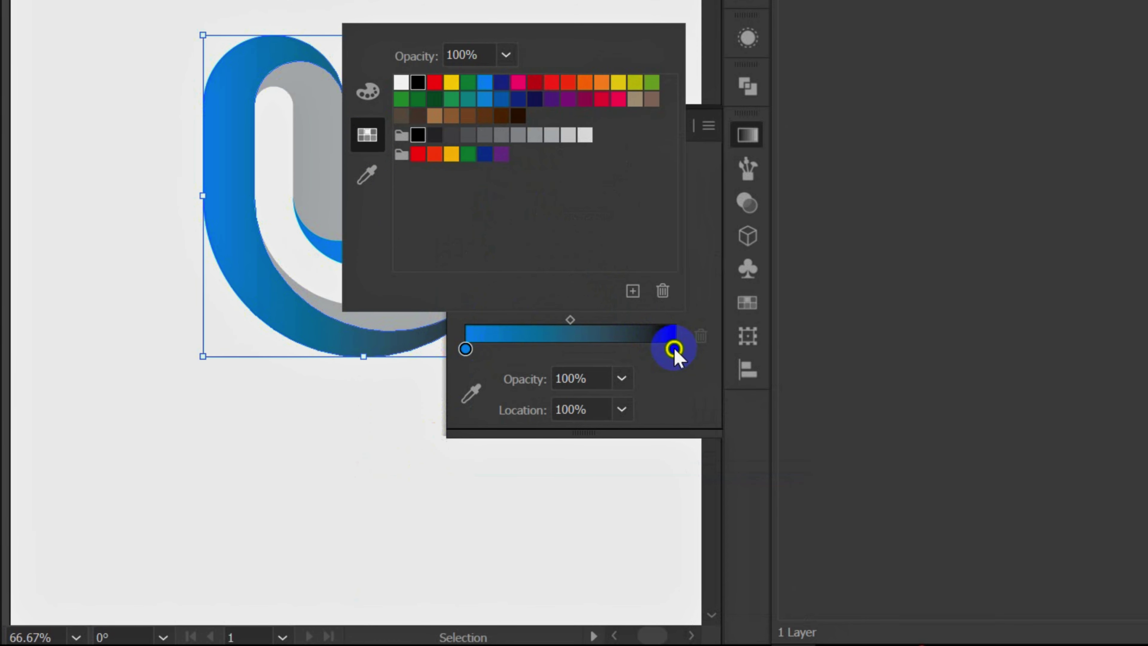
click(520, 101)
click(572, 320)
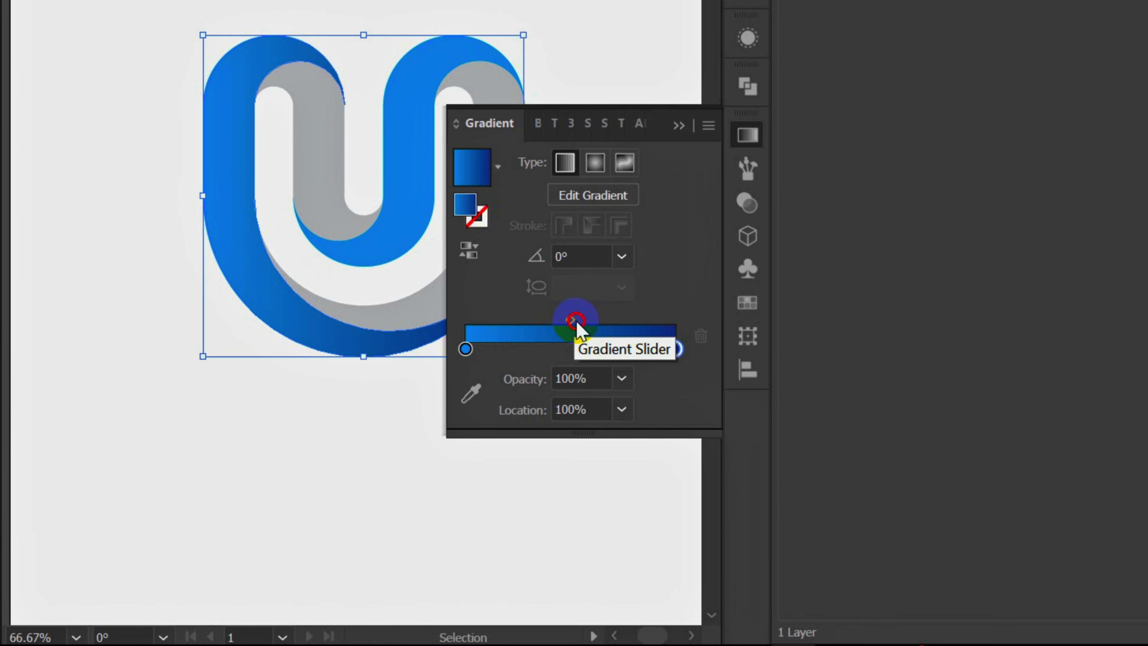
drag(568, 319, 577, 319)
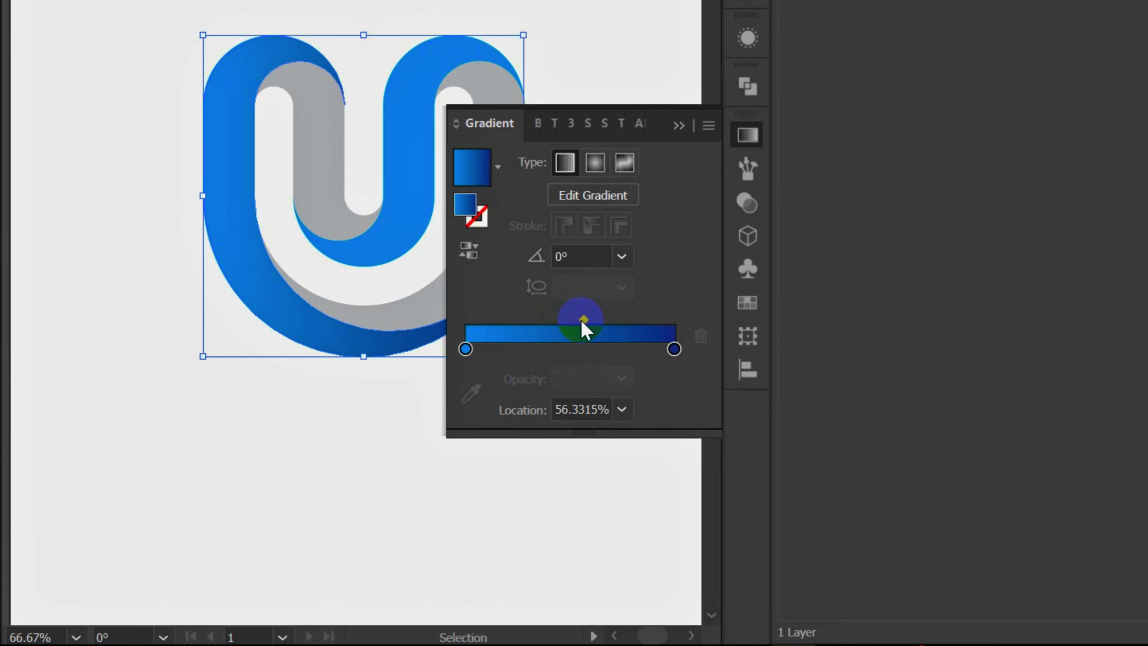
Step: Lighten the start stop of the outer blue shape's gradient by lowering its cyan value
double_click(466, 349)
click(368, 134)
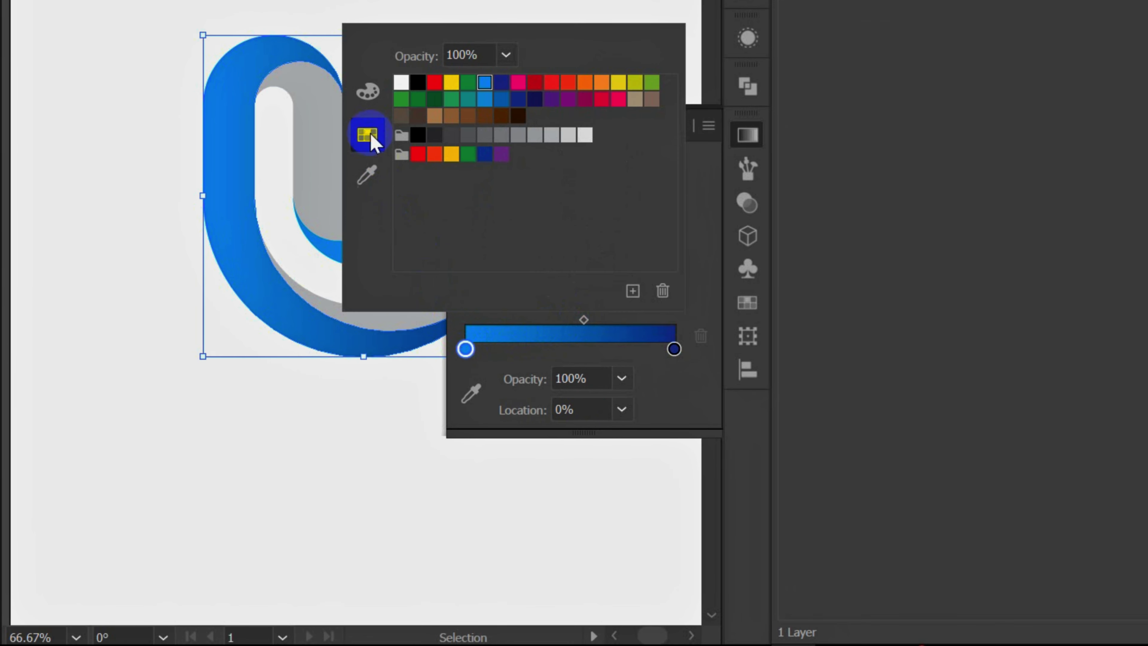
click(367, 91)
drag(588, 96, 568, 102)
click(672, 350)
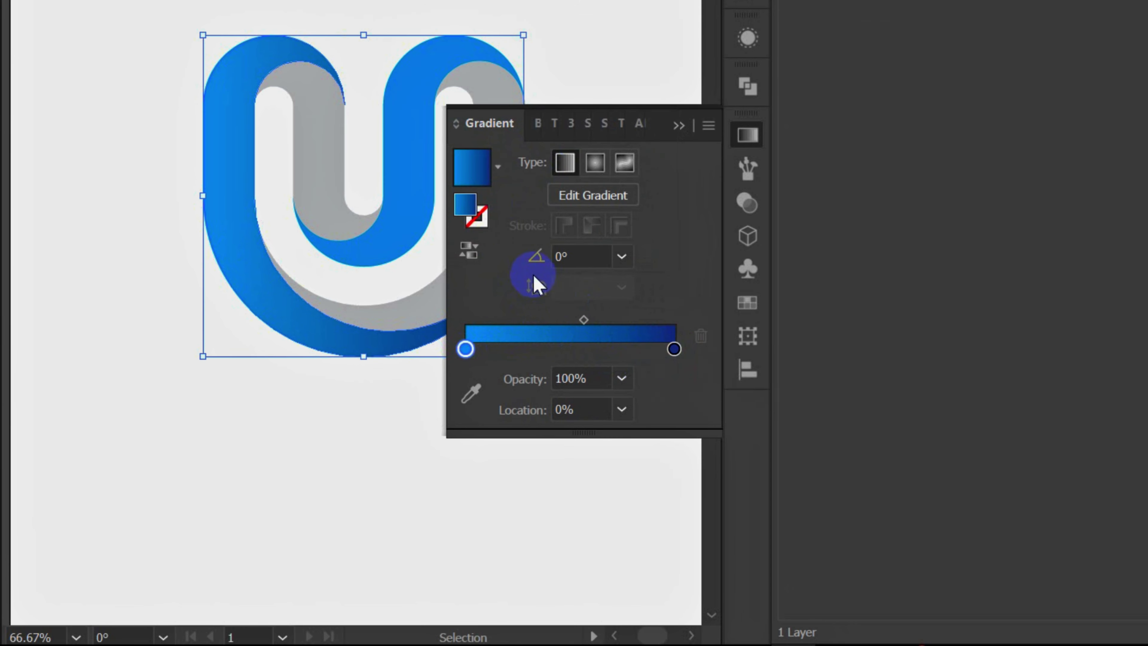
Step: Set the gradient's dark blue end stop to 91% magenta and slightly raise its black value
double_click(674, 348)
drag(594, 131, 587, 131)
click(478, 192)
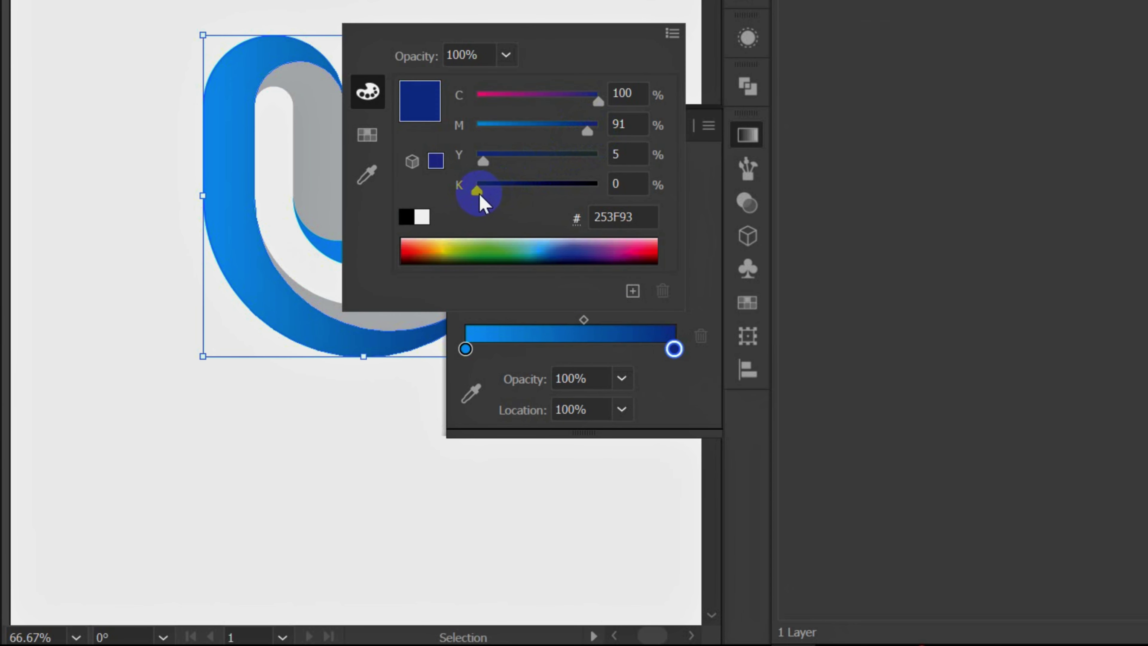
drag(478, 191, 489, 191)
click(525, 367)
Step: Copy the outer blue shape's gradient onto the inner blue shape with the Eyedropper
click(411, 217)
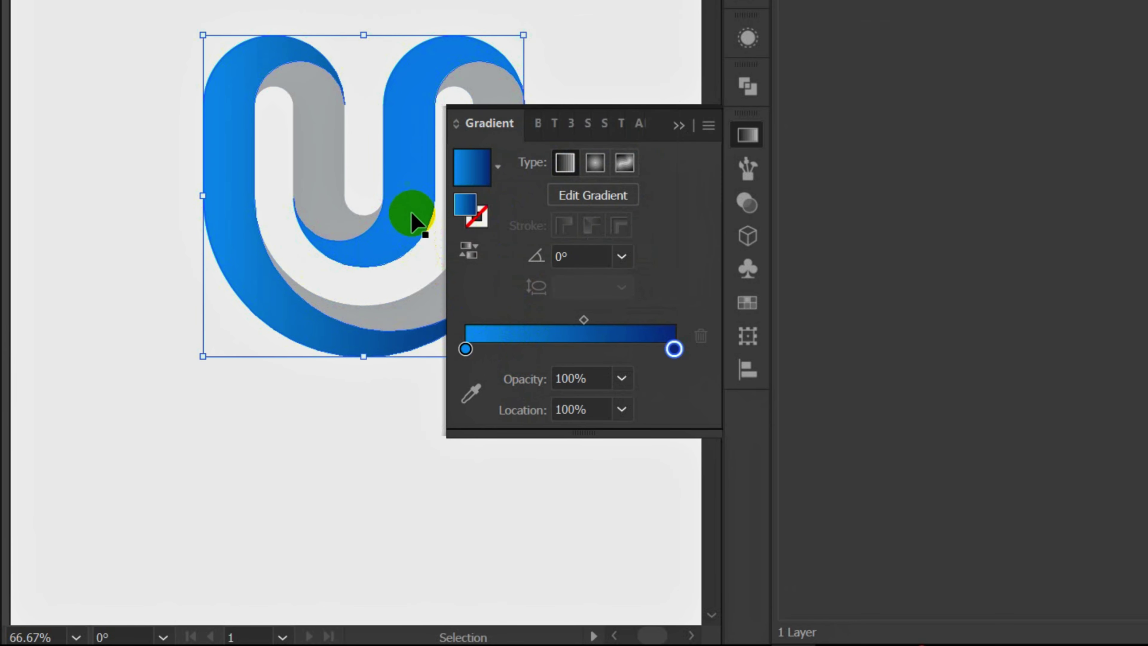
click(53, 256)
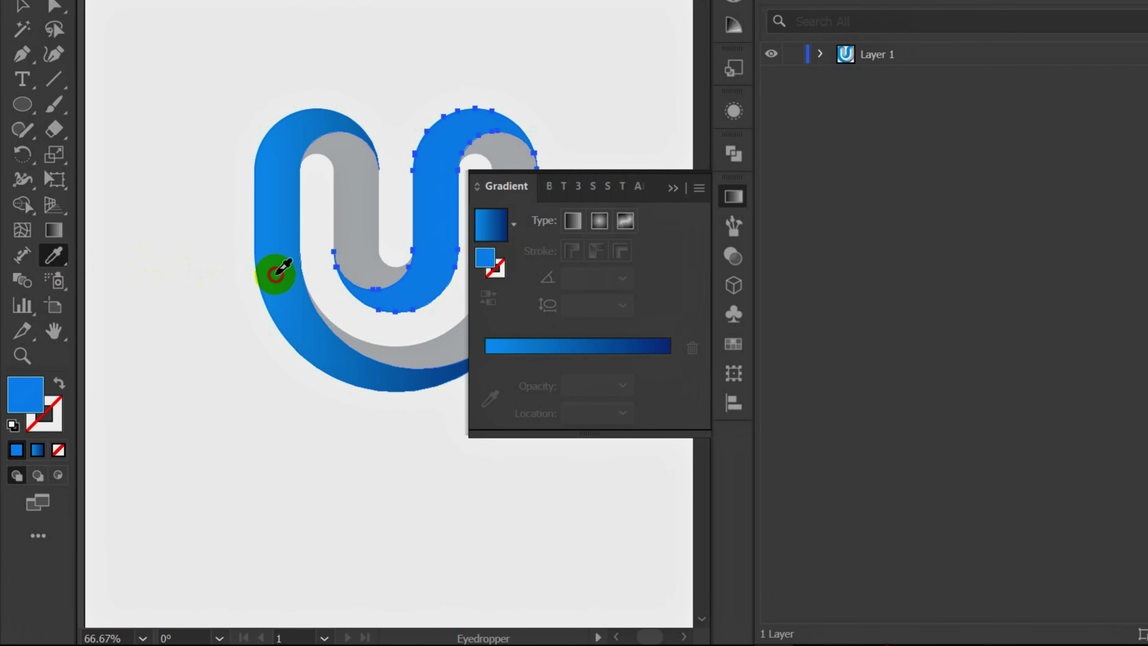
click(277, 273)
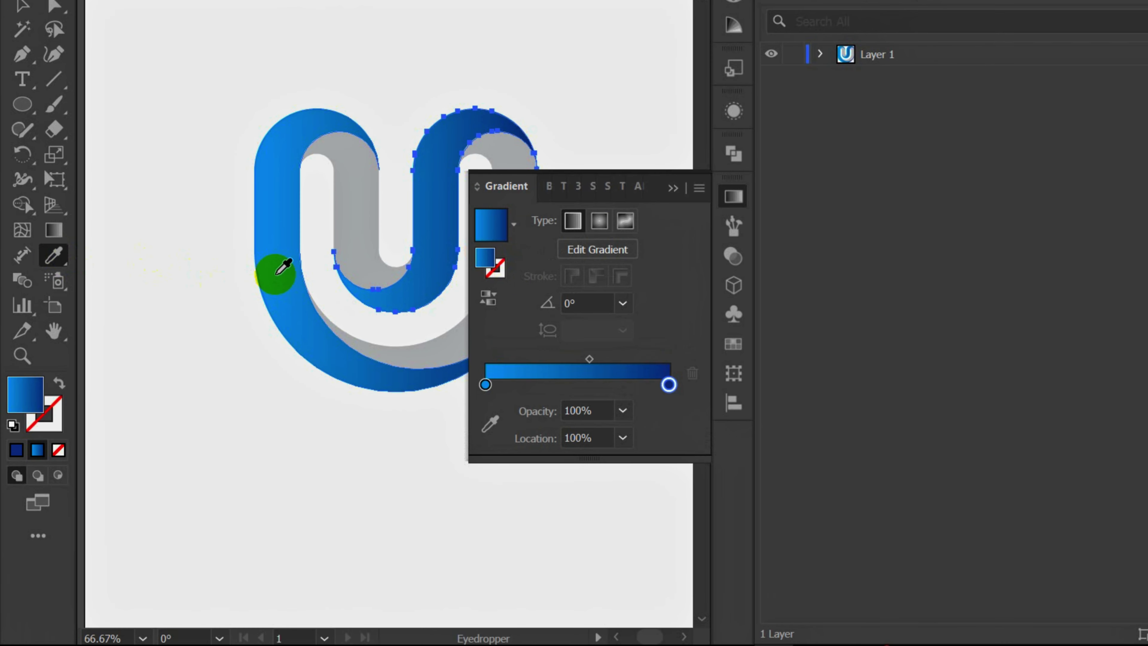
Step: Redirect the inner blue shape's gradient to run steeply downward, with light blue on the upper arm and dark blue at the lower curve
click(53, 230)
click(449, 127)
drag(450, 127, 381, 395)
drag(470, 114, 435, 212)
click(671, 188)
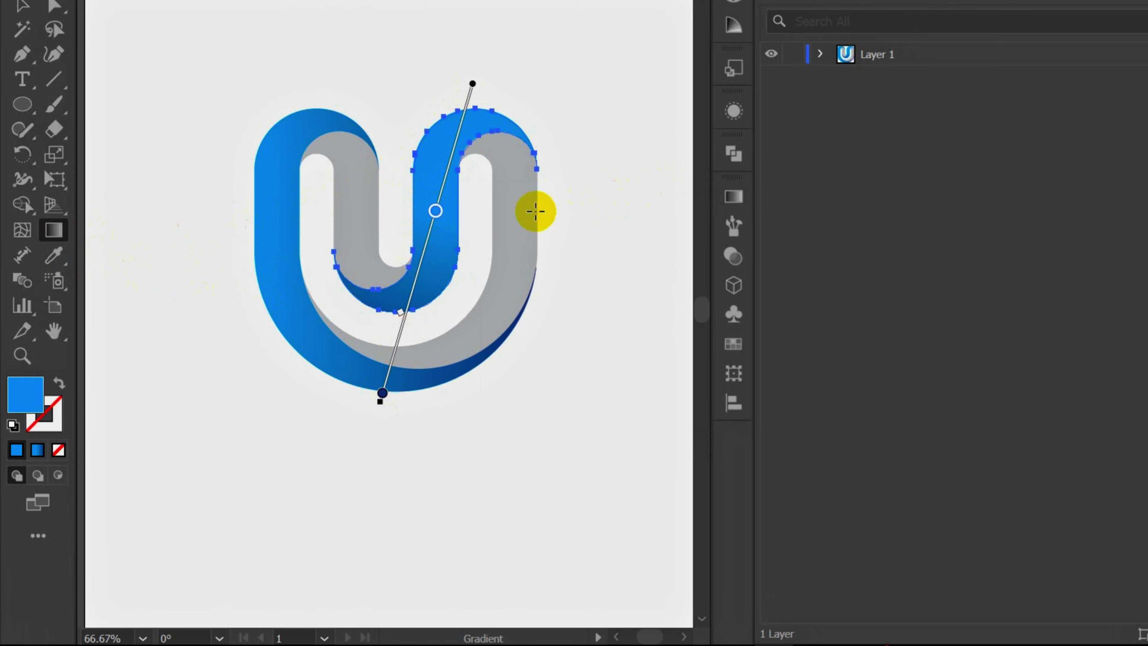
Step: Apply a white-to-black linear gradient to the inner grey shape
click(22, 6)
click(256, 327)
click(359, 256)
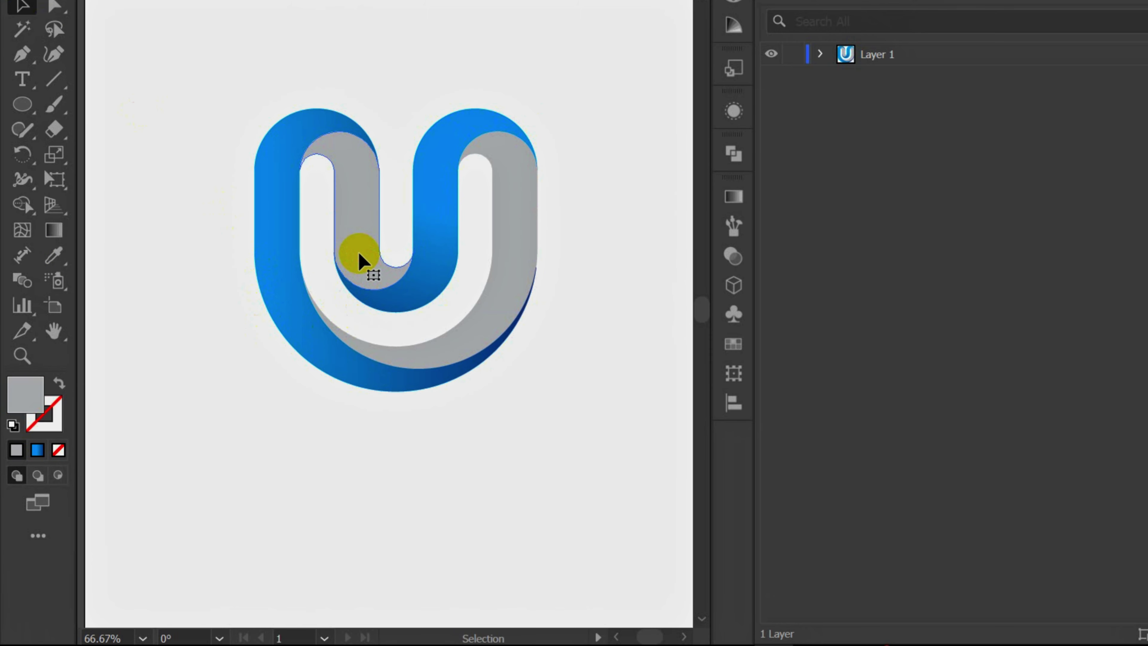
click(733, 196)
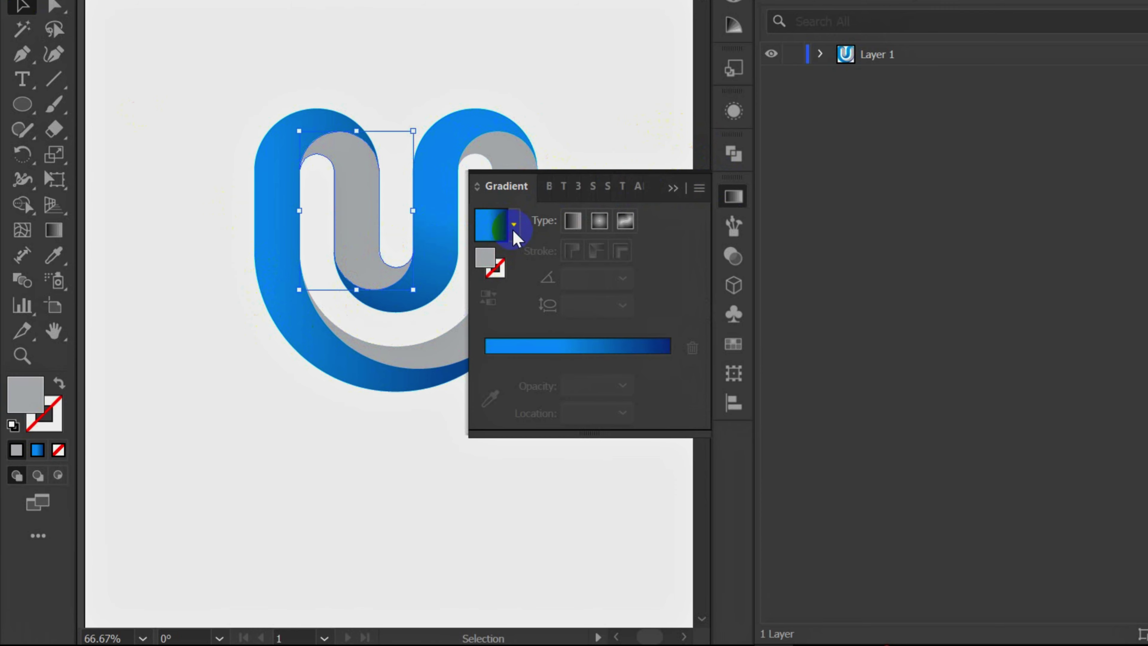
click(514, 231)
Step: Set the inner grey gradient's start stop to the K=10 swatch and its end stop to the K=40 swatch
double_click(484, 384)
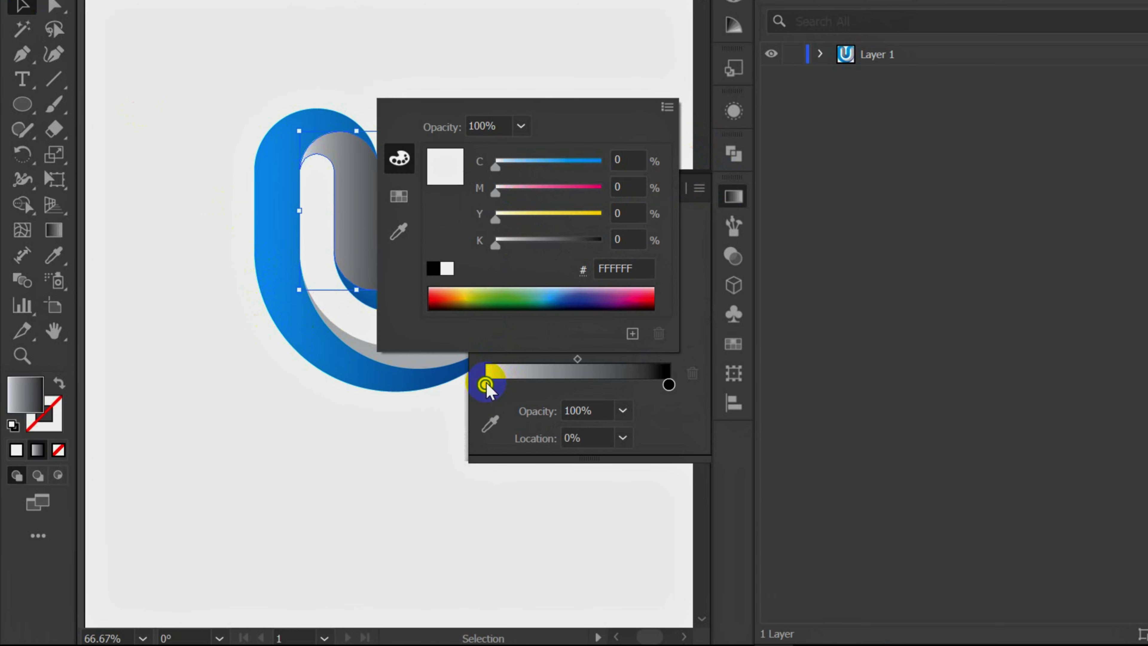
click(398, 196)
click(578, 199)
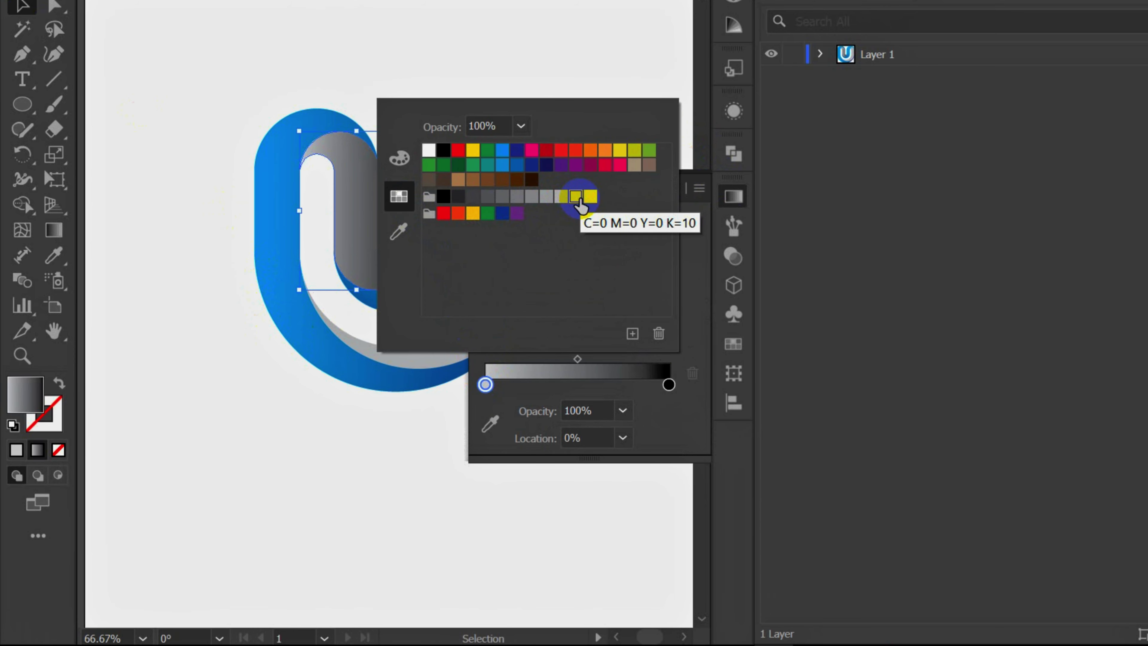
double_click(668, 385)
click(518, 197)
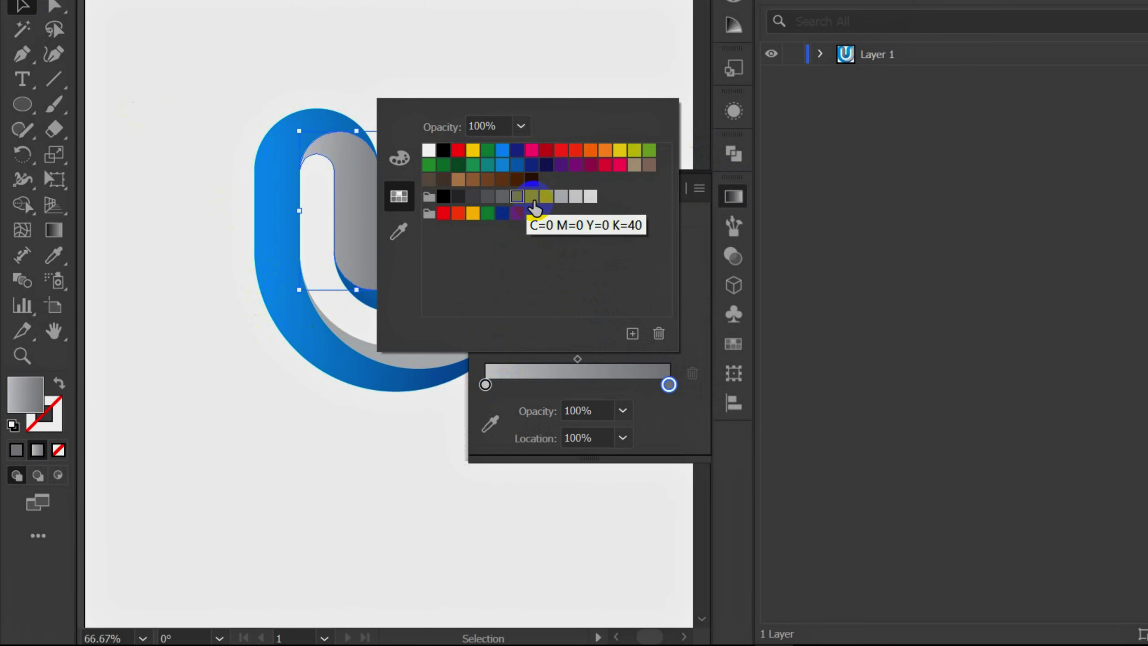
click(532, 197)
Step: Shift the midpoint of the inner grey shape's gradient to about 60% and close the gradient settings
click(668, 385)
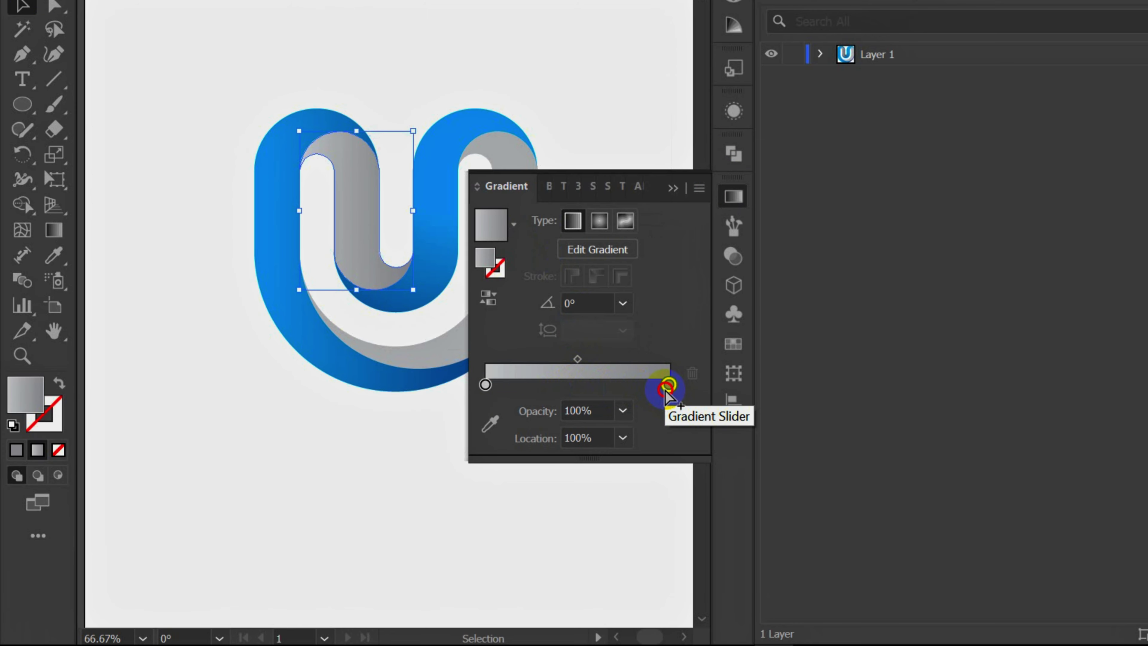
drag(582, 357, 595, 361)
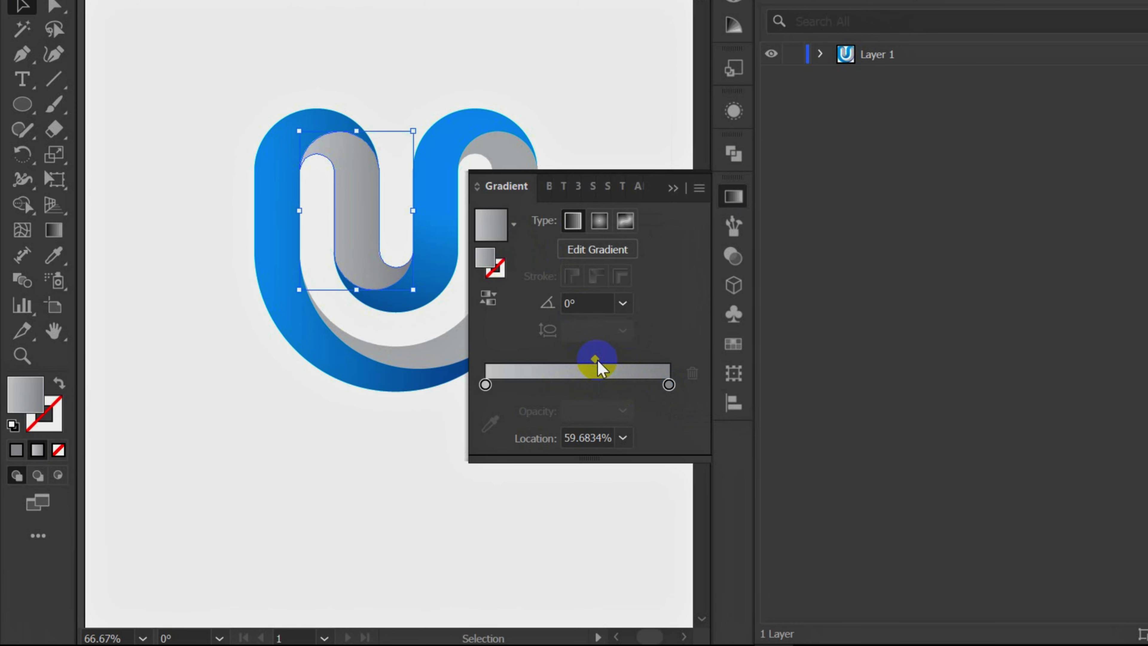
click(668, 202)
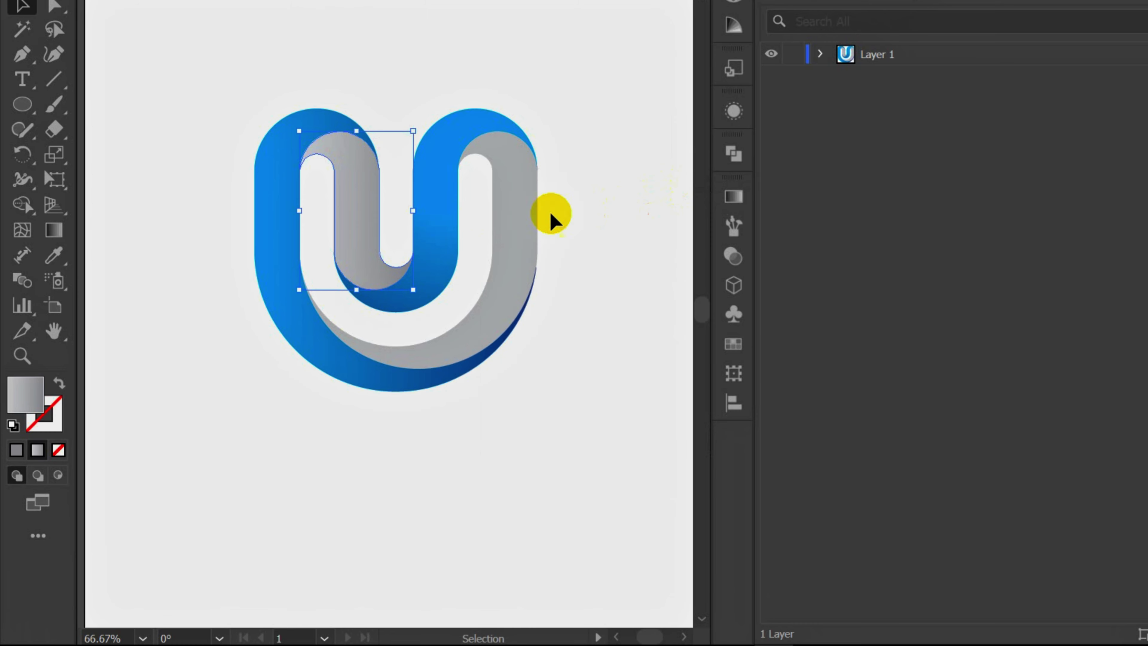
Step: Redirect the inner grey shape's gradient vertically, from light at its upper curve to dark at its lower curve
click(54, 230)
mouse_move(359, 115)
mouse_down()
mouse_move(365, 323)
mouse_move(362, 271)
mouse_move(361, 287)
mouse_up()
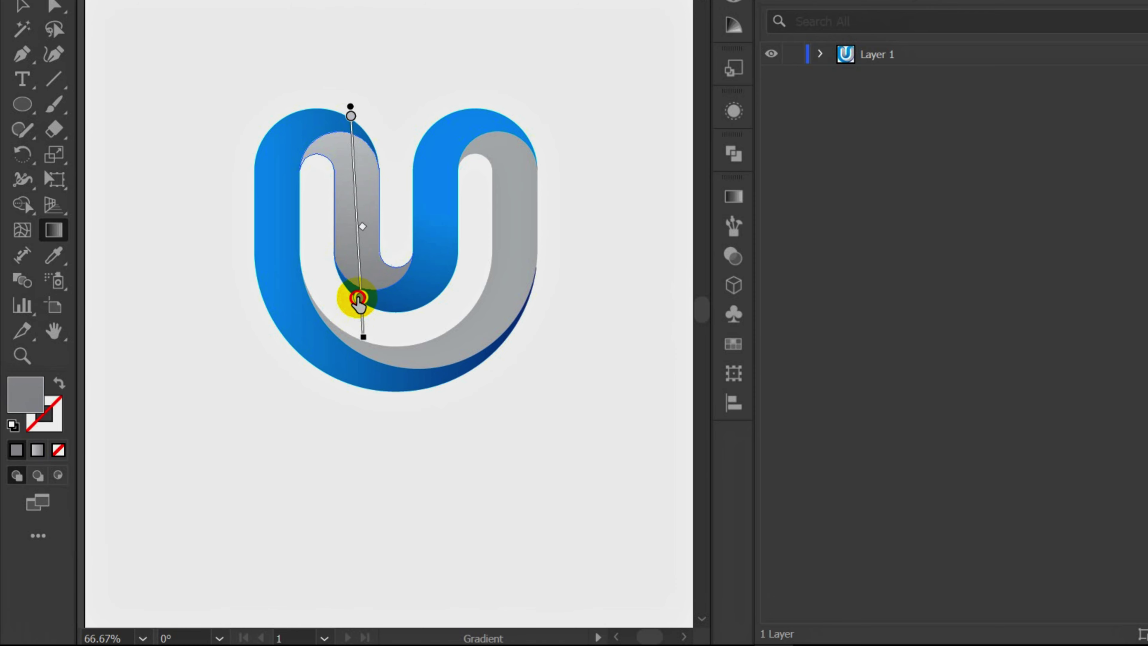
click(167, 153)
Step: Select the outer grey shape and sample the inner grey shape's gradient for it with the Eyedropper
click(22, 6)
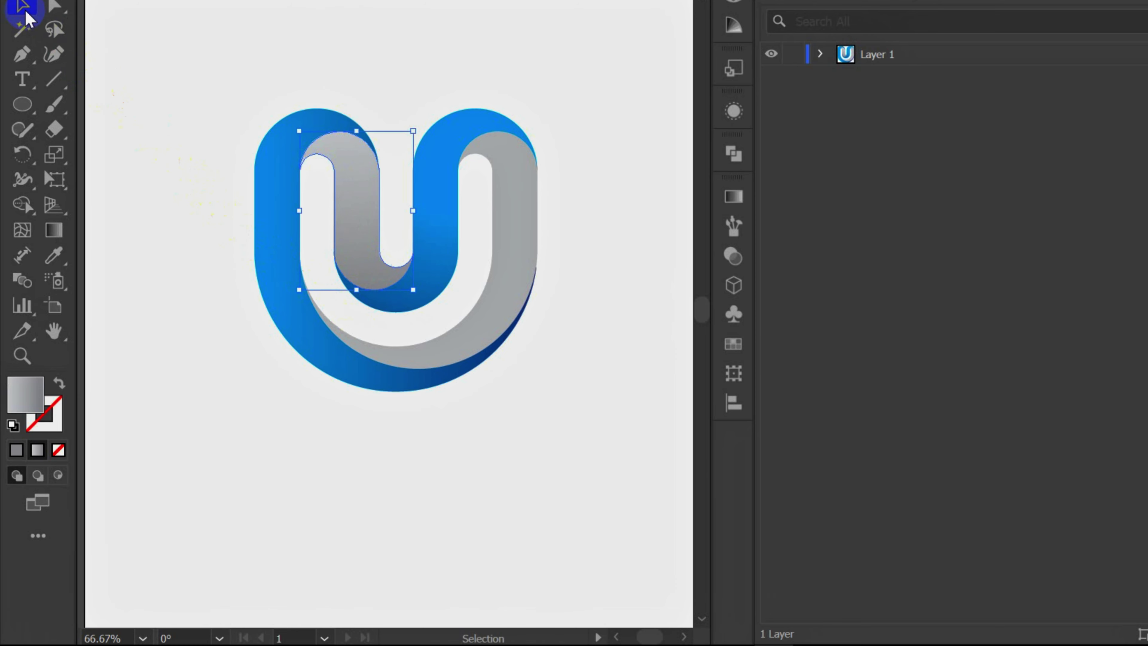
click(463, 337)
click(54, 255)
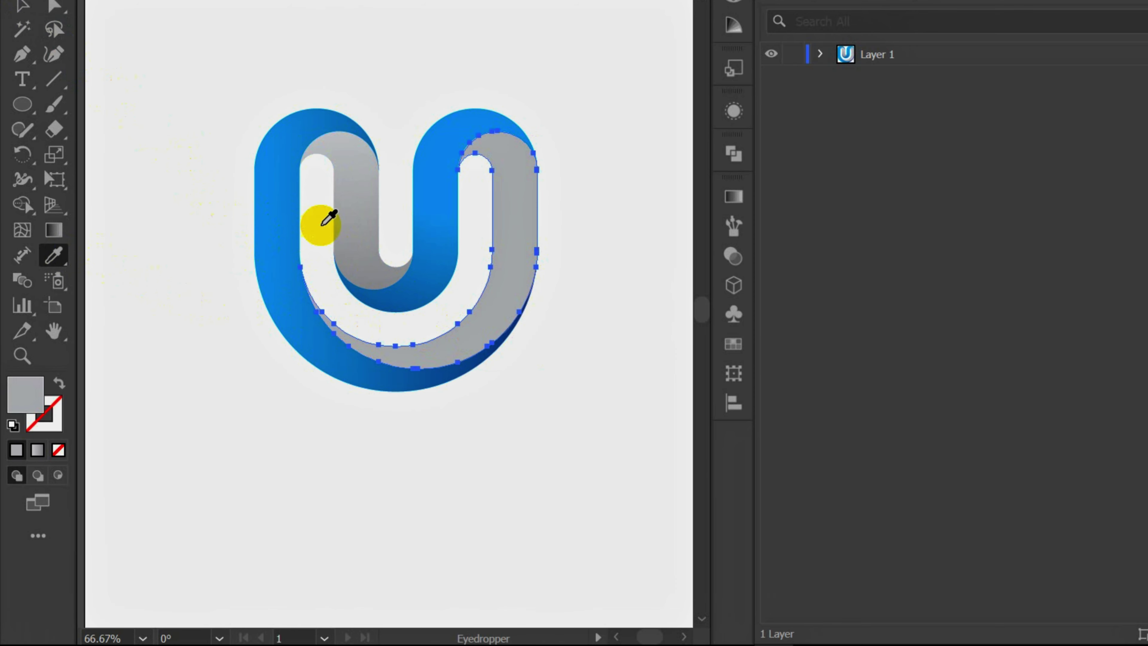